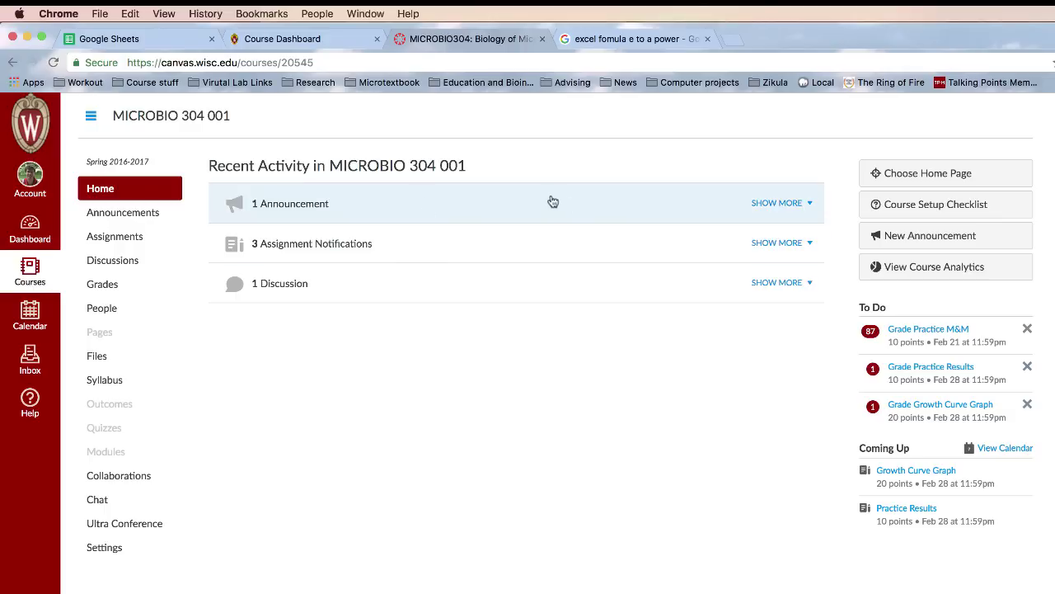
Open the "Link To Growth Curve Google Doc" announcement and follow its link to the growth curve spreadsheet.
click(302, 207)
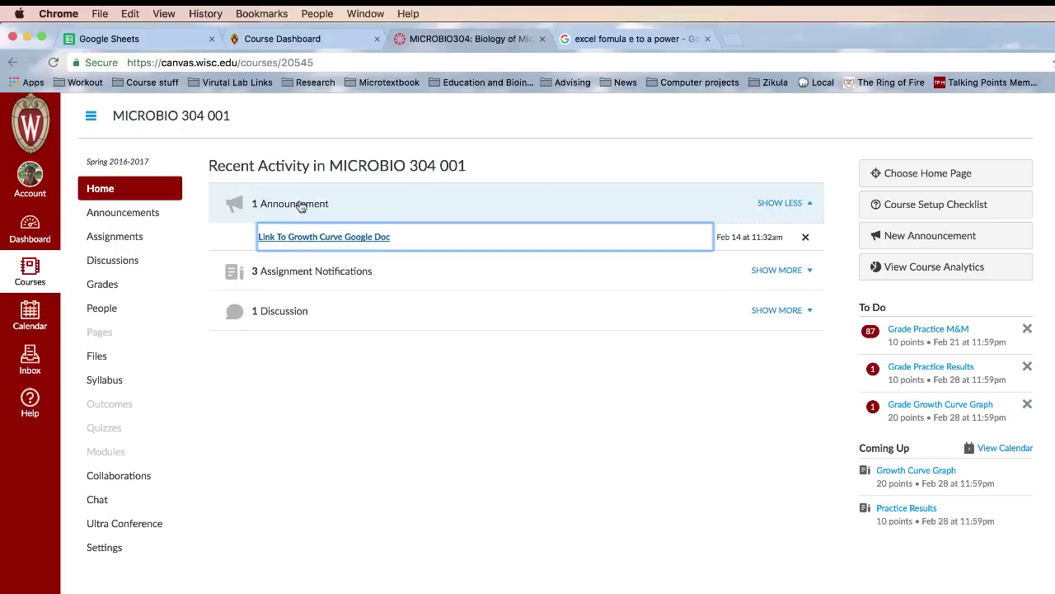
click(327, 238)
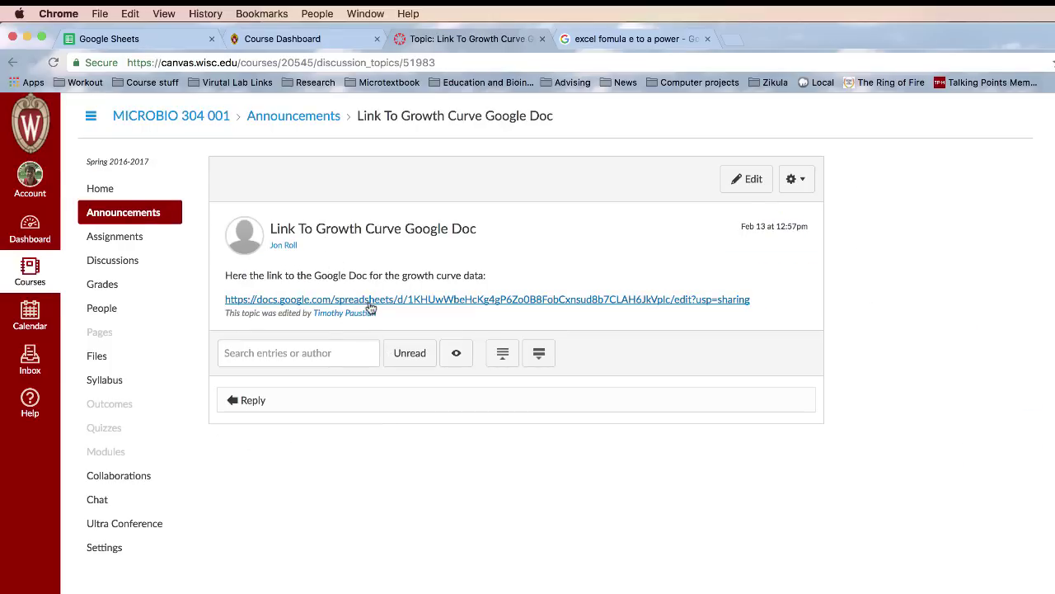
click(378, 300)
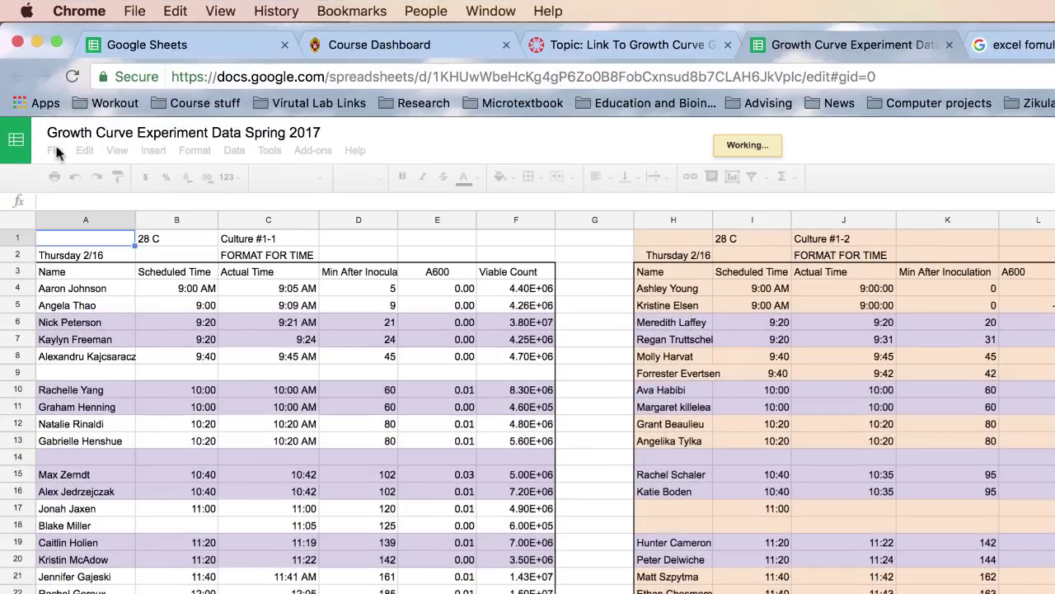
Download the Growth Curve Experiment Data Spring 2017 spreadsheet in Microsoft Excel (.xlsx) format.
click(55, 150)
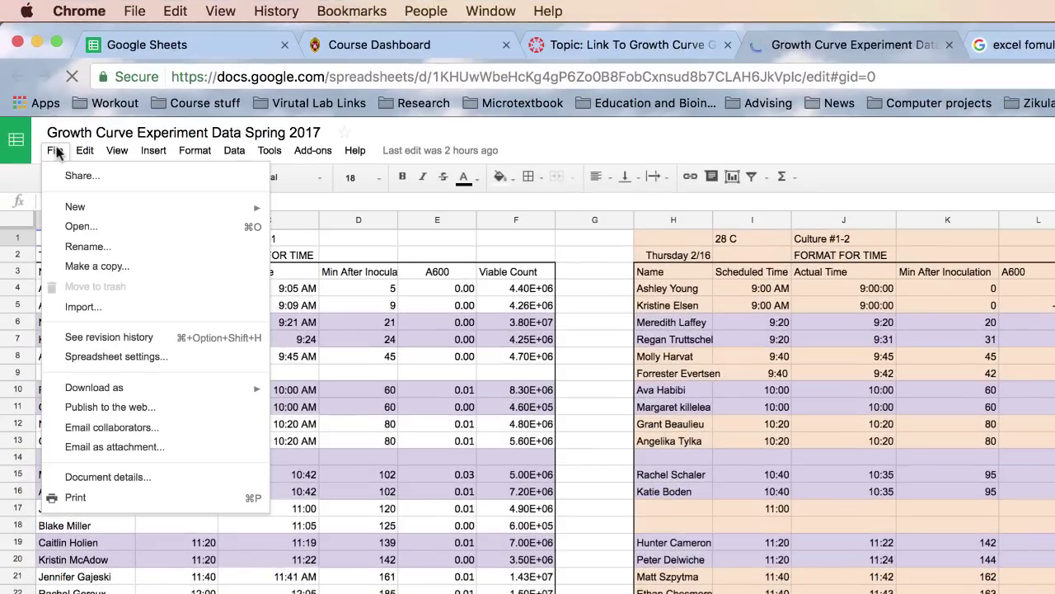
click(52, 152)
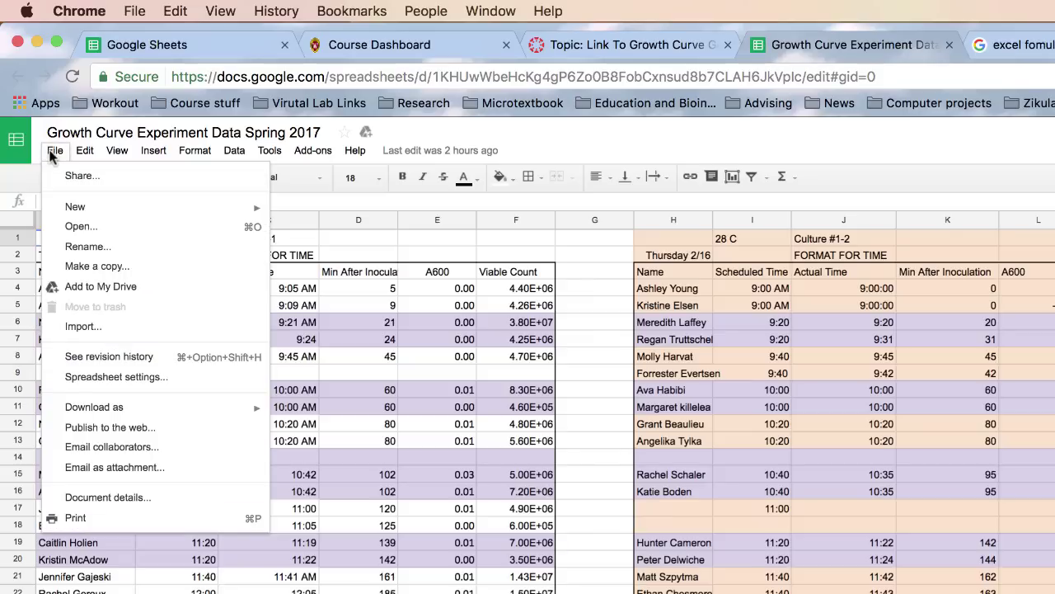
mouse_move(170, 406)
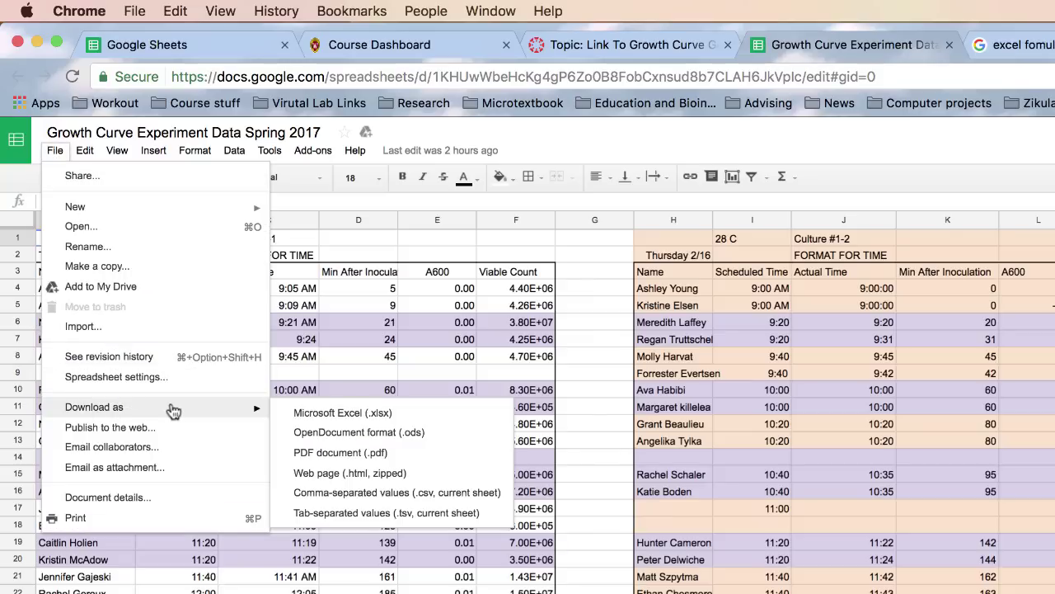
click(374, 412)
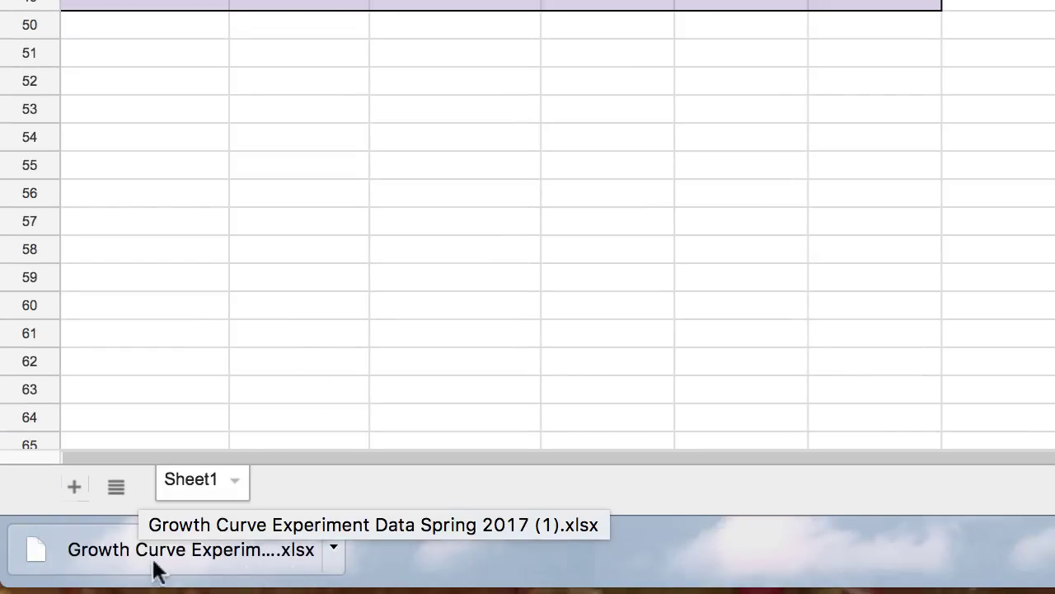
Locate the downloaded Growth Curve Experiment Data Spring 2017 (1).xlsx in Finder, open it in Microsoft Excel and enlarge its window.
click(332, 549)
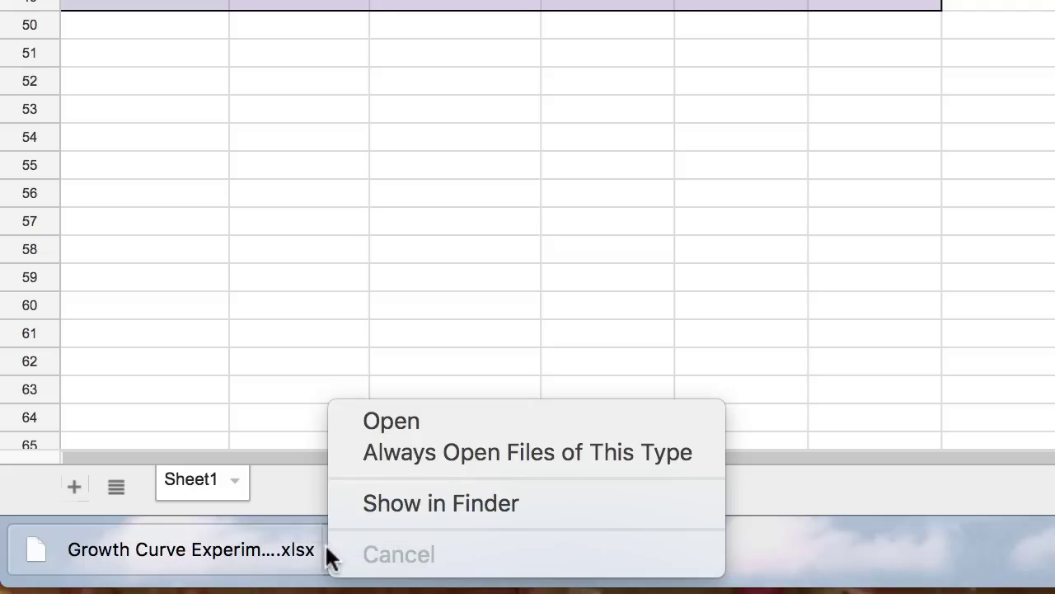
click(377, 512)
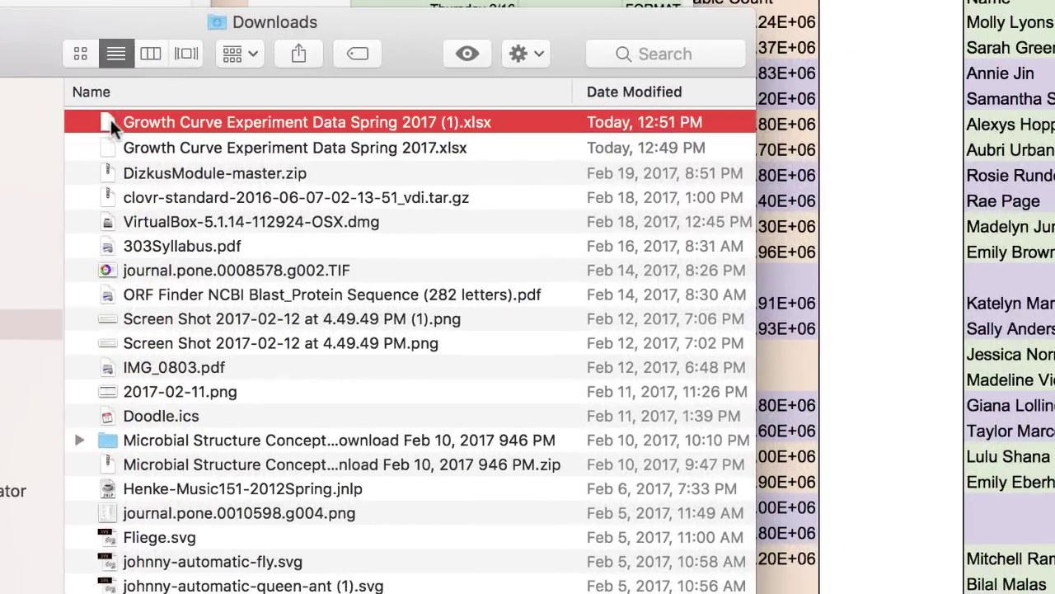
right_click(459, 147)
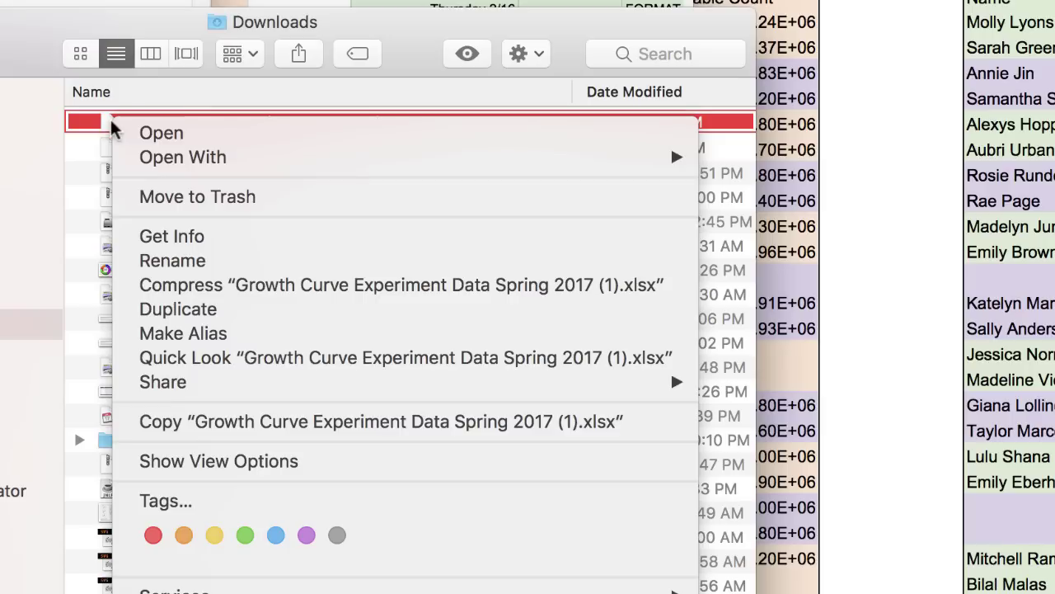
mouse_move(156, 165)
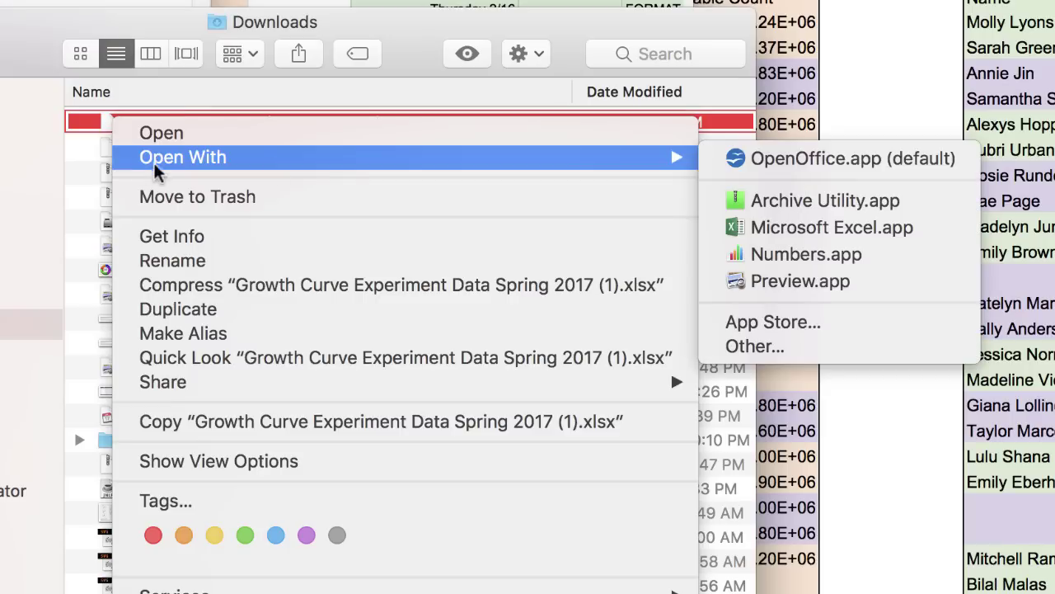
click(779, 232)
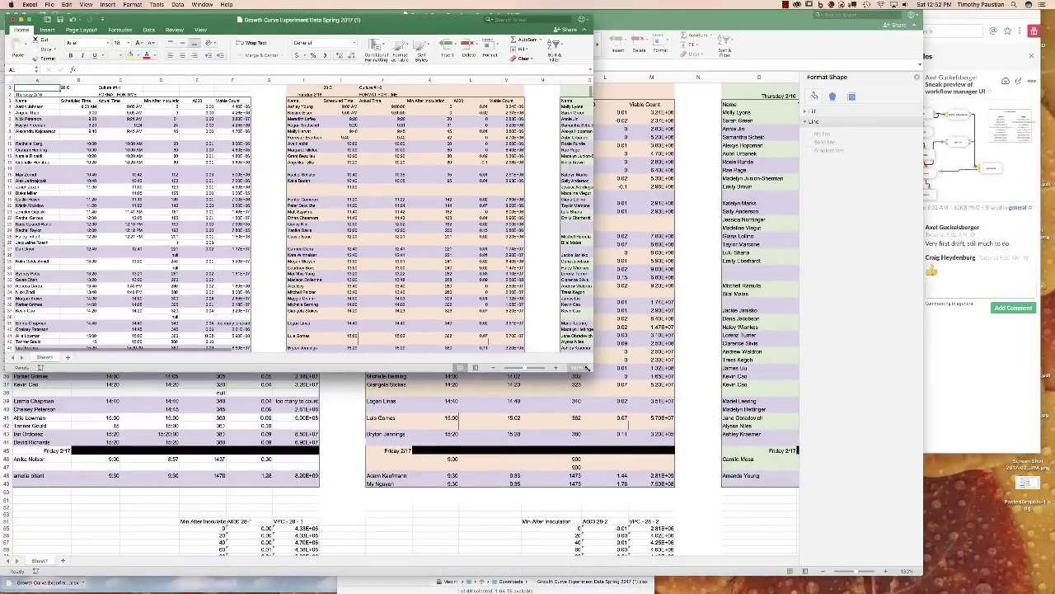
drag(587, 367, 1054, 550)
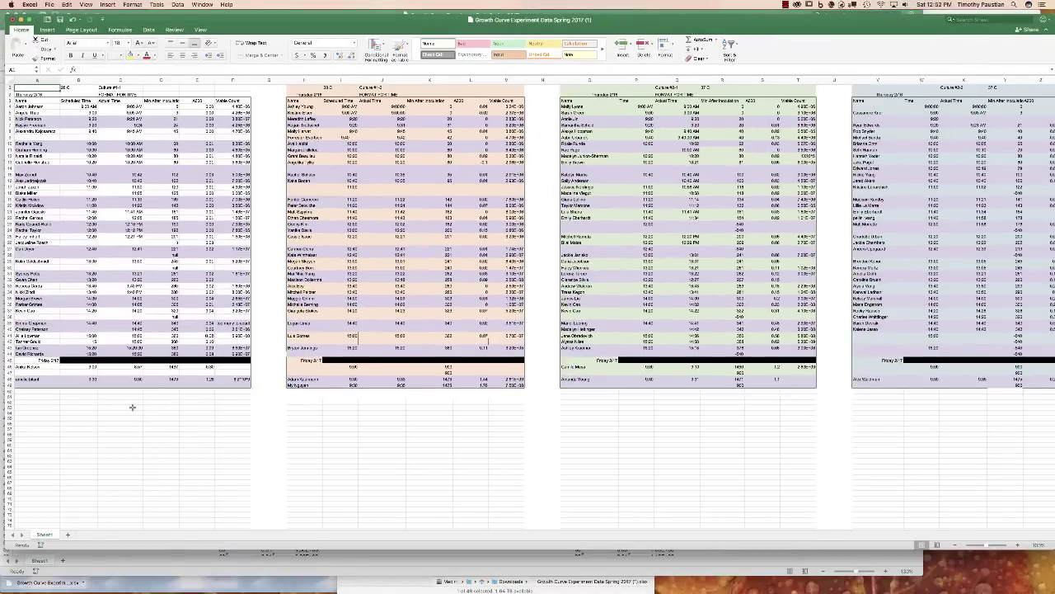
Enter =D3 in cell D53 below the Culture #1-1 data to reuse the Min After Inoculation header.
click(132, 406)
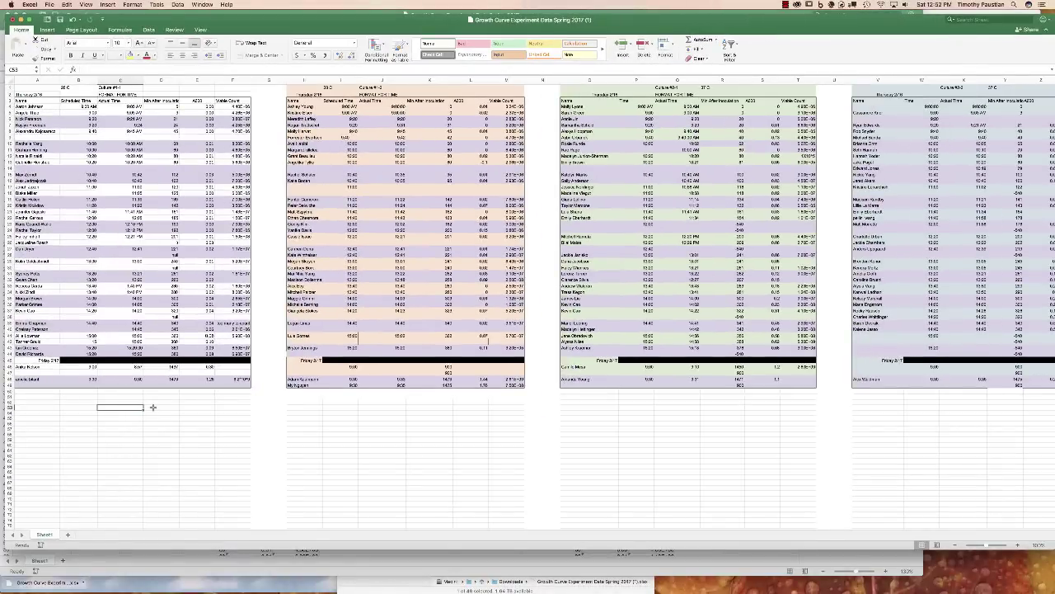
click(162, 406)
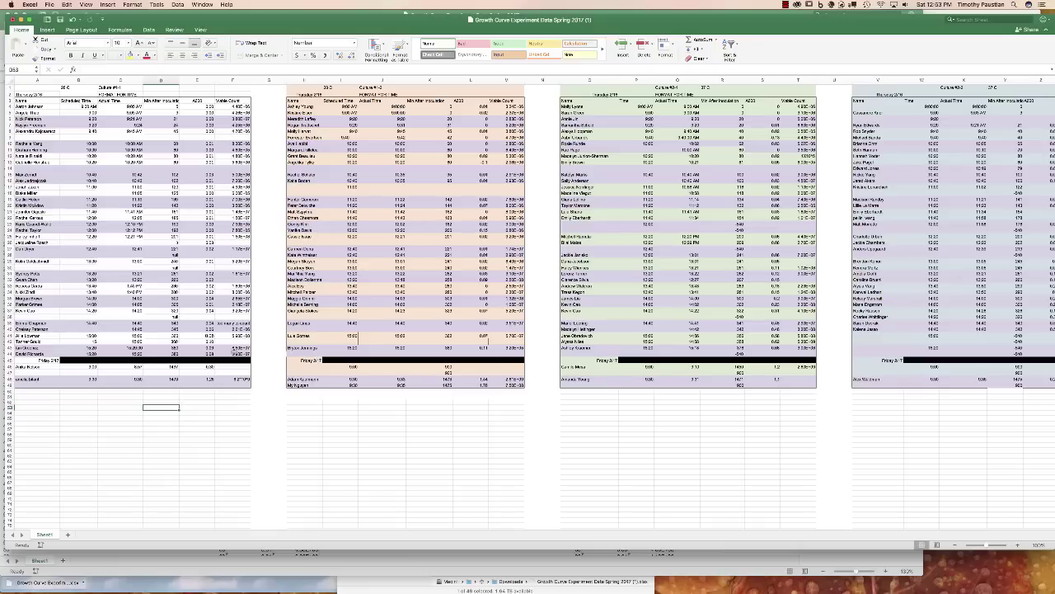
text(=)
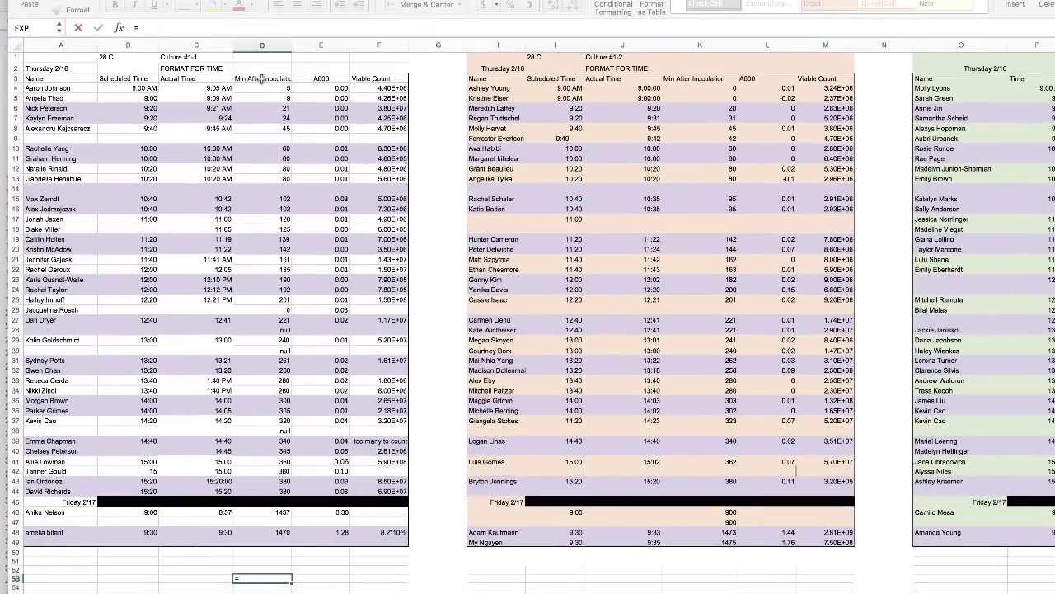
click(265, 78)
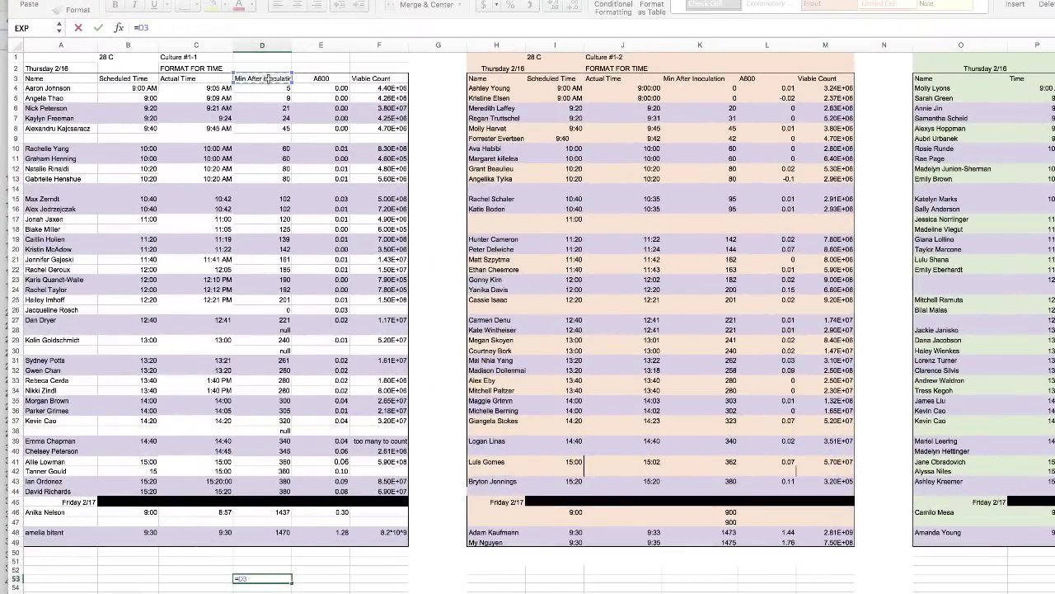
key(Return)
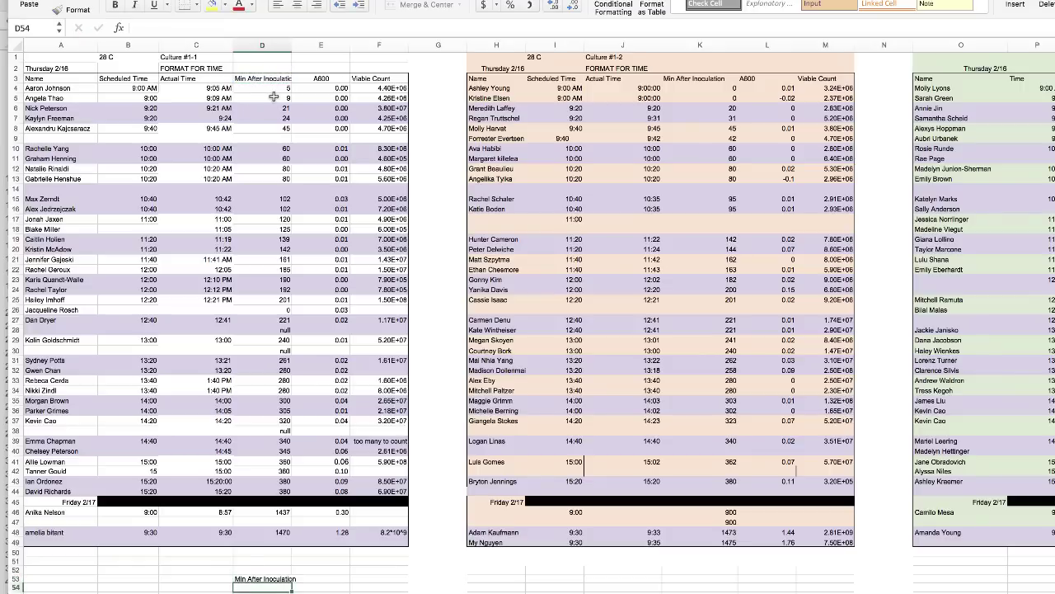
Build the time series below the new header, starting at 0 in D54 and filling =D54+20 down from D55 until 380.
text(0)
key(Return)
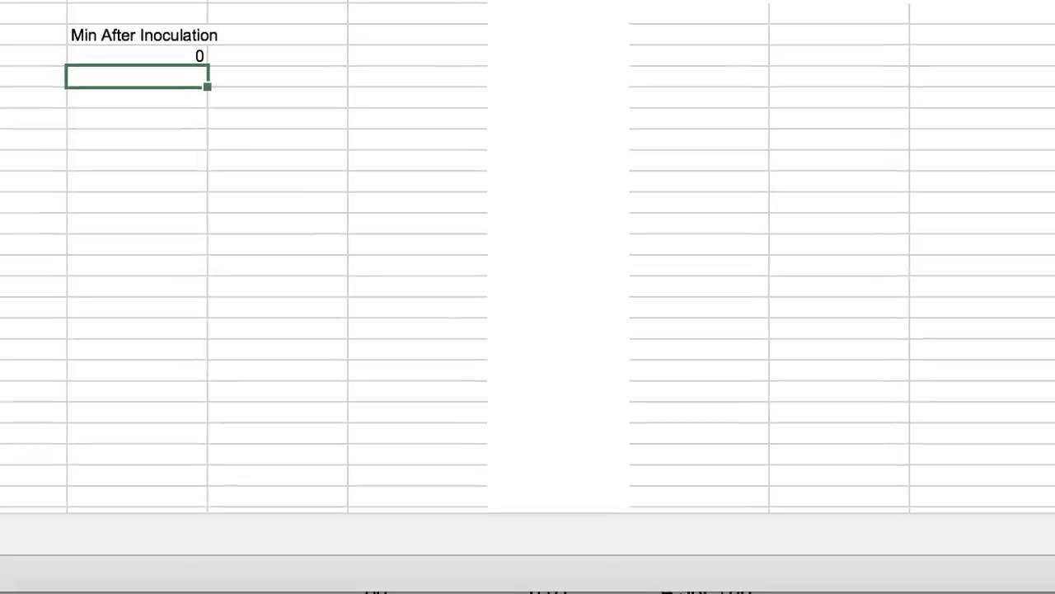
text(=)
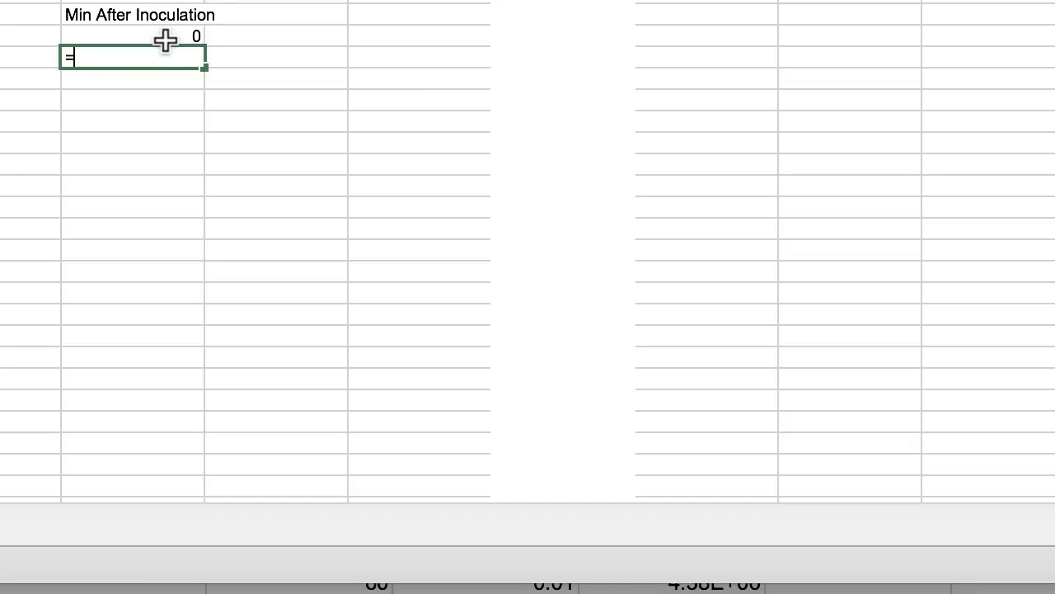
click(165, 38)
text(+20)
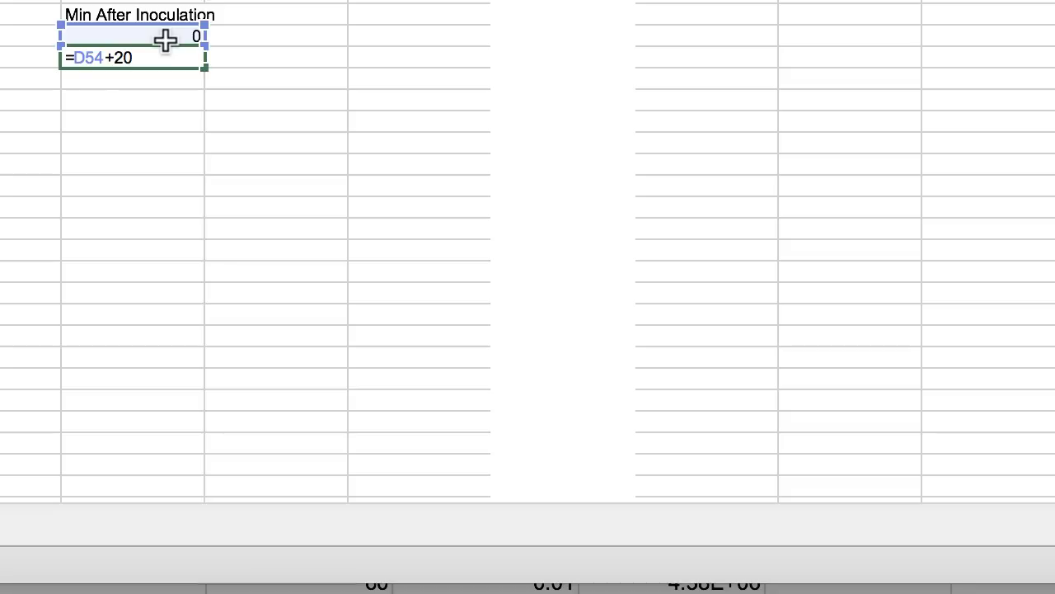
key(Return)
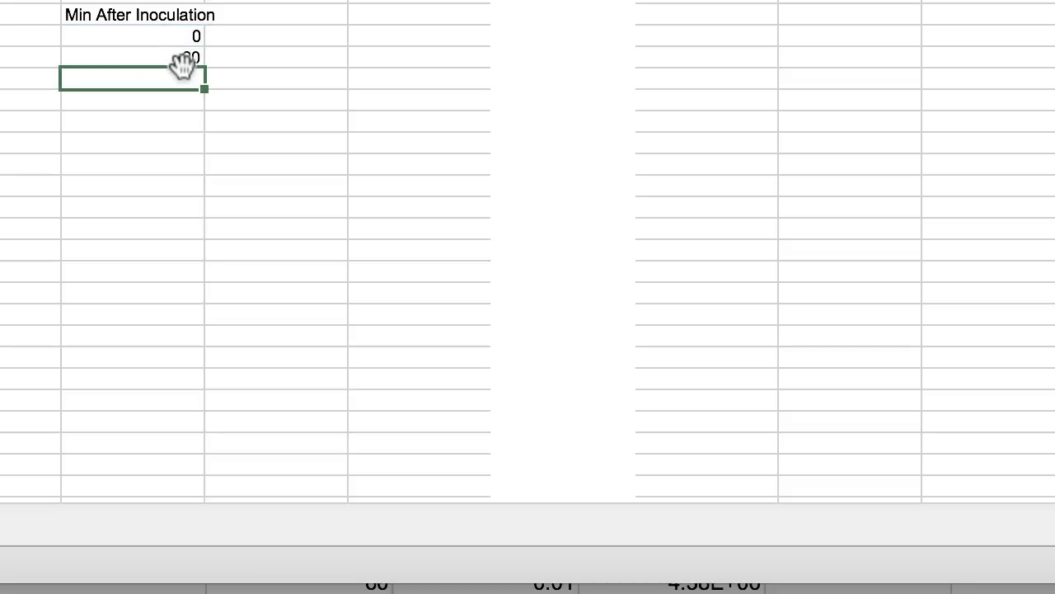
click(187, 53)
drag(202, 67, 200, 125)
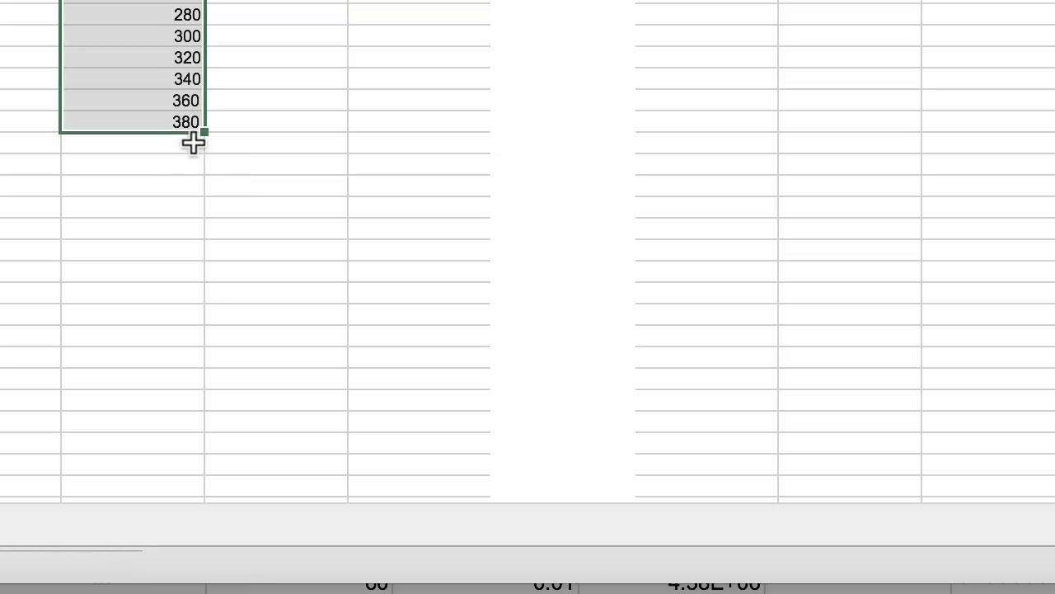
Add 1470 as the last time point directly below 380.
click(193, 142)
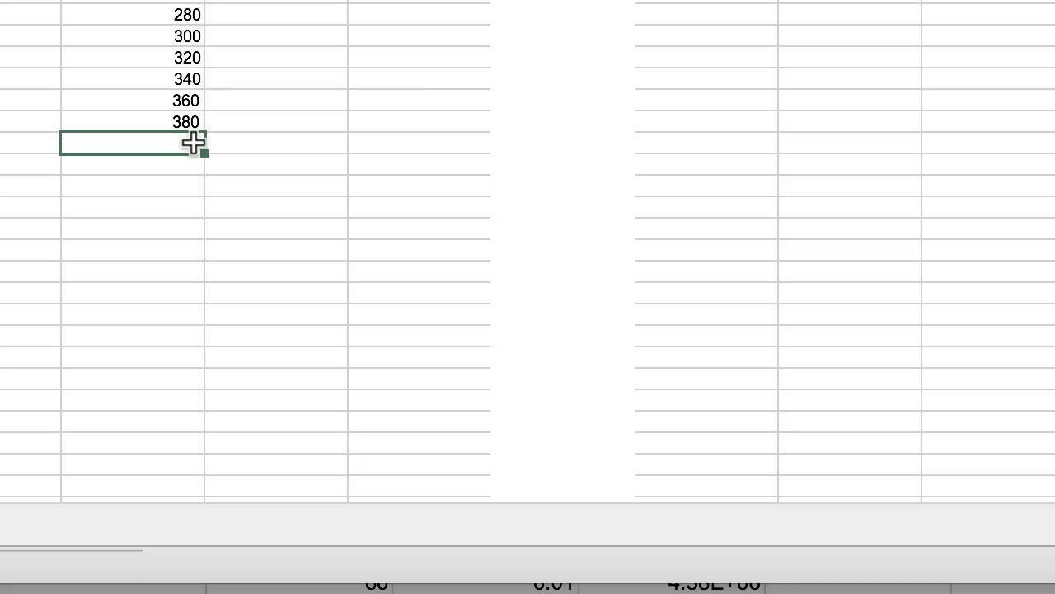
text(1470)
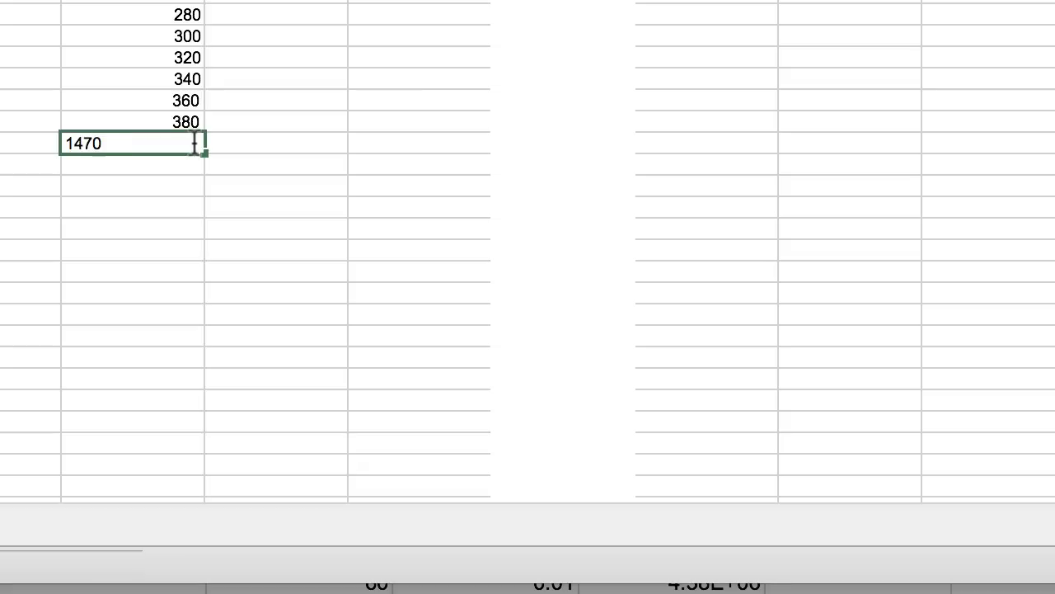
key(Tab)
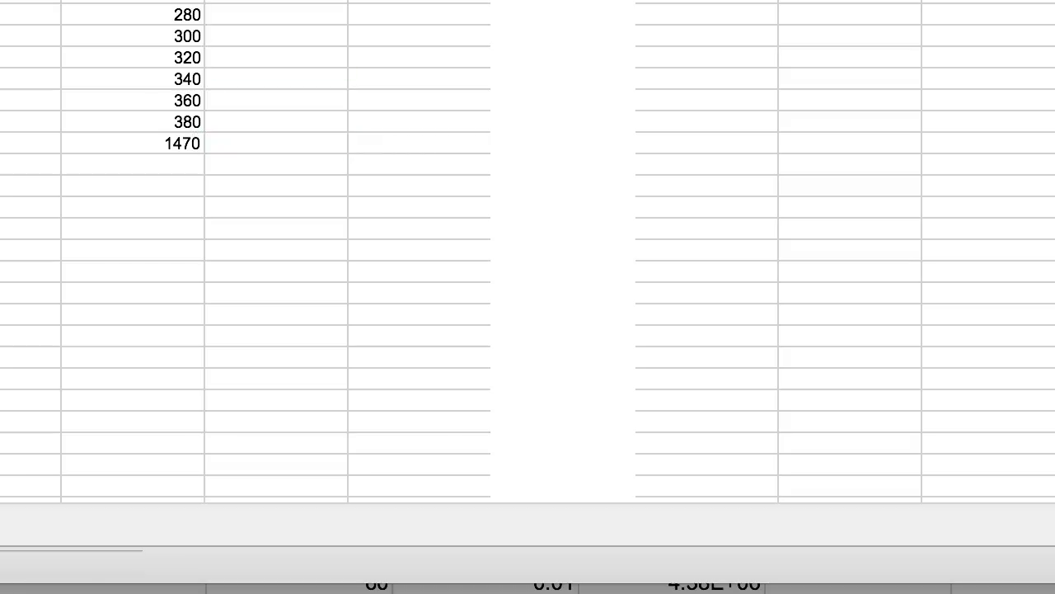
Head the column beside Min After Inoculation in the new table with "A600 -28 -1".
key(ctrl+Up)
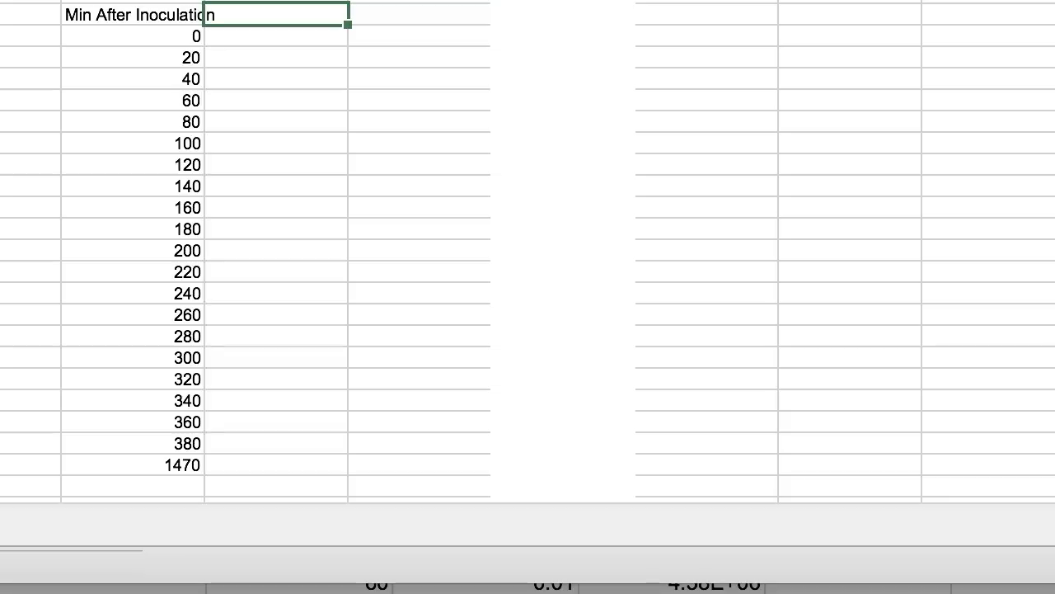
text(A60)
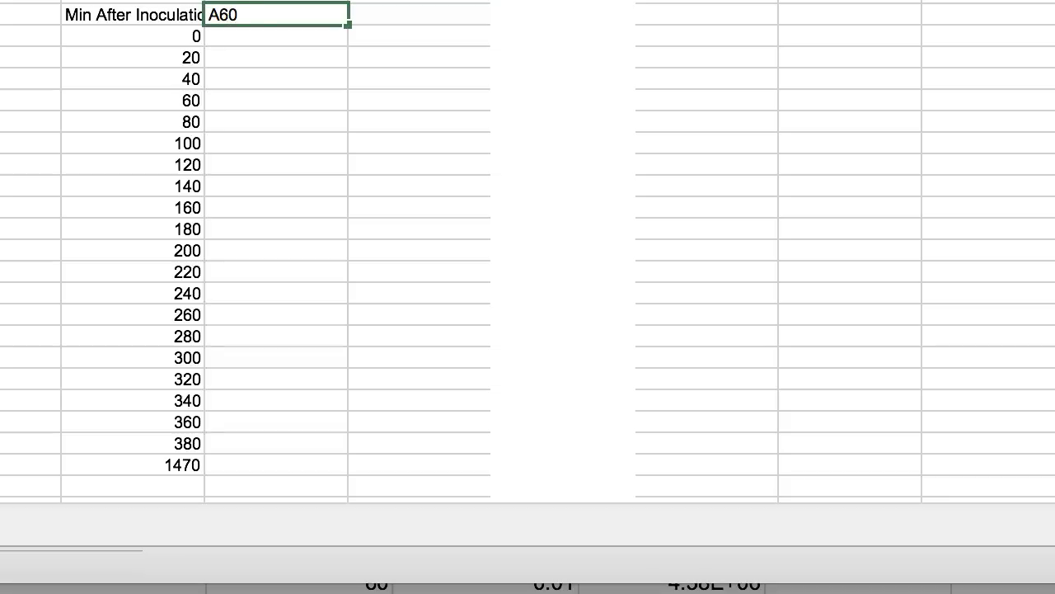
text(0 -28 -2)
key(Return)
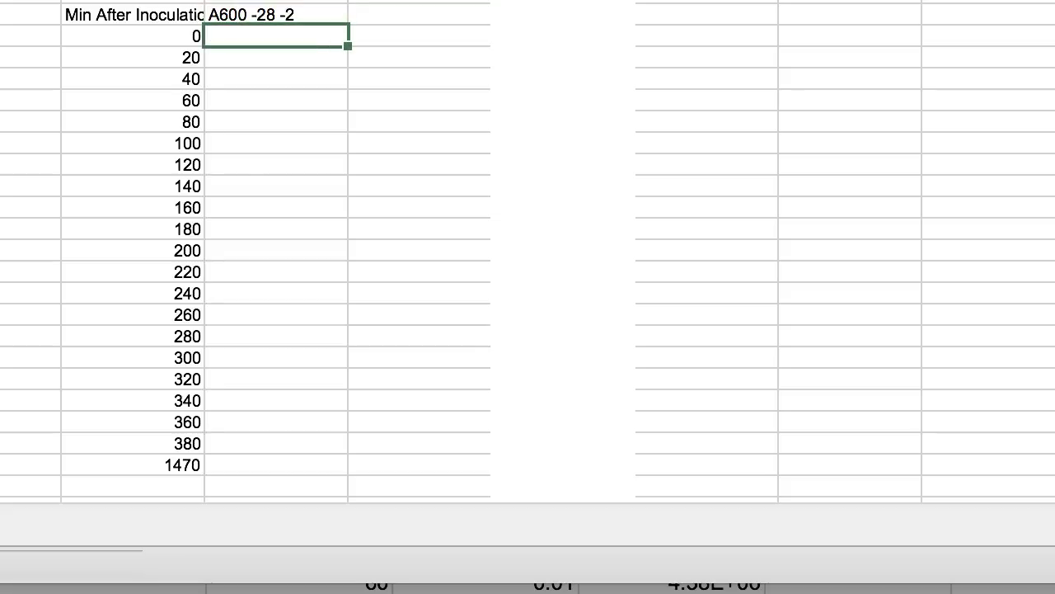
key(Up)
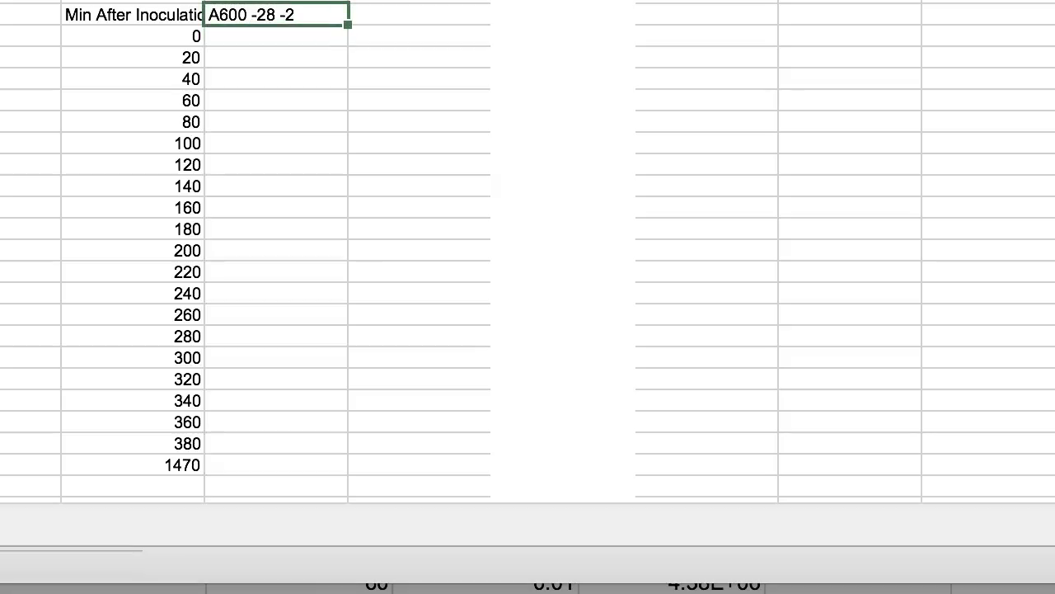
key(BackSpace)
key(Return)
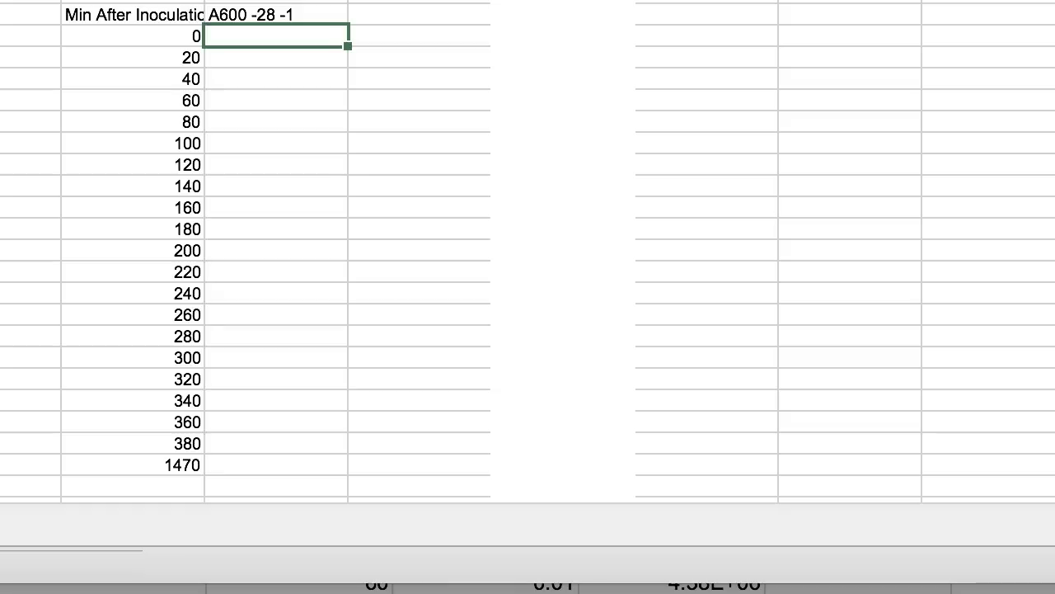
Average the Culture #1-1 A600 readings E4:E5 in the new table's cell for 0 minutes.
text(=average)
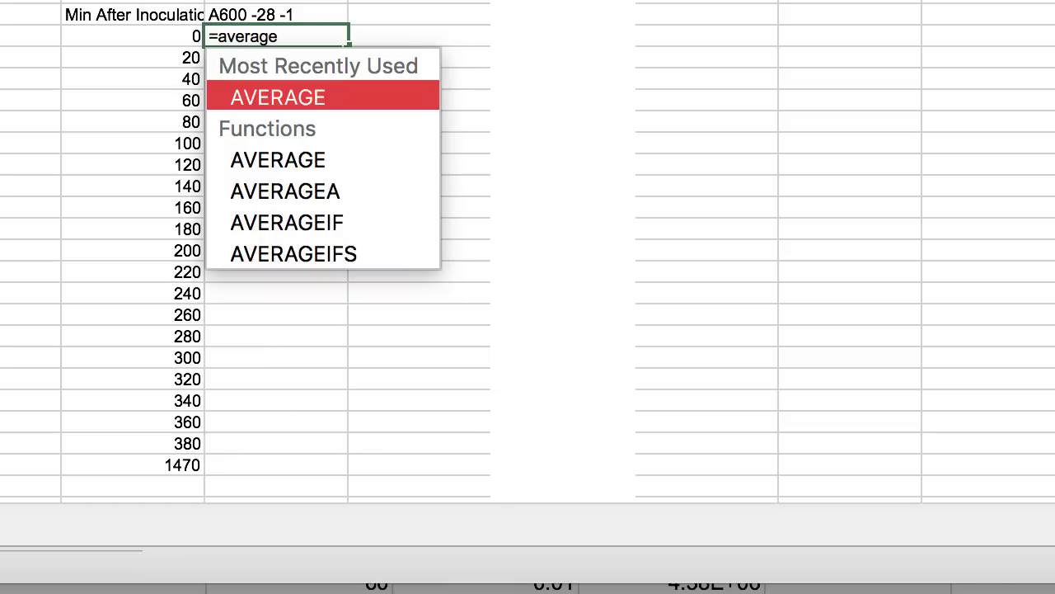
text(()
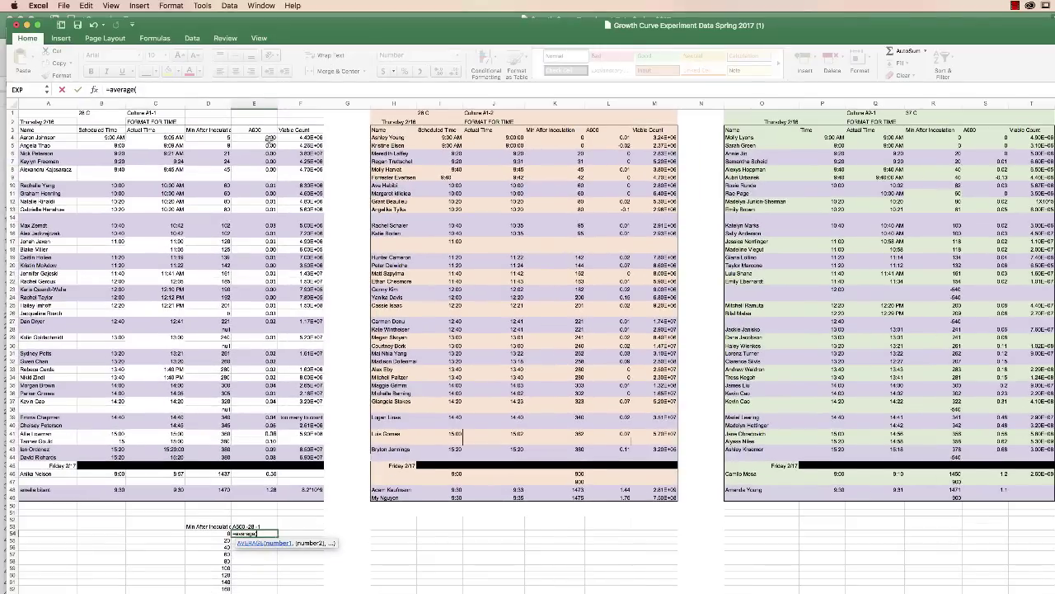
drag(270, 137, 270, 145)
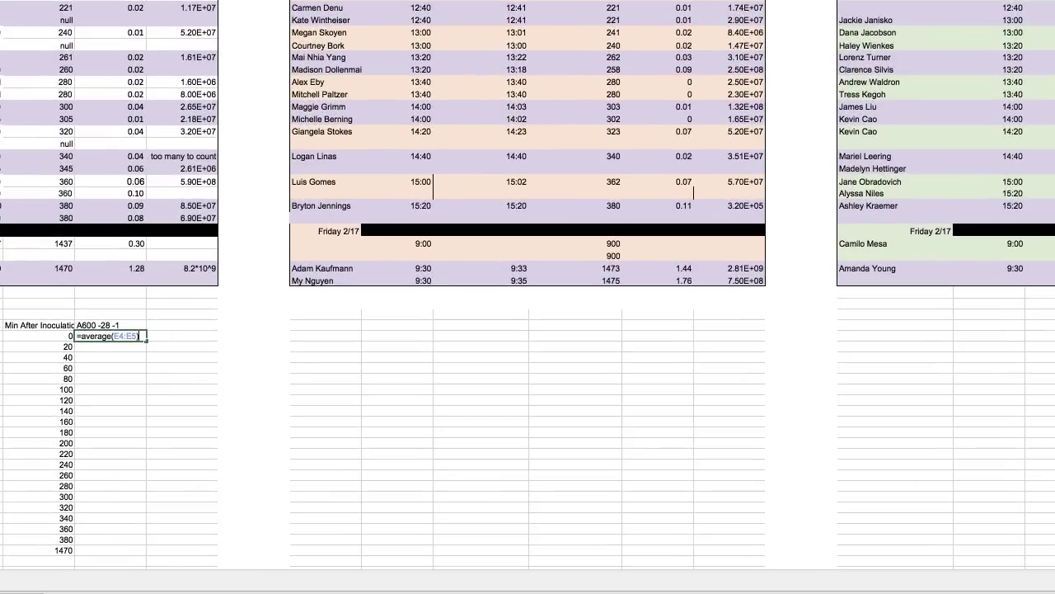
key(Return)
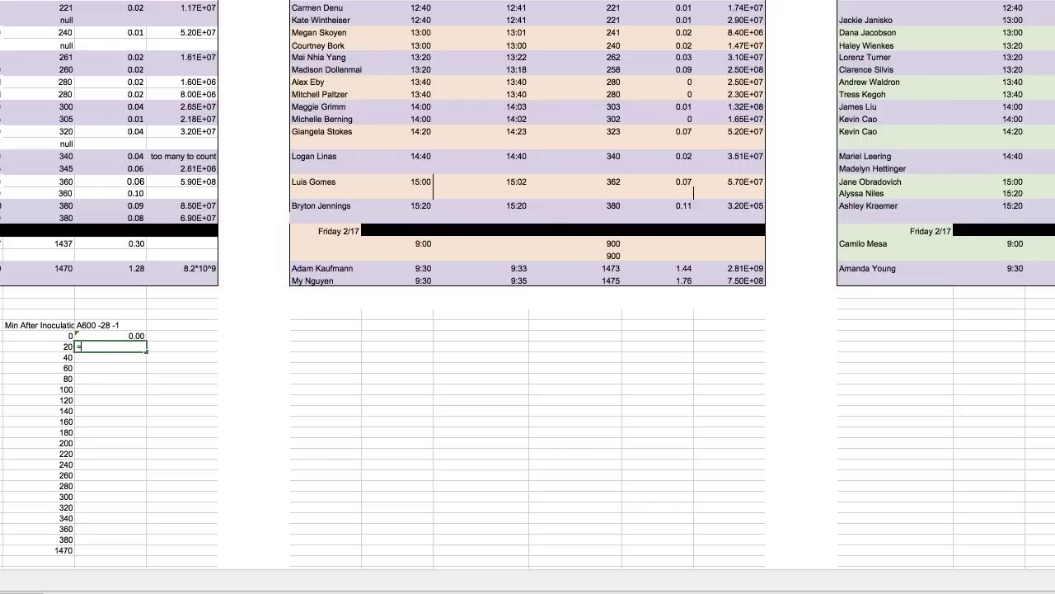
Average the Culture #1-1 A600 readings E6:E7 in the new table's cell for 20 minutes.
text(=avar)
key(BackSpace)
text(er)
key(BackSpace)
text(age)
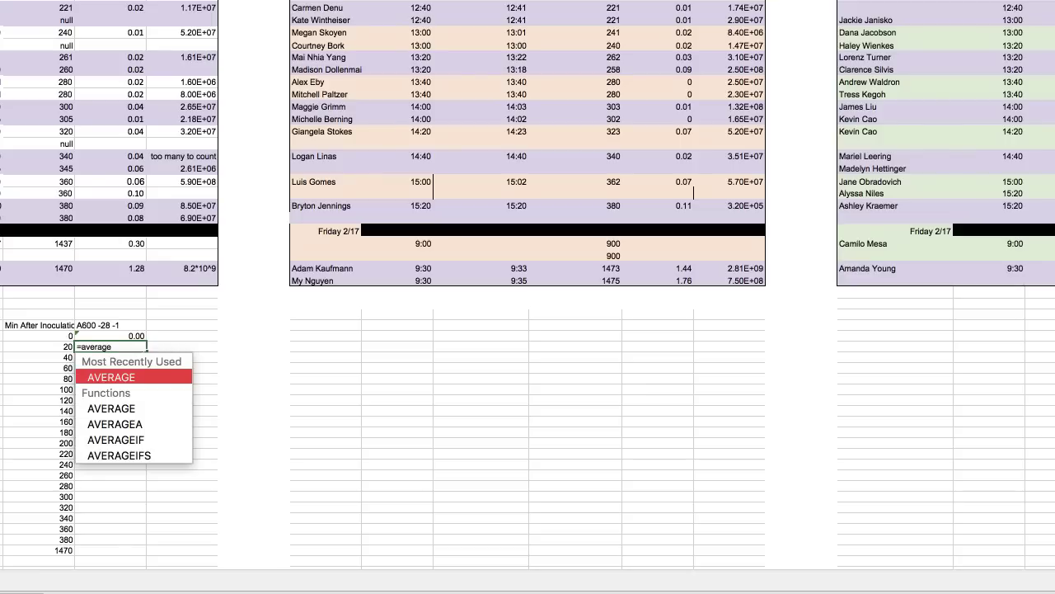
text(()
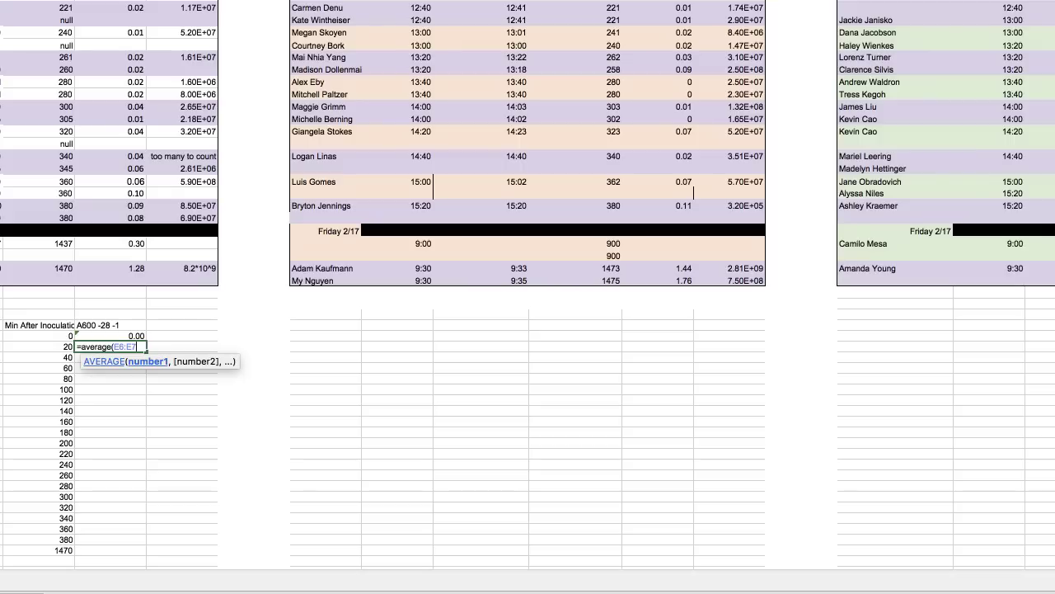
text())
key(Return)
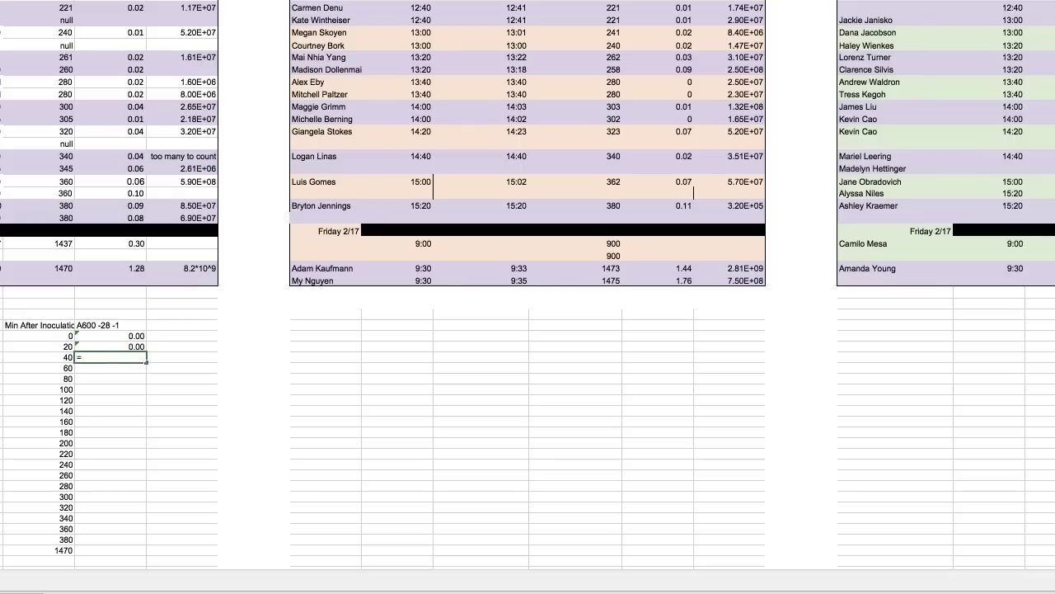
Average the Culture #1-1 A600 readings E8:E9 in the new table's cell for 40 minutes.
text(=ave)
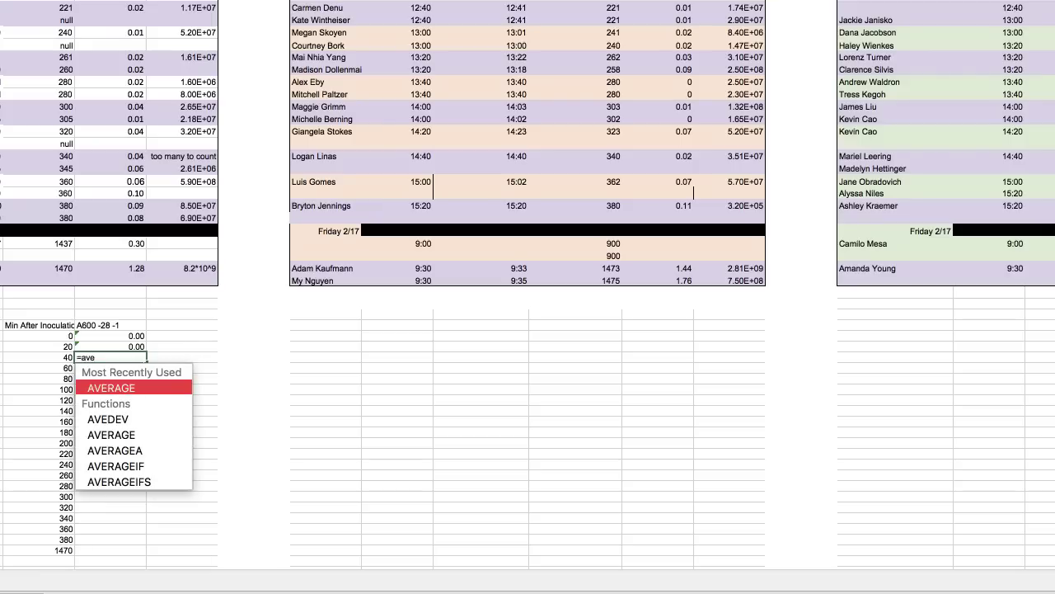
text(rage()
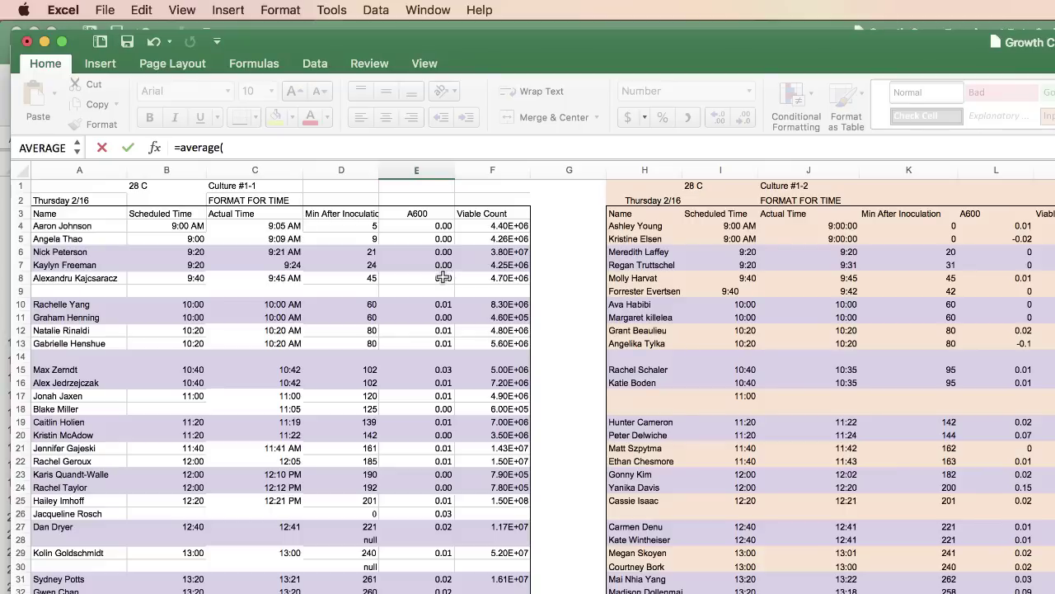
drag(443, 277, 444, 294)
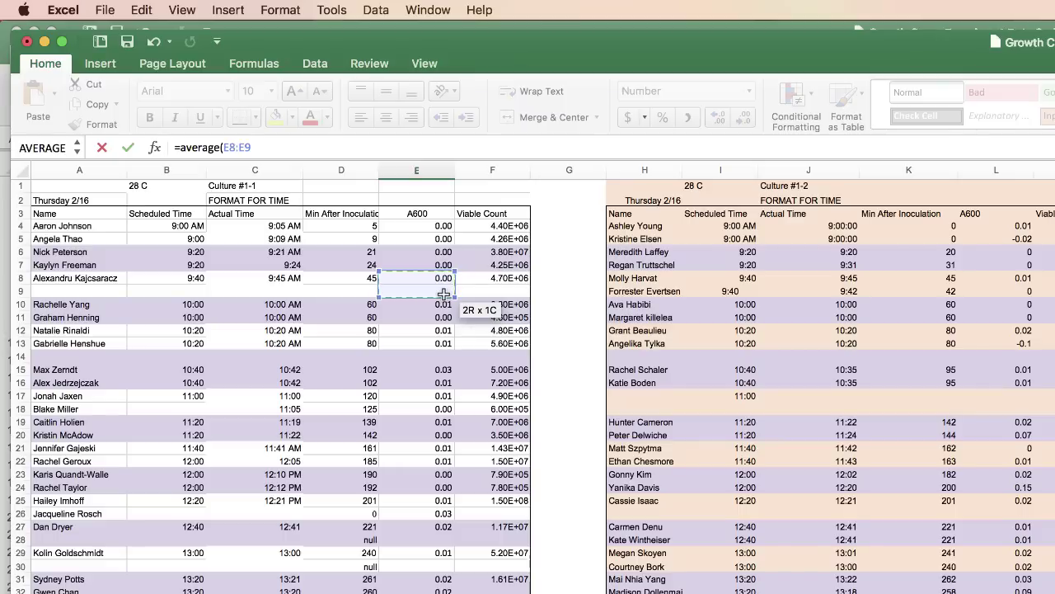
drag(444, 294, 430, 291)
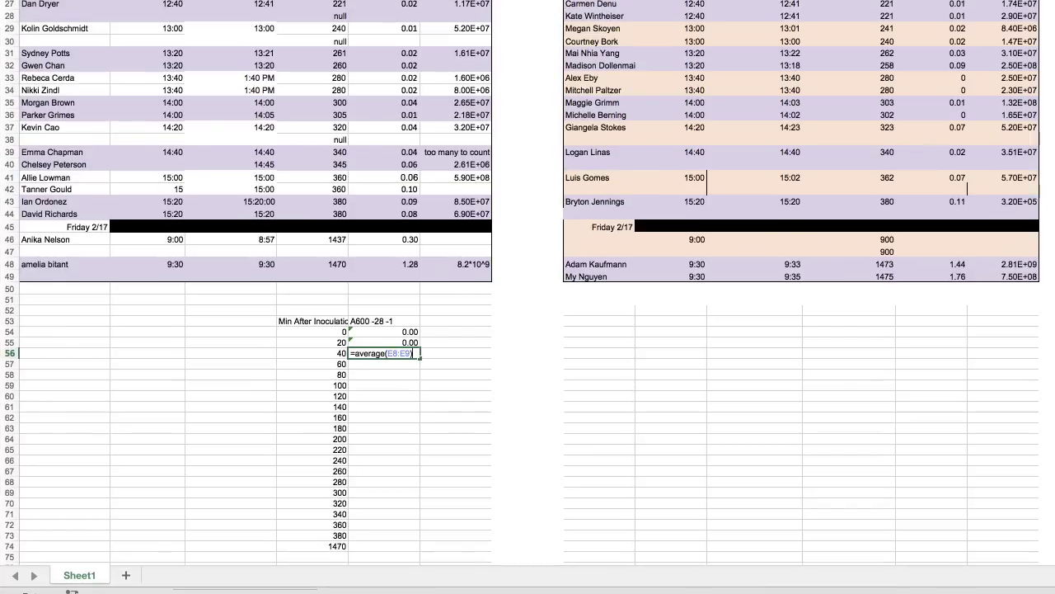
key(Return)
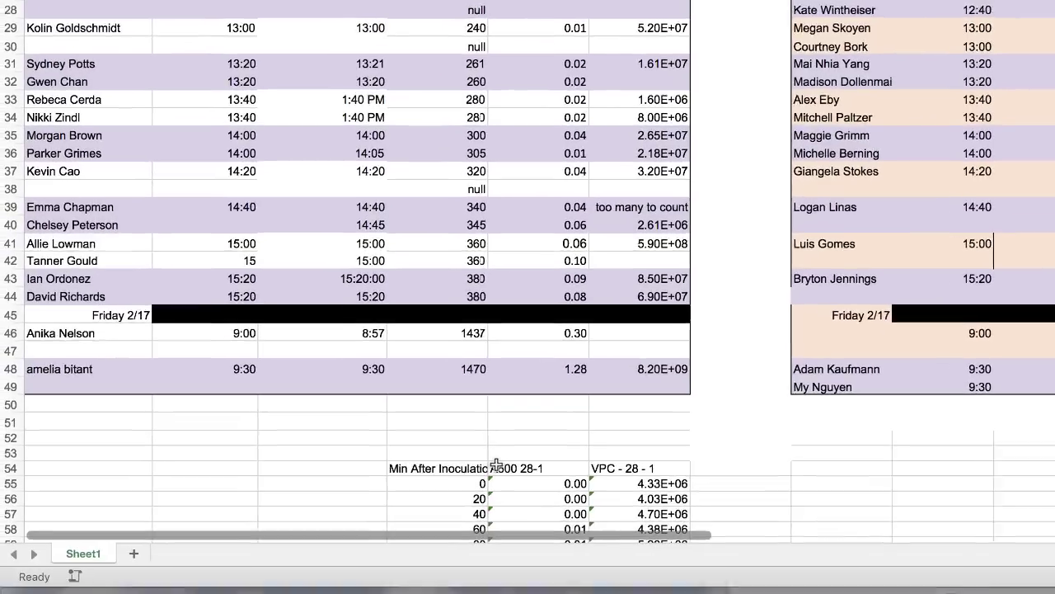
Review the completed A600 and VPC summary tables below the 28-1, 28-2 and 37-1 culture data.
scroll(517, 426, down, 5)
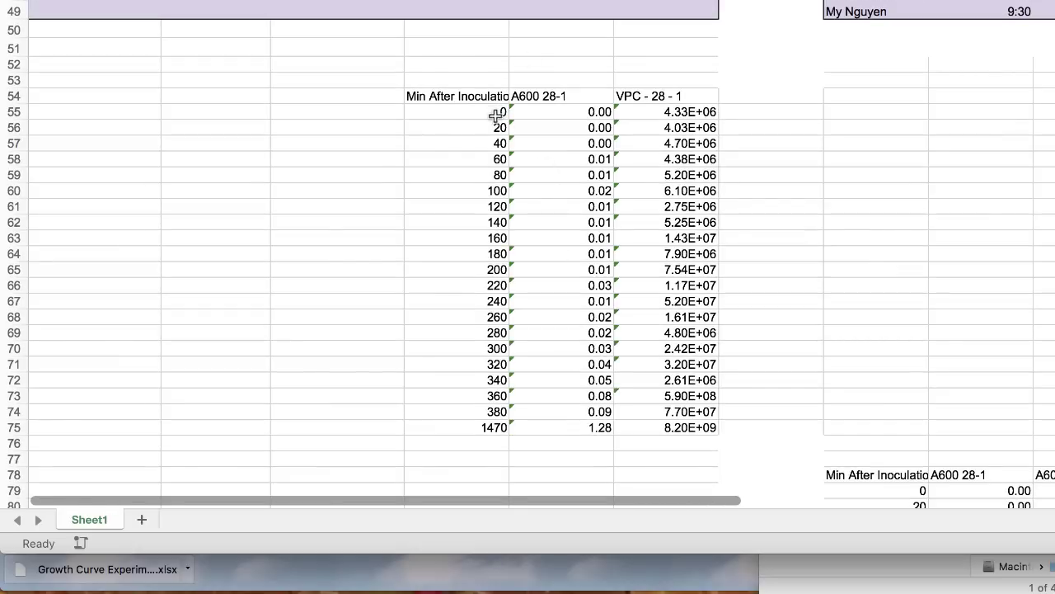
click(582, 118)
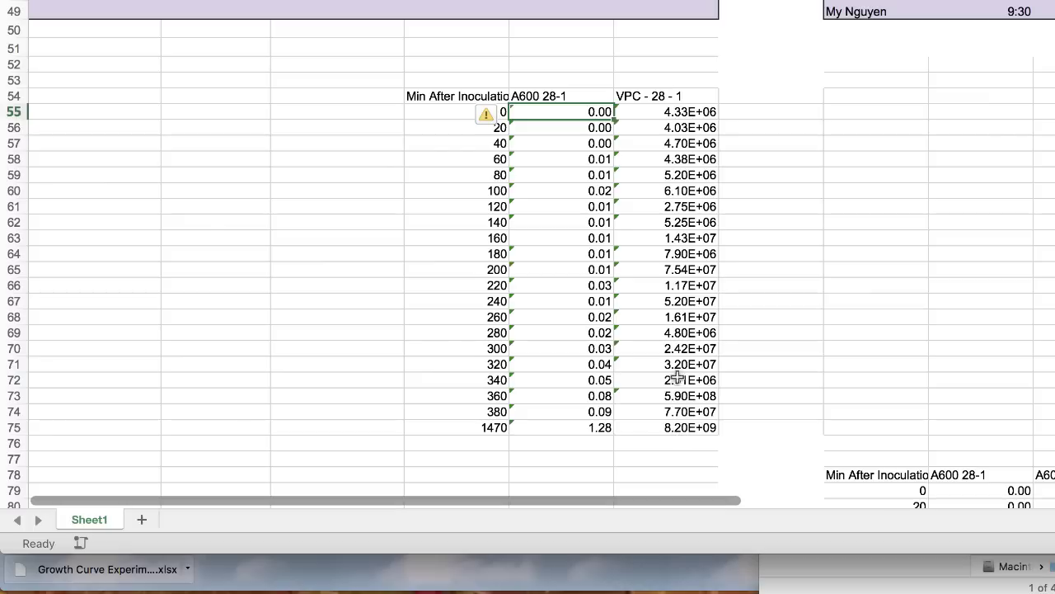
drag(677, 501, 973, 524)
click(712, 208)
scroll(713, 209, up, 5)
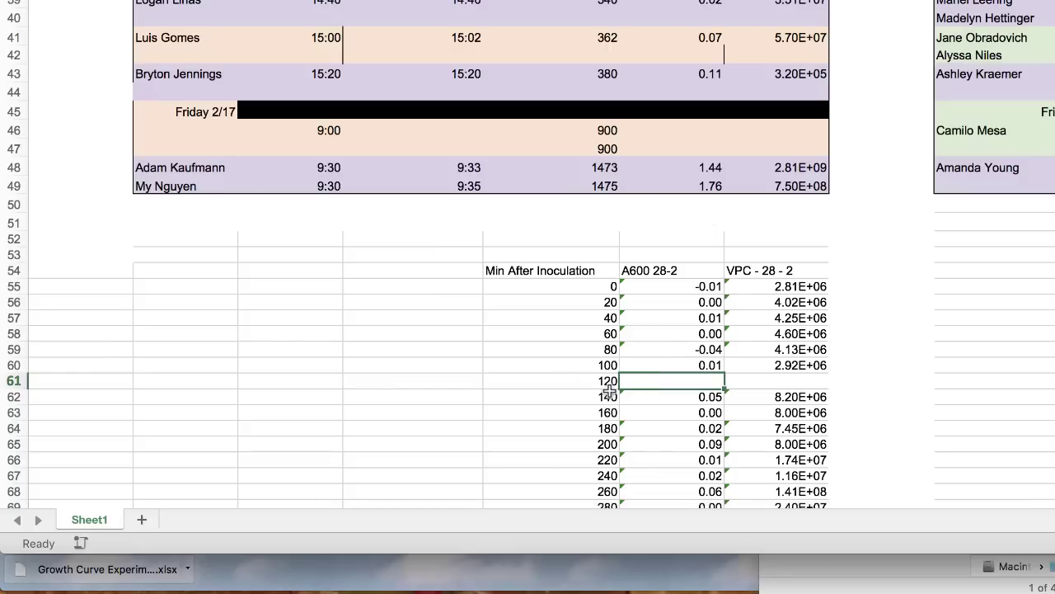
scroll(527, 247, up, 1)
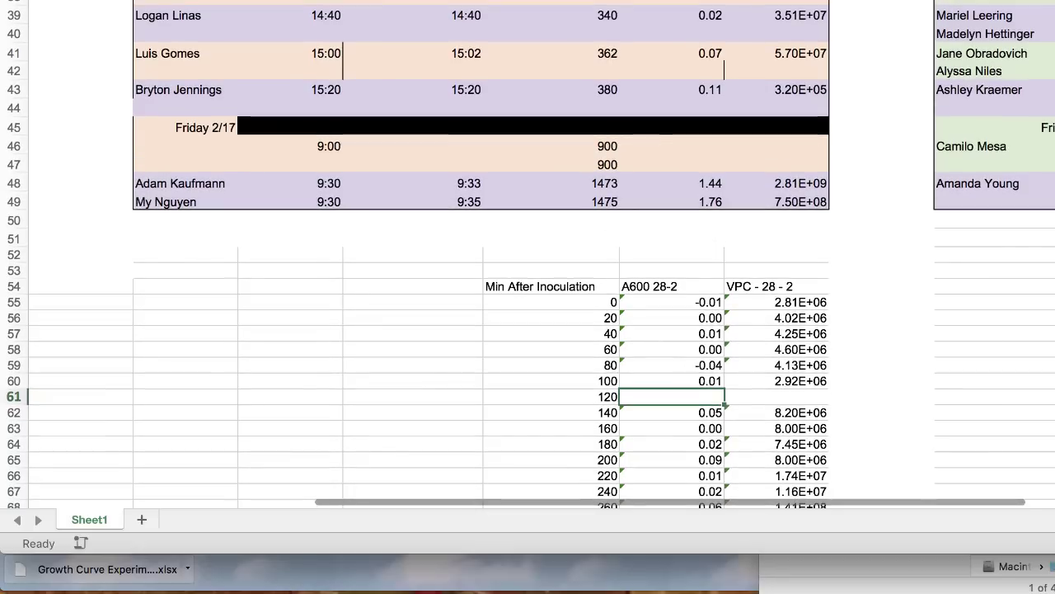
scroll(597, 141, up, 10)
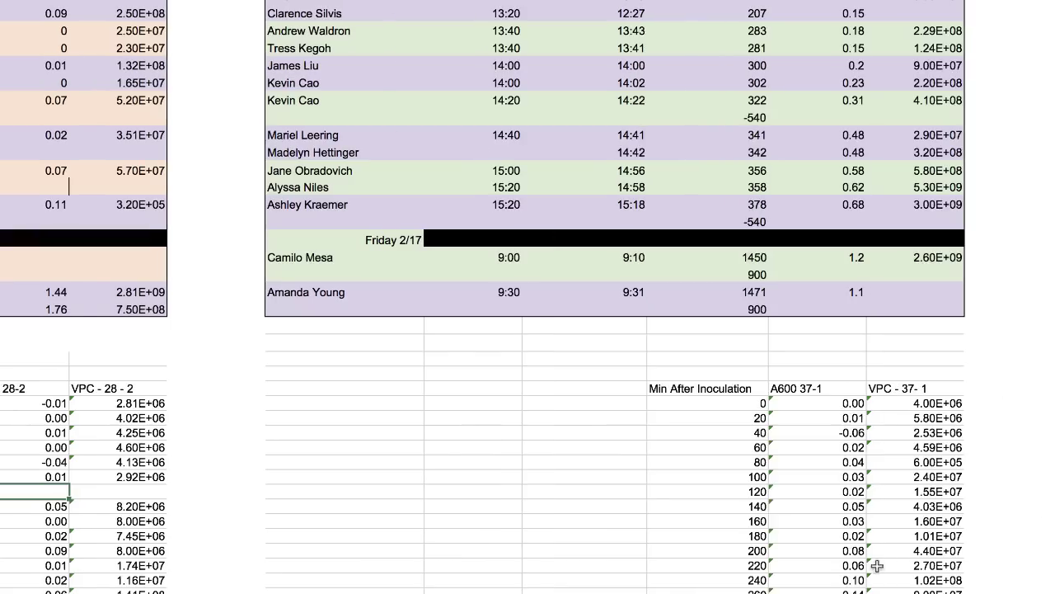
scroll(855, 575, up, 5)
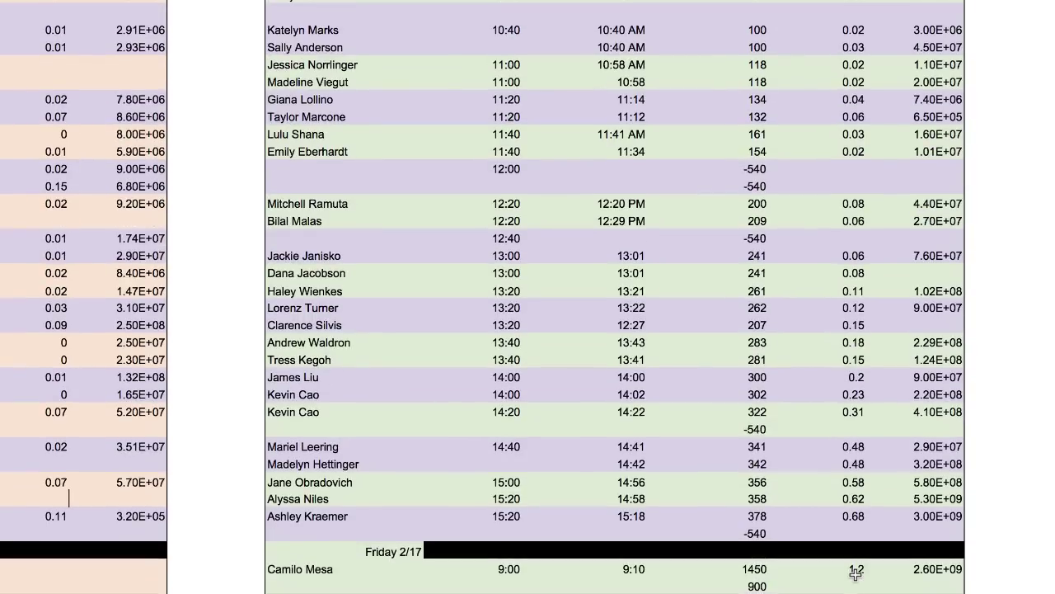
scroll(856, 574, down, 10)
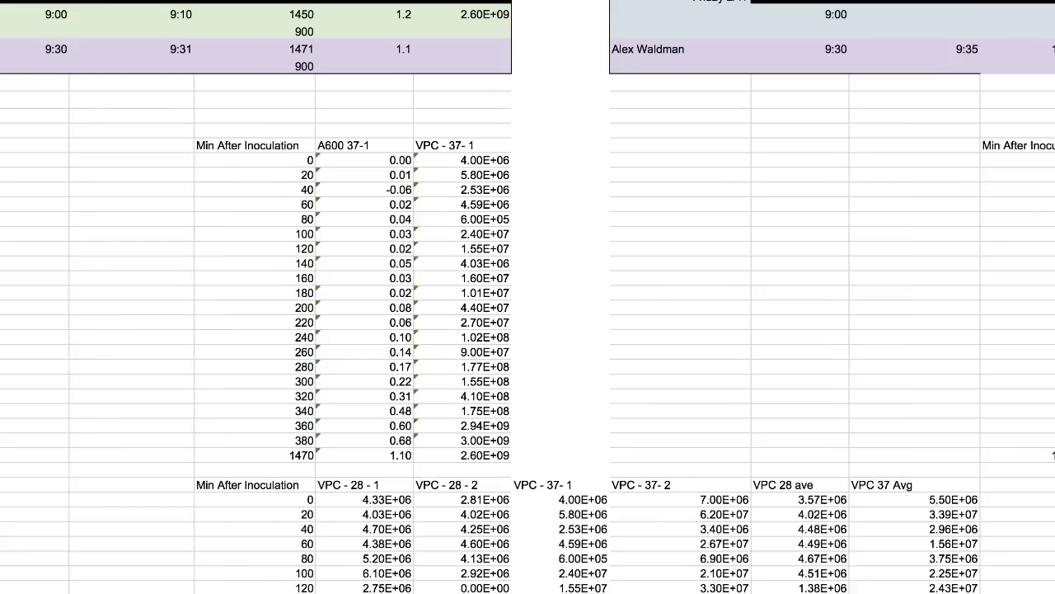
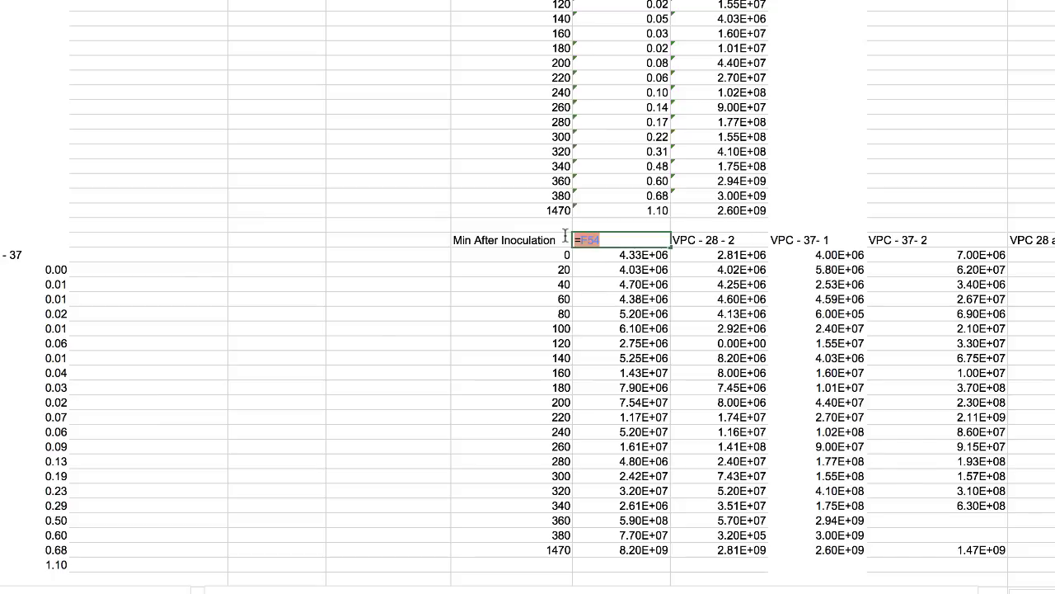
Enter =F54 as the header of the combined VPC table's first culture column.
key(BackSpace)
text(F54)
key(Return)
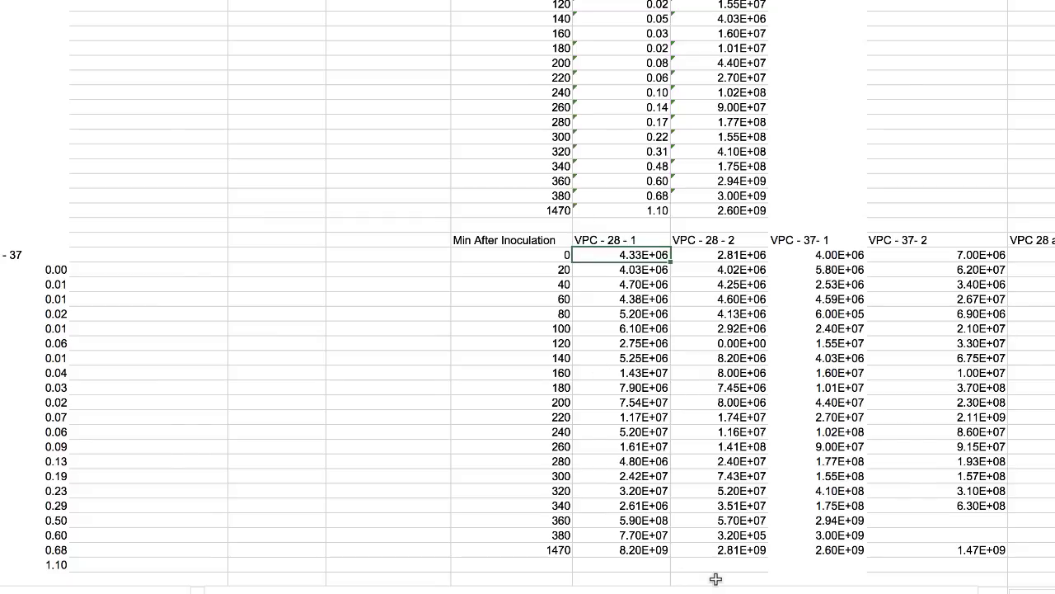
Link the combined table's VPC - 28 - 1 cell for 20 minutes to F57 in the 28-1 summary table.
scroll(528, 297, left, 10)
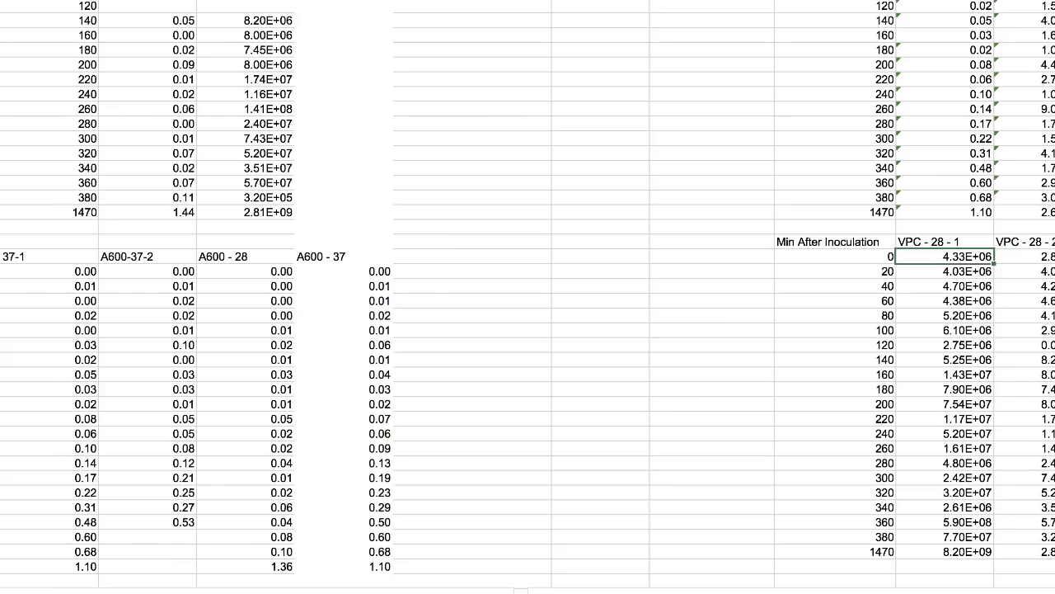
scroll(528, 297, left, 4)
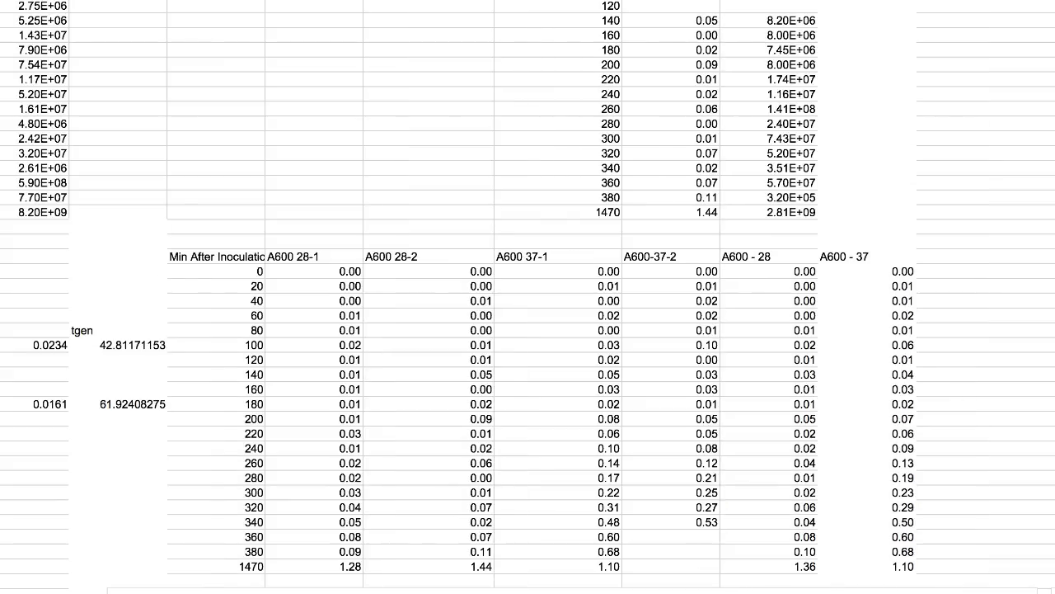
scroll(527, 297, left, 8)
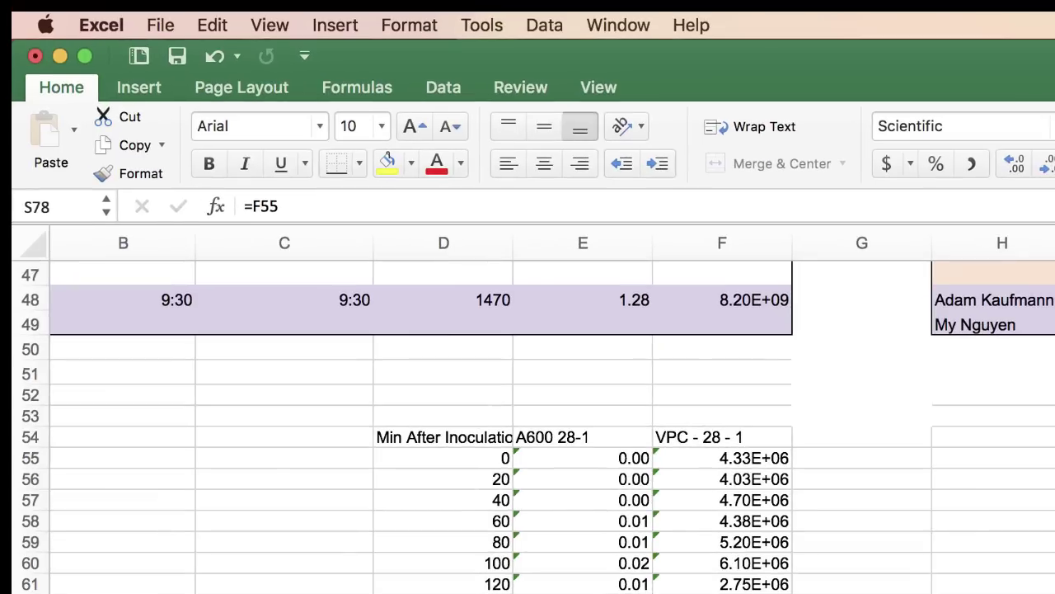
scroll(527, 412, right, 20)
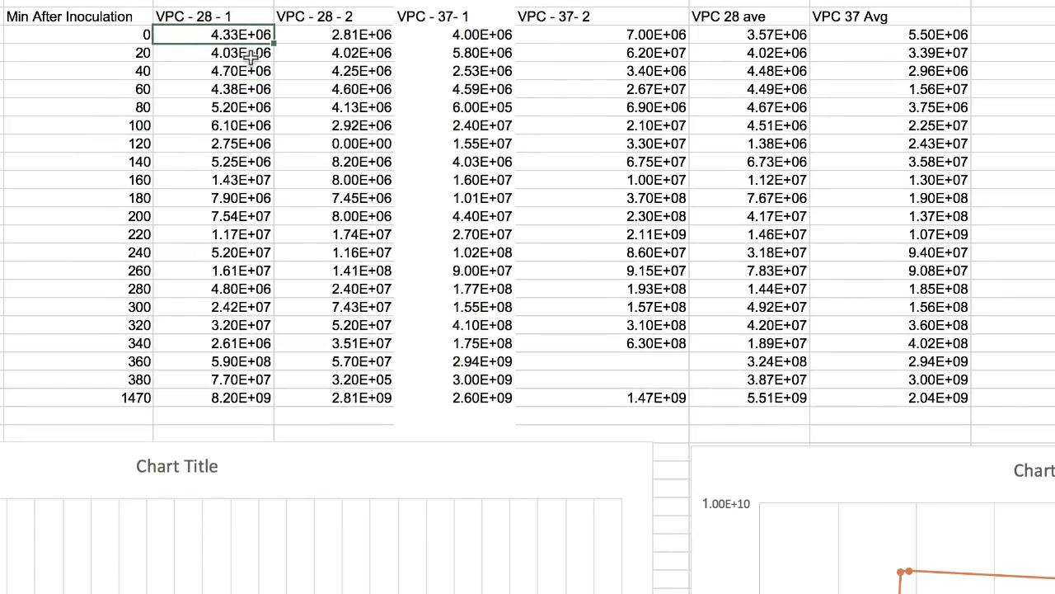
click(250, 54)
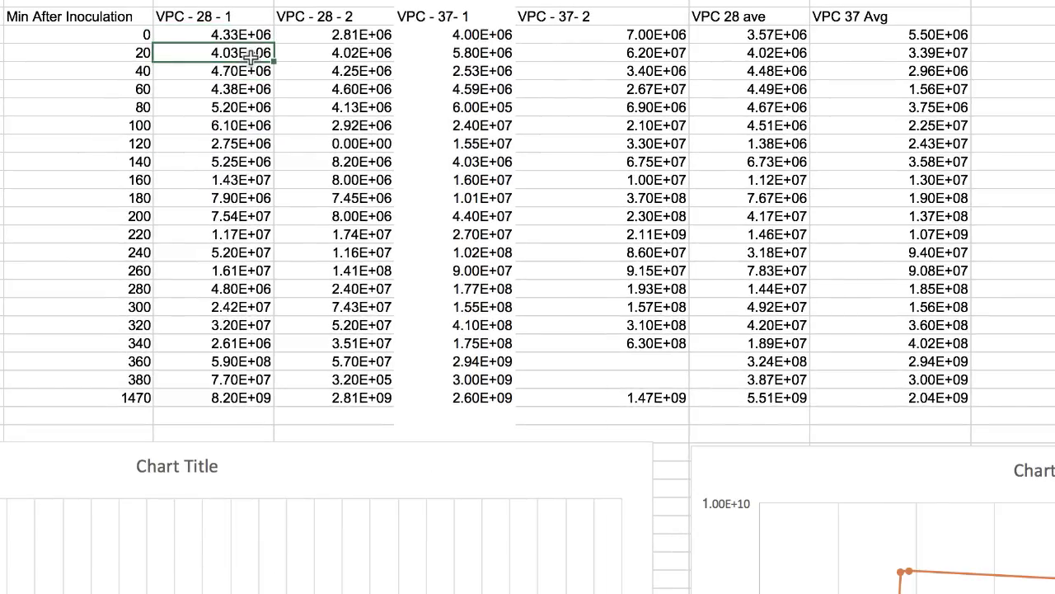
text(=)
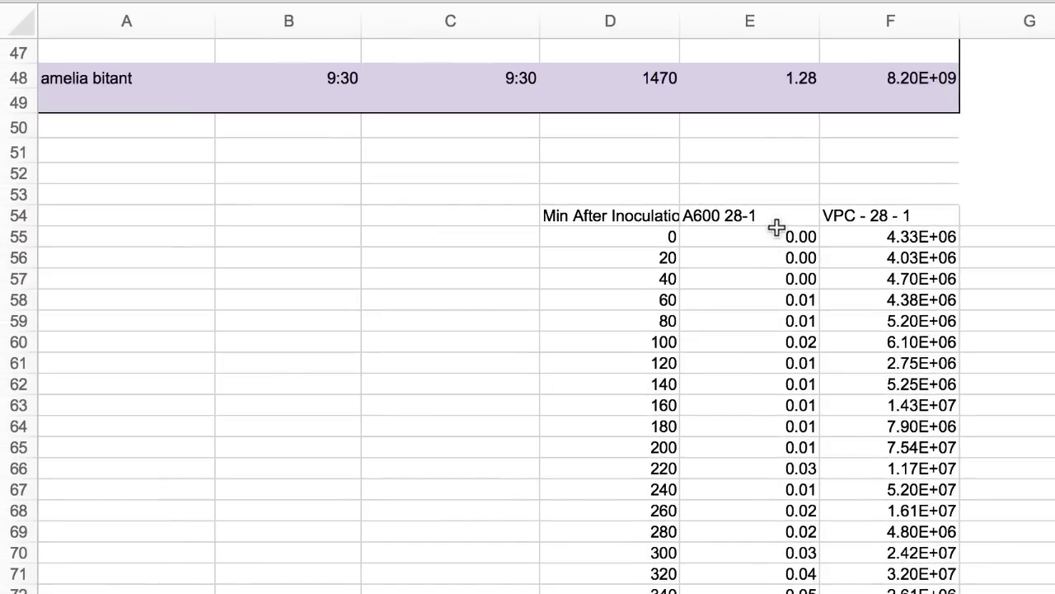
click(936, 280)
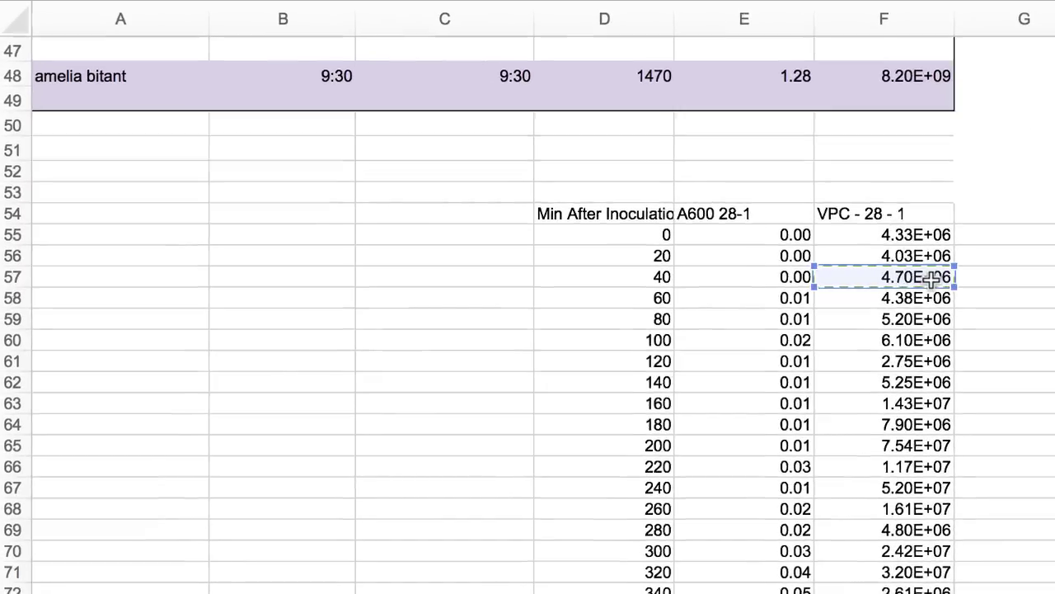
key(Return)
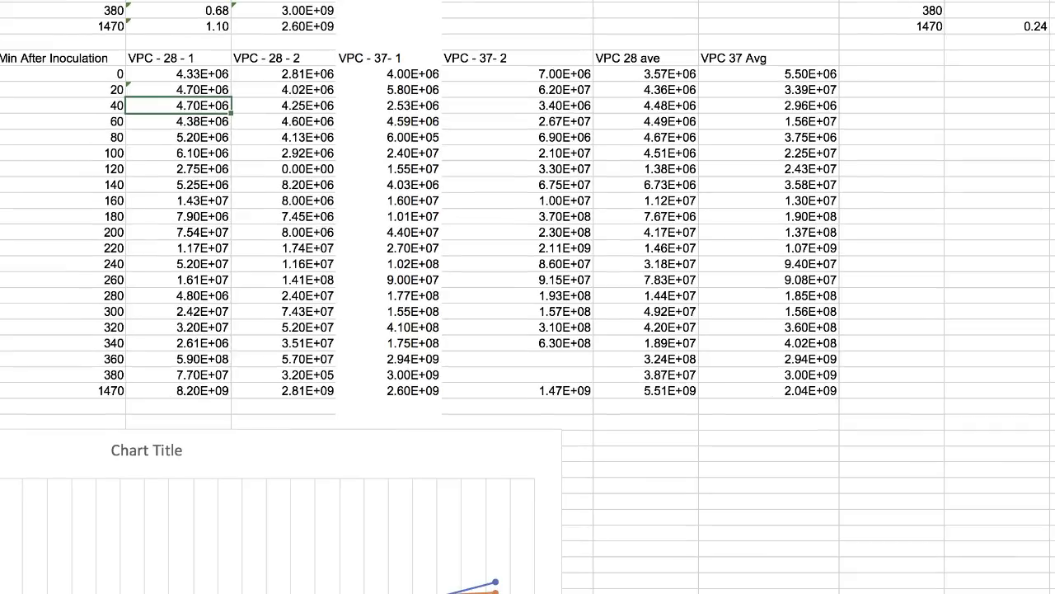
Clear the combined VPC table's values from 20 to 1470 minutes across all culture and average columns.
click(218, 90)
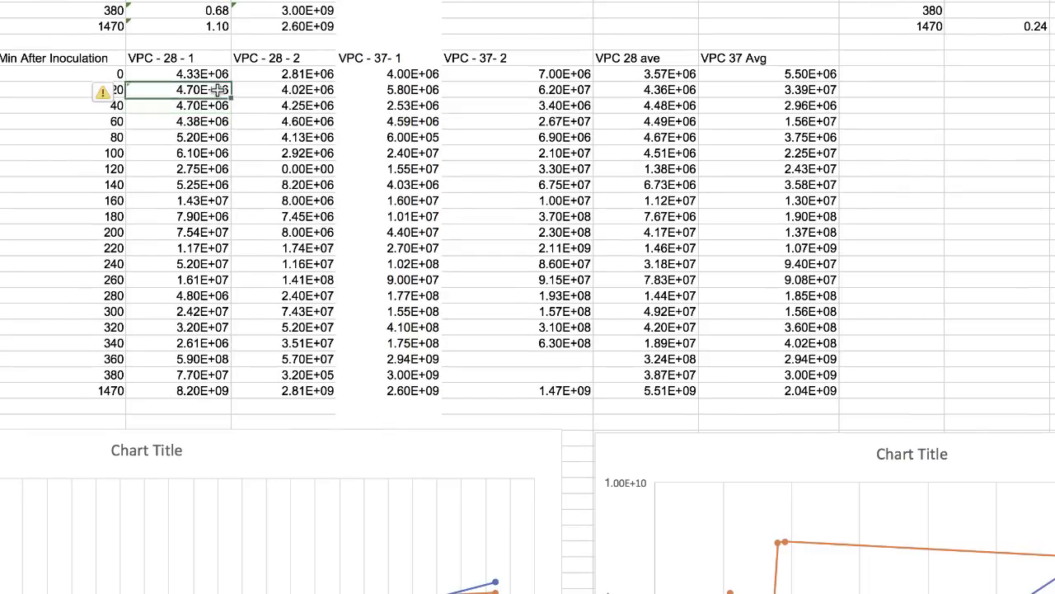
drag(218, 90, 801, 395)
key(Delete)
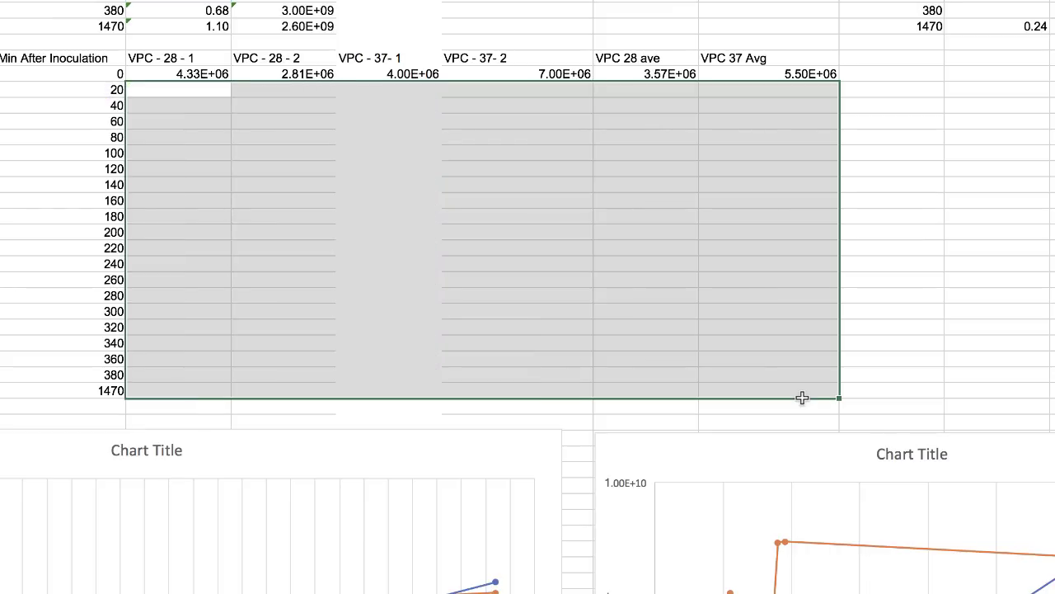
Fill the 0-minute formulas of VPC - 28 - 1 and VPC - 28 - 2 down to the 1470-minute row.
click(218, 73)
click(219, 73)
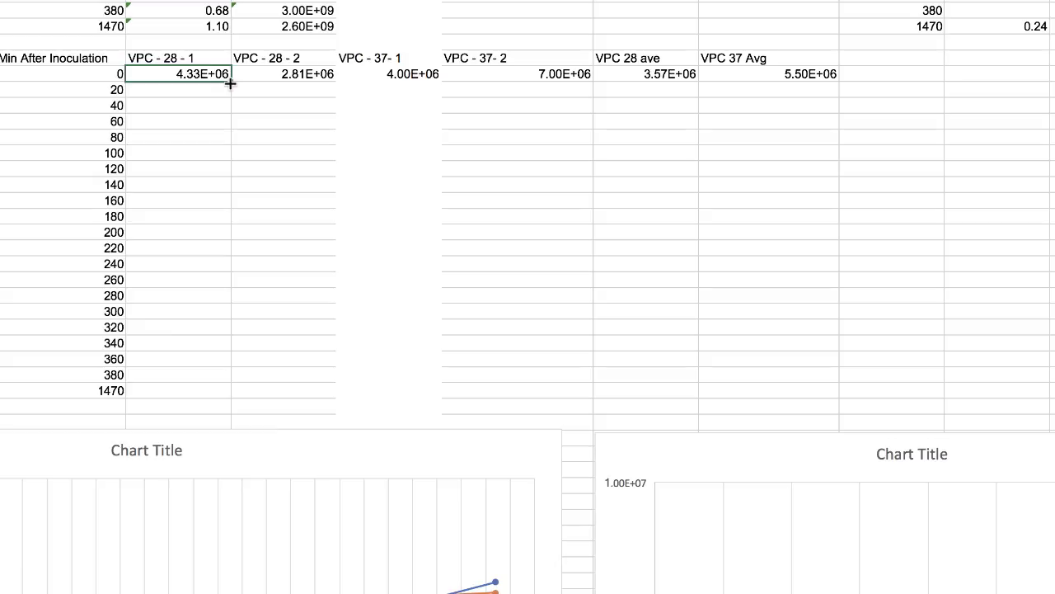
drag(230, 79, 242, 395)
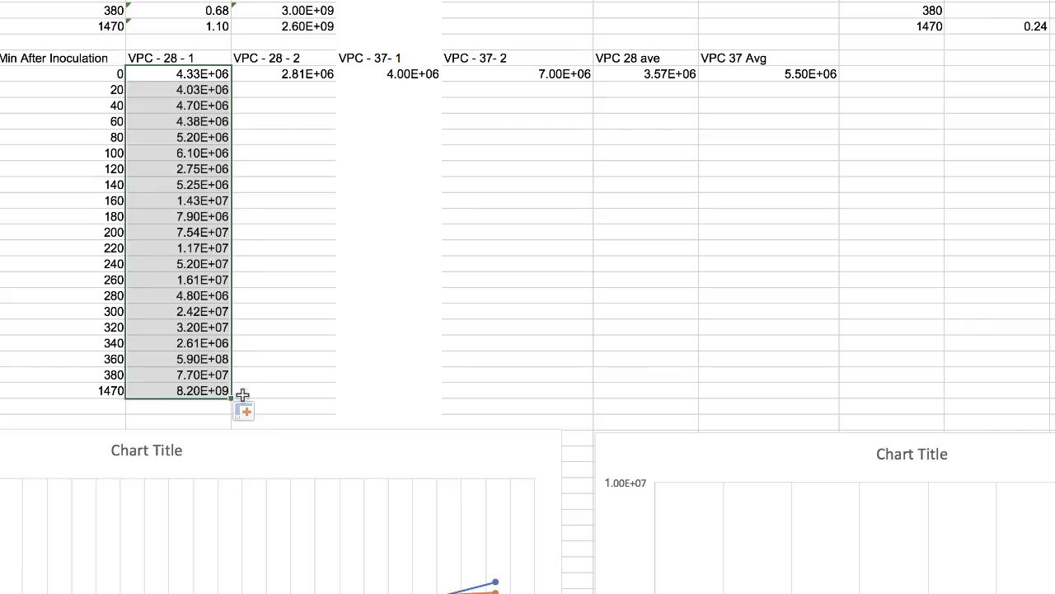
click(327, 74)
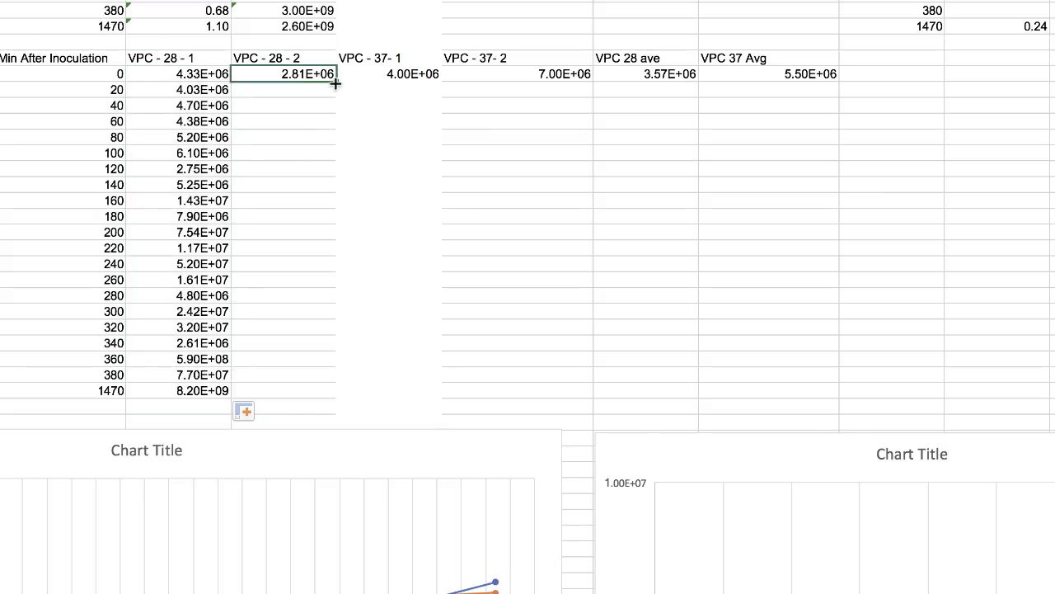
drag(335, 76, 391, 401)
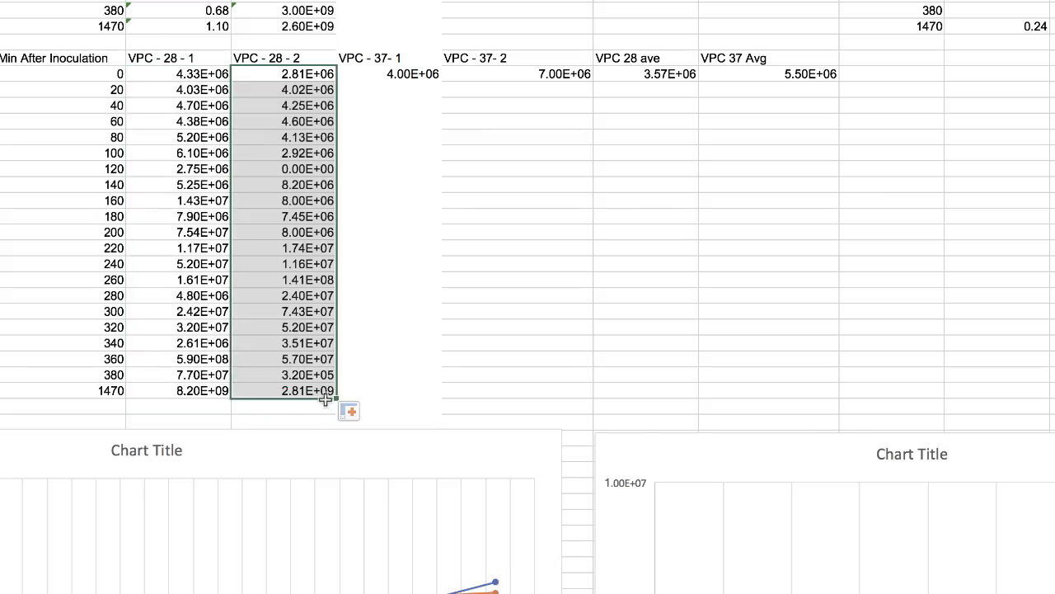
Fill the 0-minute formulas of VPC - 37- 1, VPC - 37- 2 and VPC 28 ave down to the 1470-minute row.
click(438, 77)
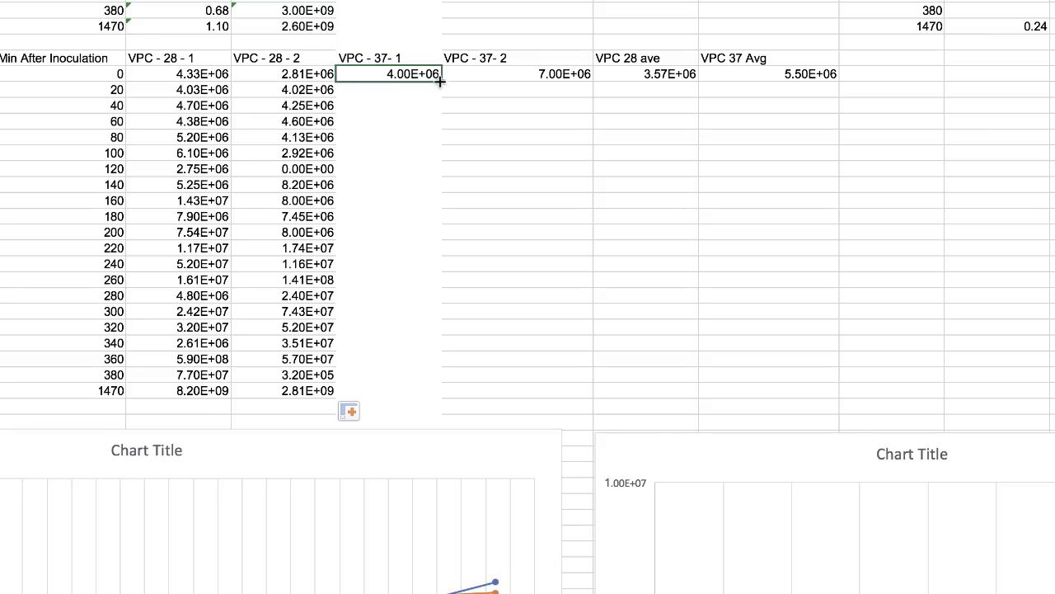
drag(441, 82, 426, 397)
click(569, 77)
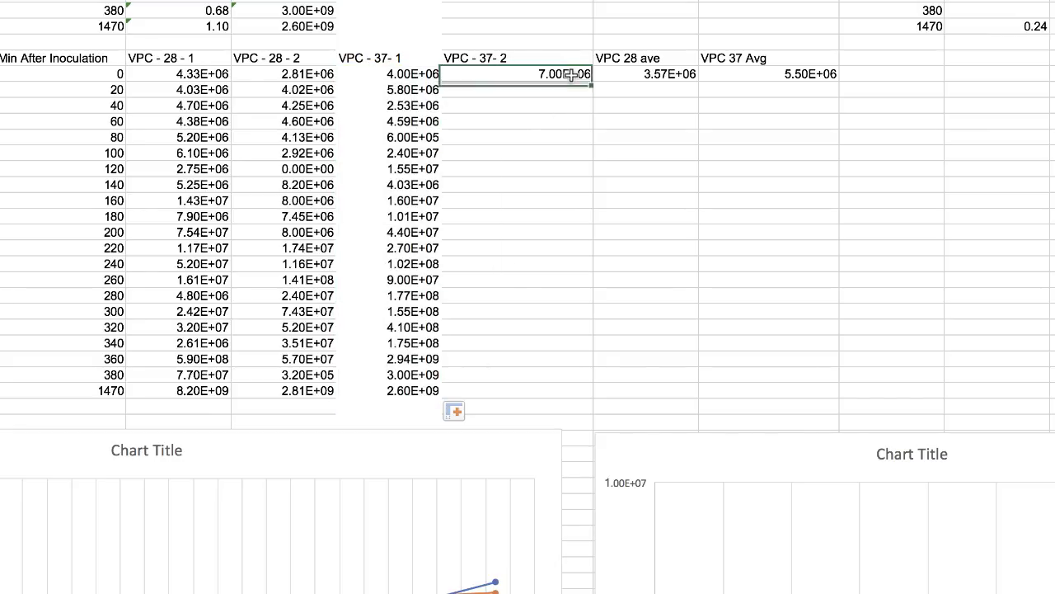
drag(592, 75, 575, 397)
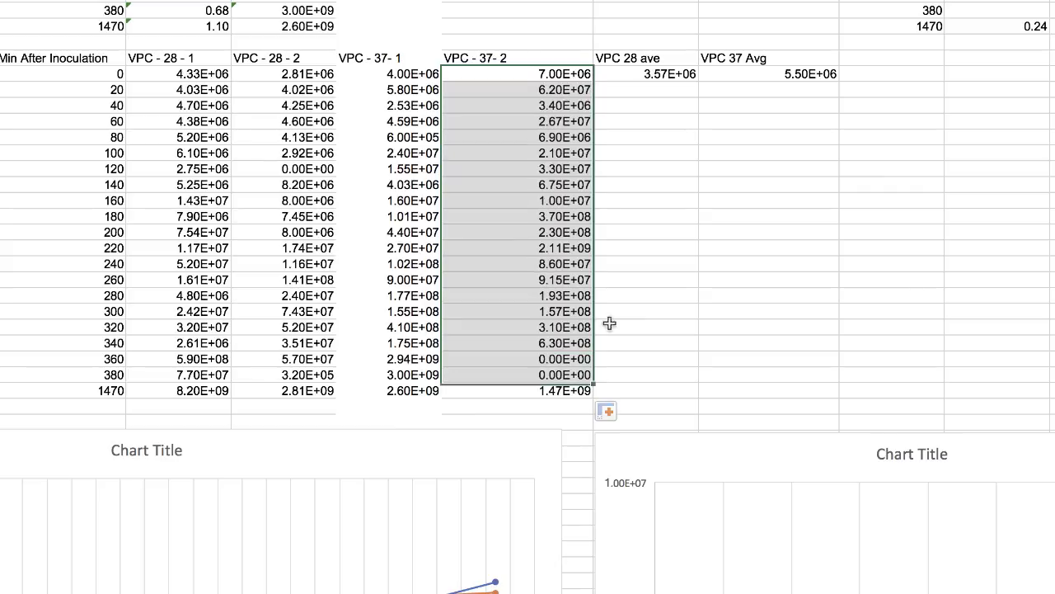
click(696, 77)
double_click(696, 77)
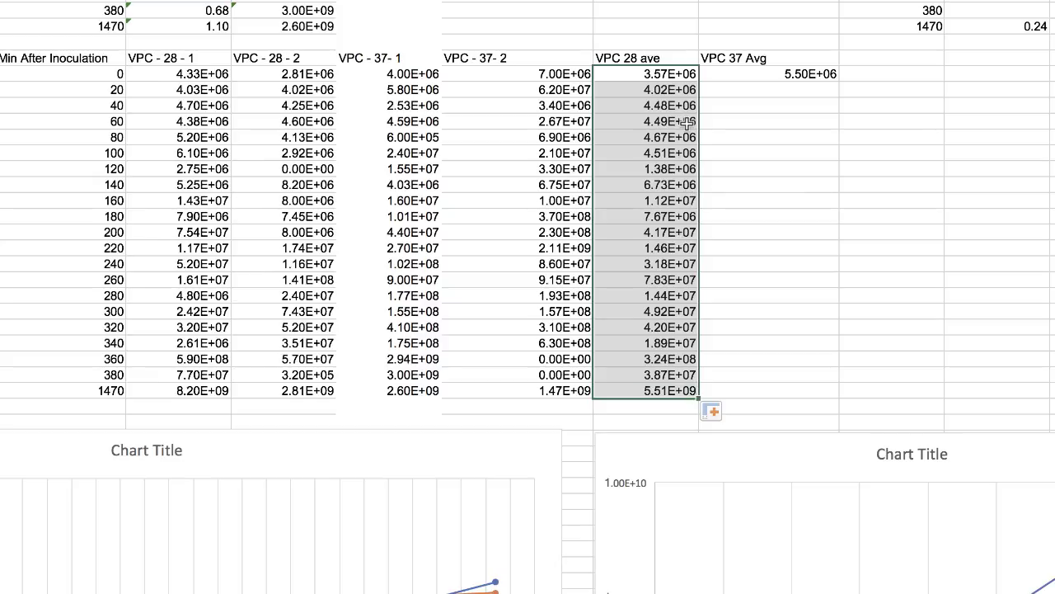
Undo the fill of the VPC 28 ave column and clear its 0-minute cell.
key(ctrl+z)
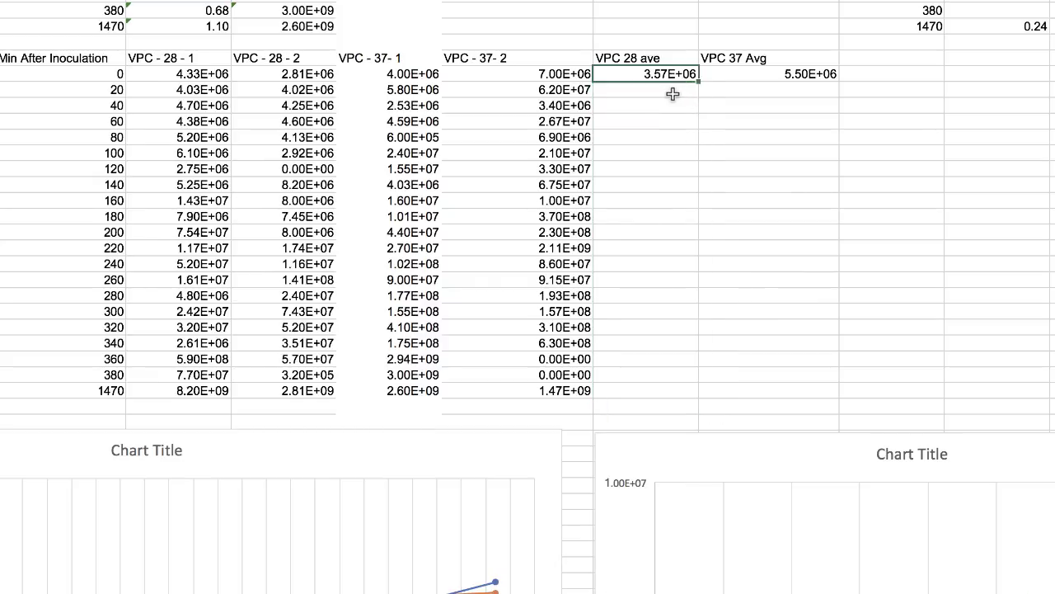
click(673, 92)
click(670, 74)
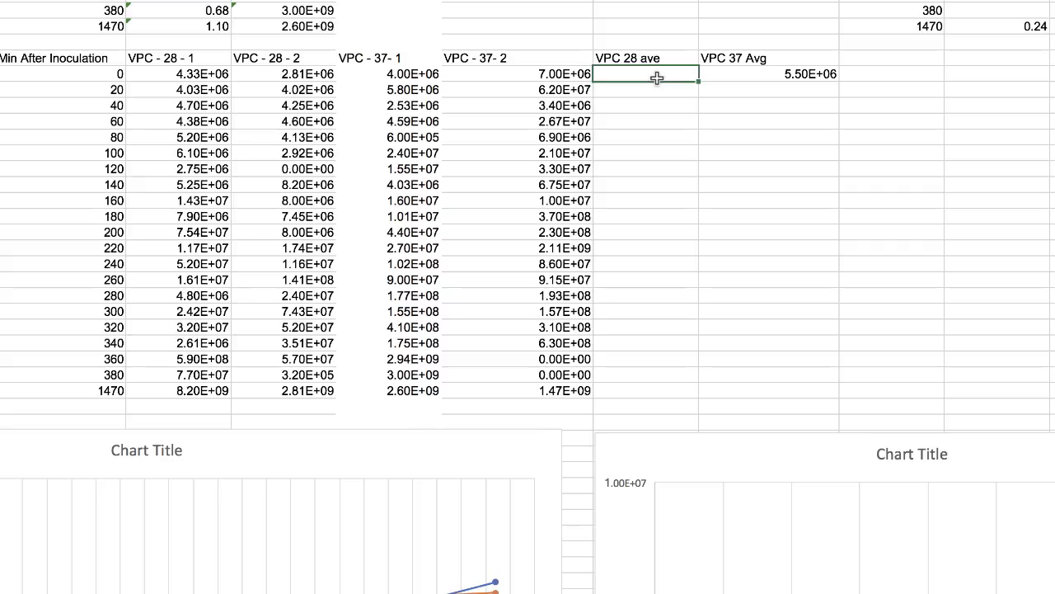
Average S78:T78 in the 0-minute cell of VPC 28 ave and fill the formula down to the 1470-minute row.
text(=aveara)
key(BackSpace)
text(rage()
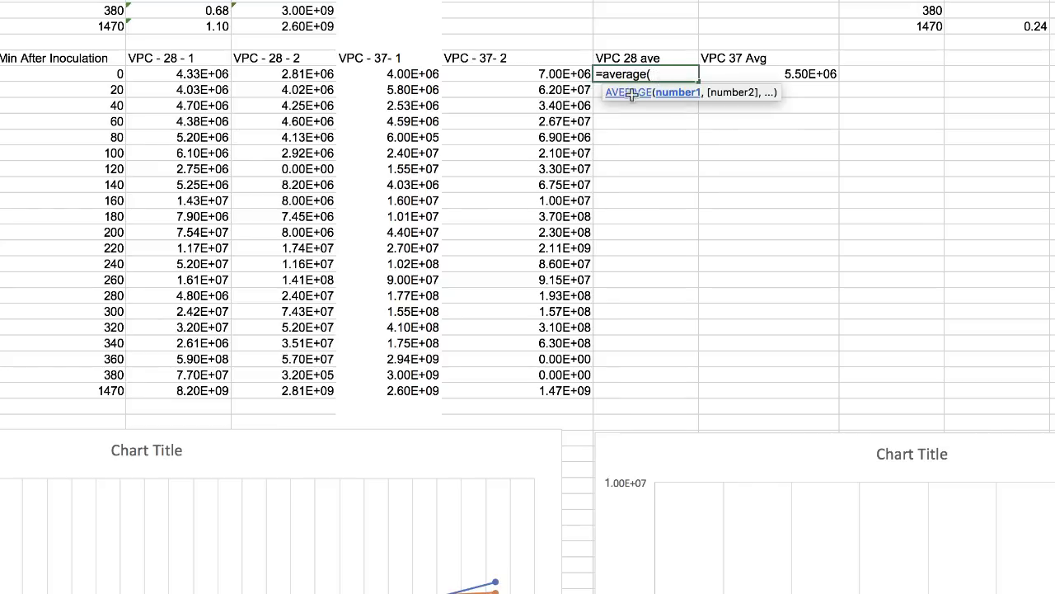
drag(221, 77, 296, 77)
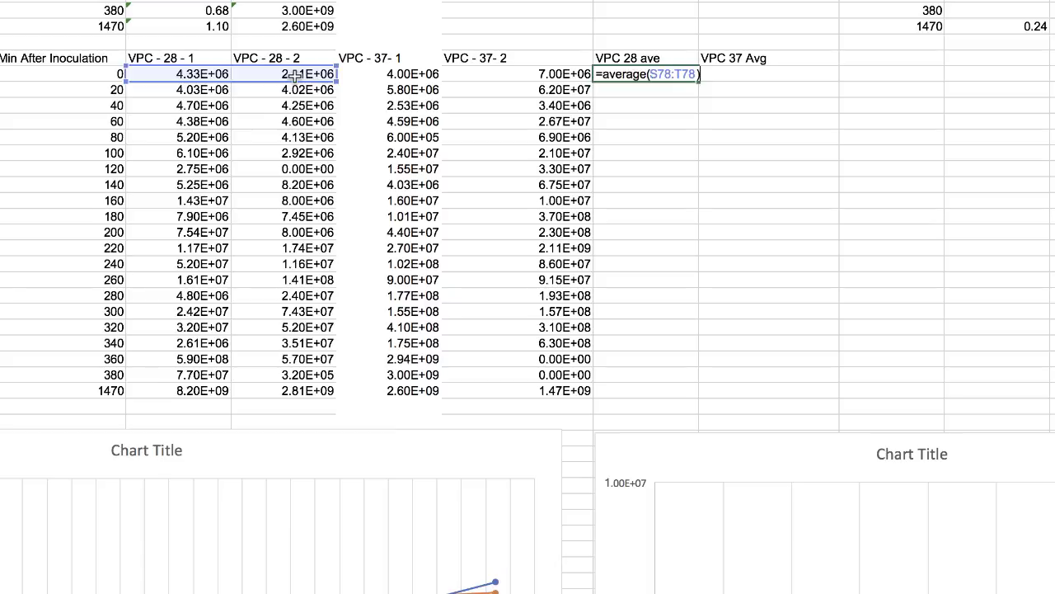
key(Return)
click(688, 73)
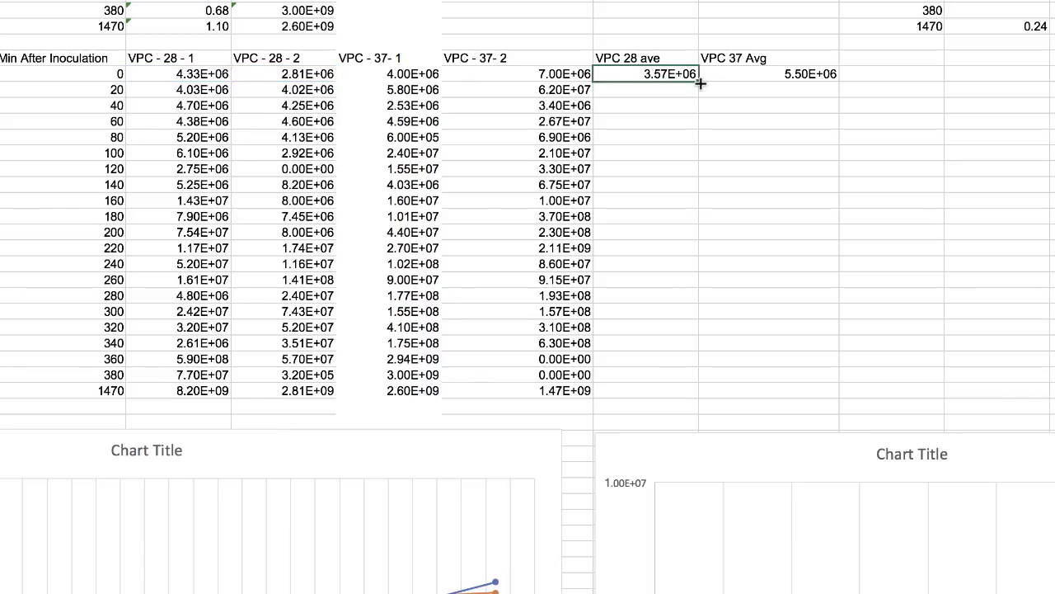
drag(695, 81, 692, 394)
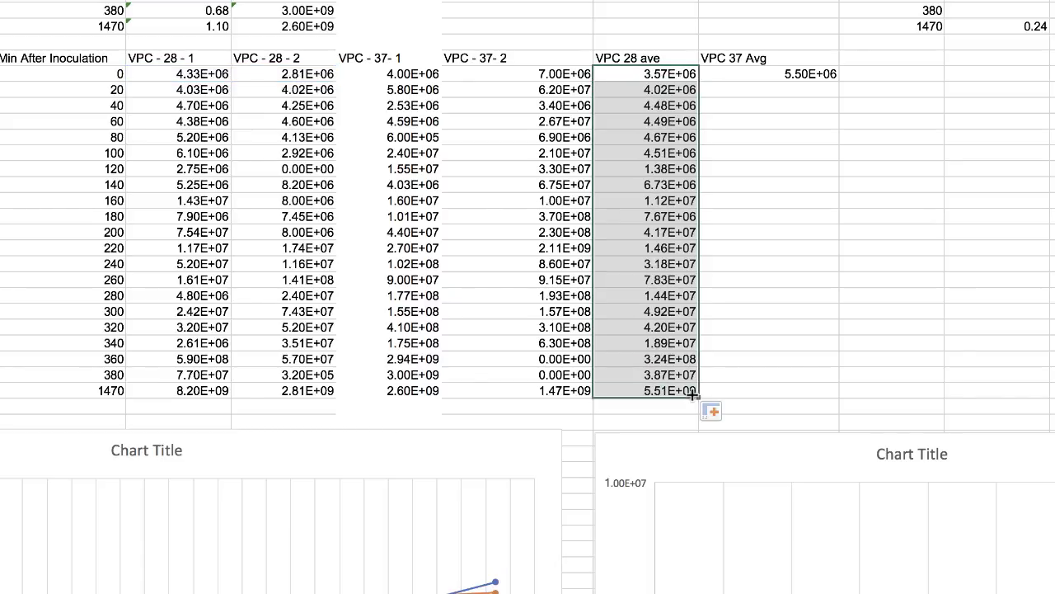
Average the 0-minute VPC - 37- 1 and VPC - 37- 2 values under VPC 37 Avg and fill the formula down to 1470 minutes.
click(820, 75)
text(=a)
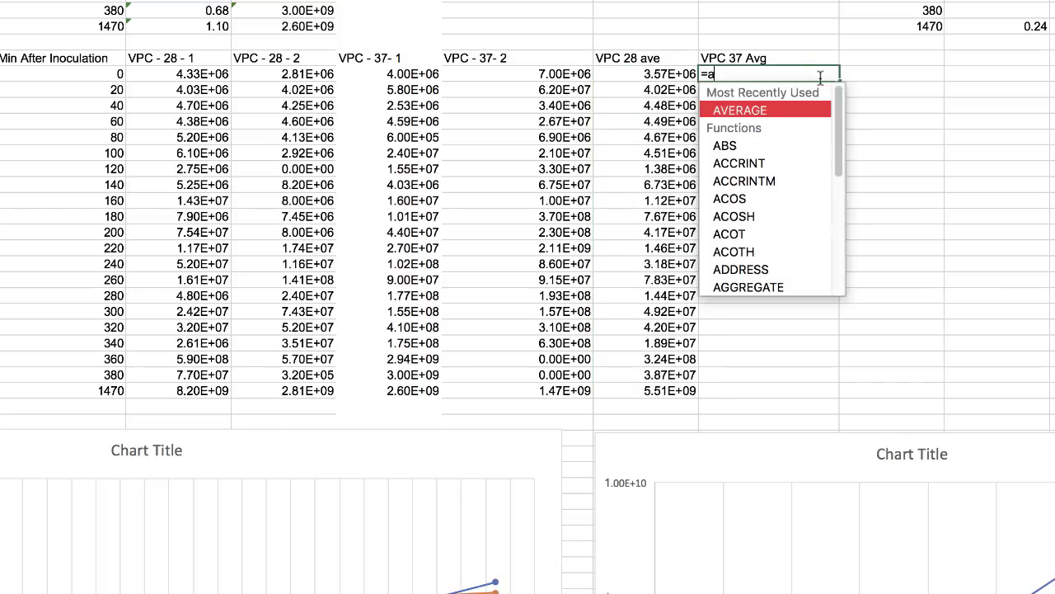
text(verage()
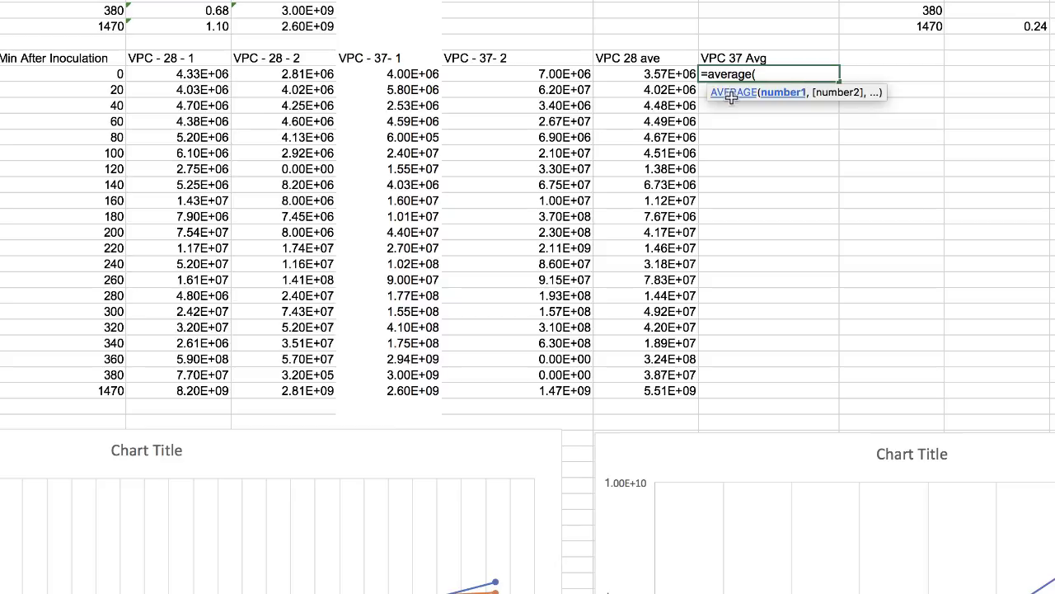
drag(412, 75, 518, 74)
text())
key(Return)
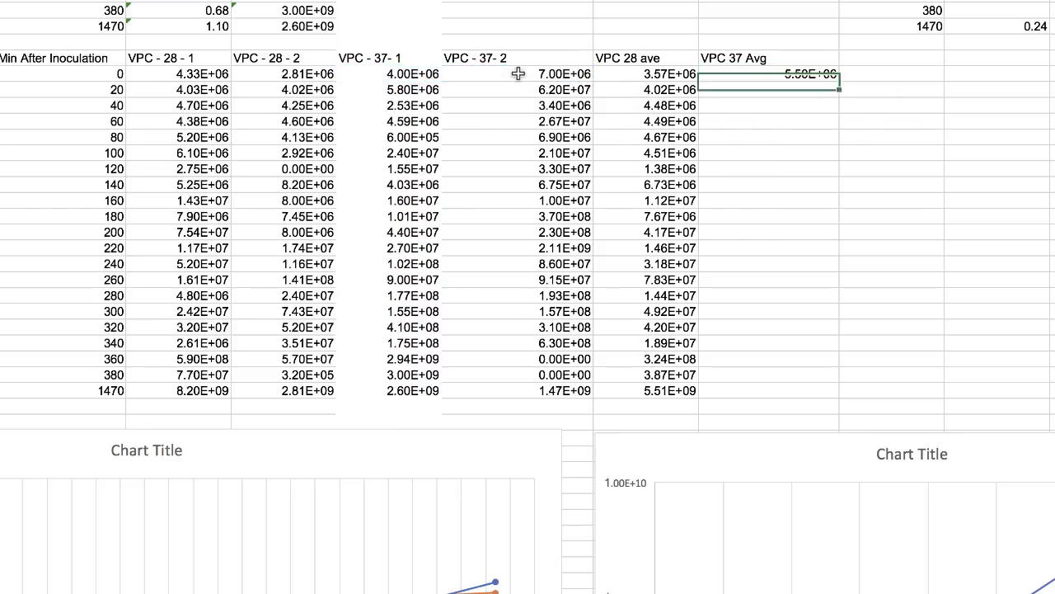
click(833, 75)
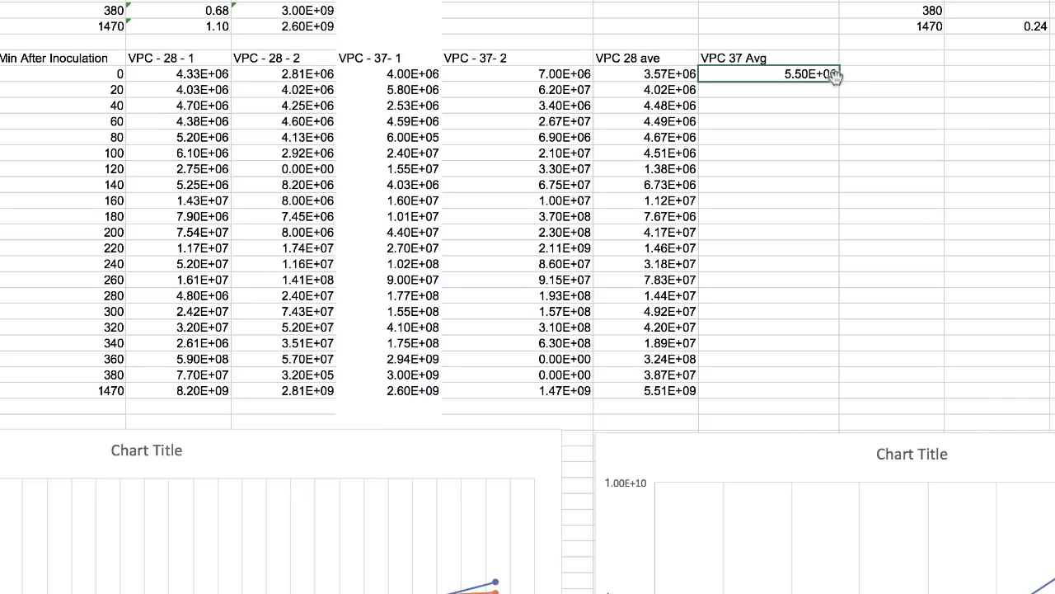
drag(836, 80, 840, 395)
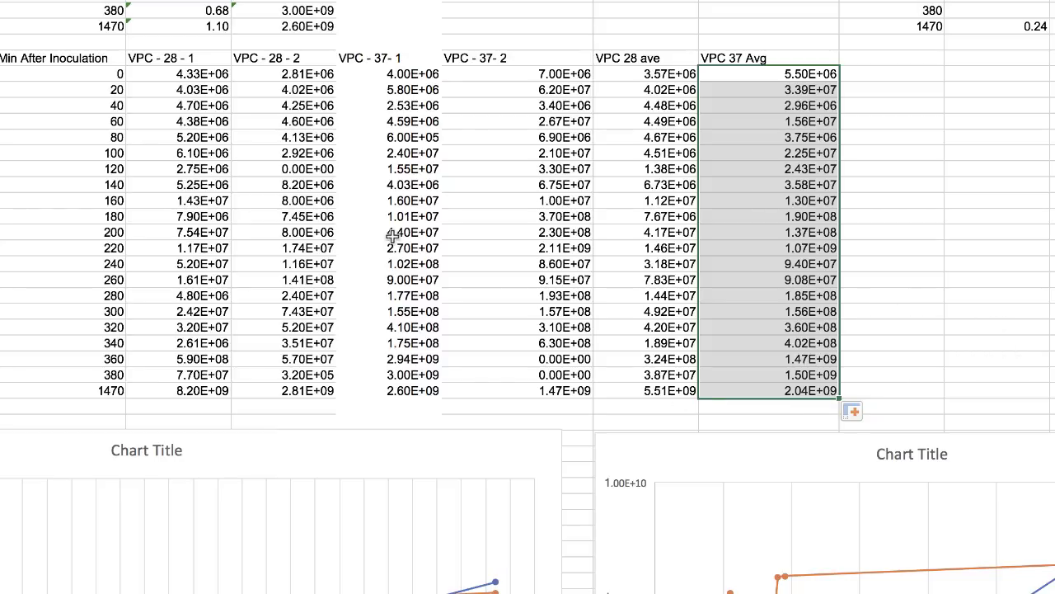
Rename the combined VPC table's Min After Inoculation header to "Time (min)".
click(86, 60)
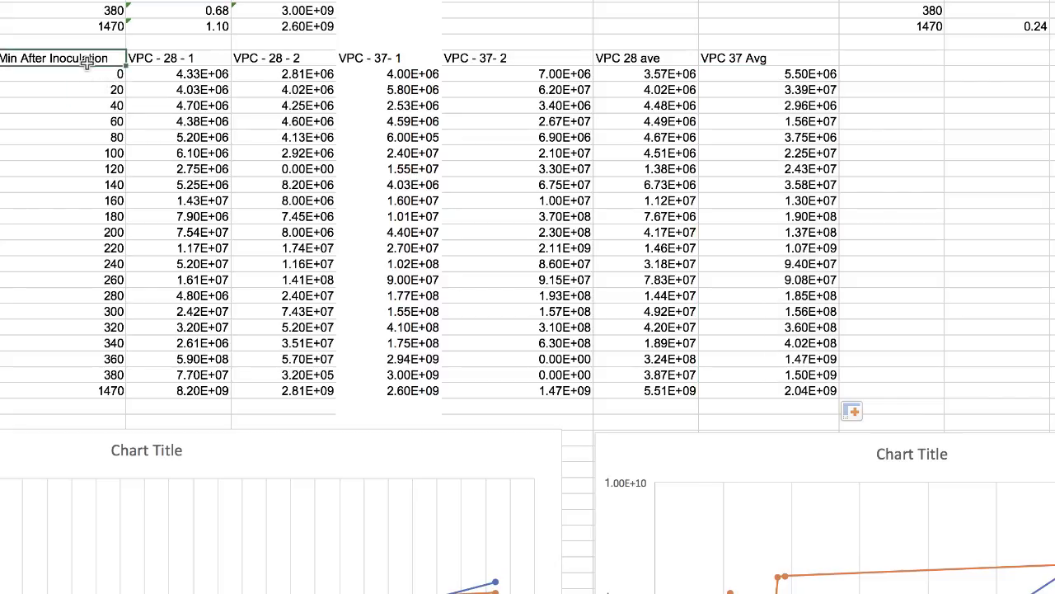
drag(86, 64, 82, 393)
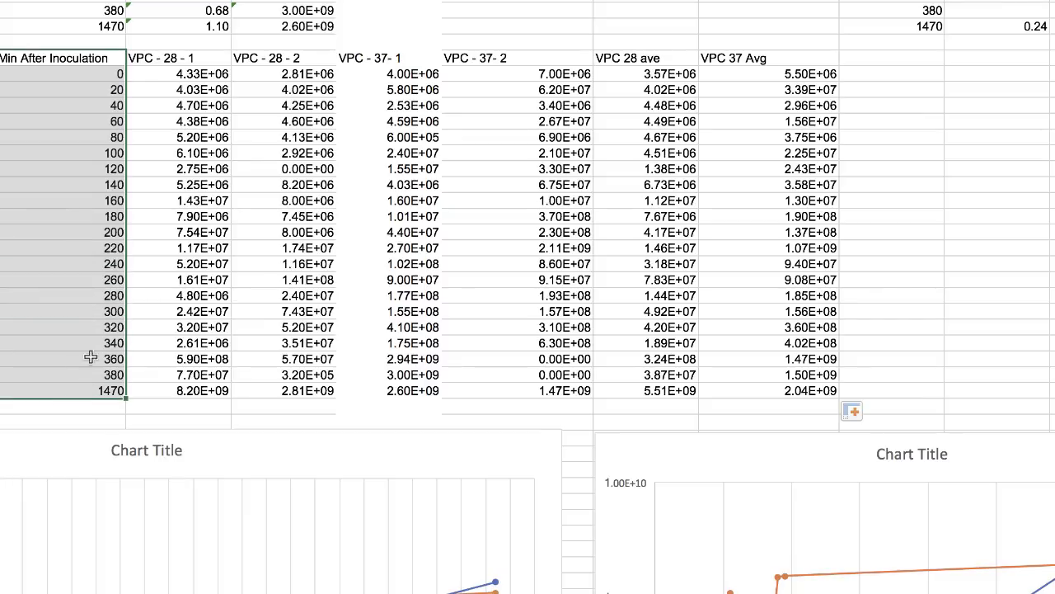
click(93, 58)
text(T)
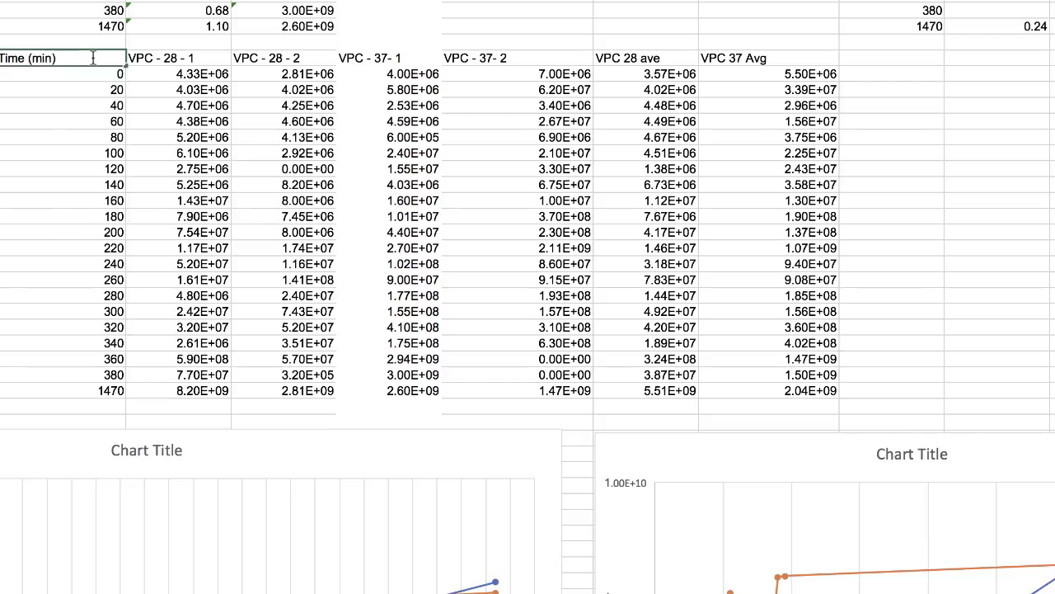
text(ime (min))
key(Return)
Select the Time (min), VPC 28 ave and VPC 37 Avg columns together, from their headers to the 1470-minute row.
click(93, 57)
drag(83, 59, 496, 394)
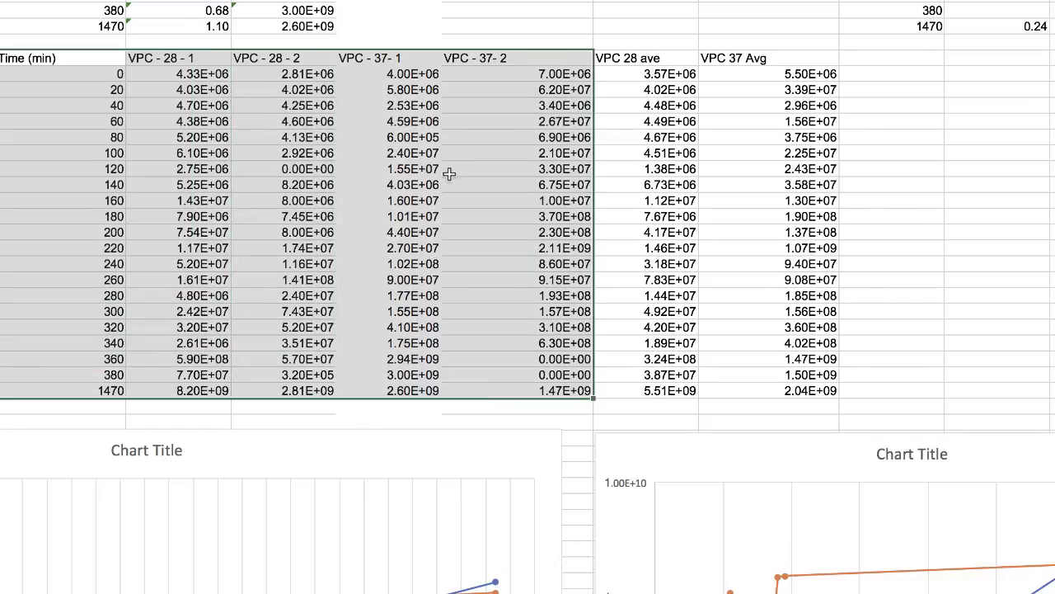
click(73, 58)
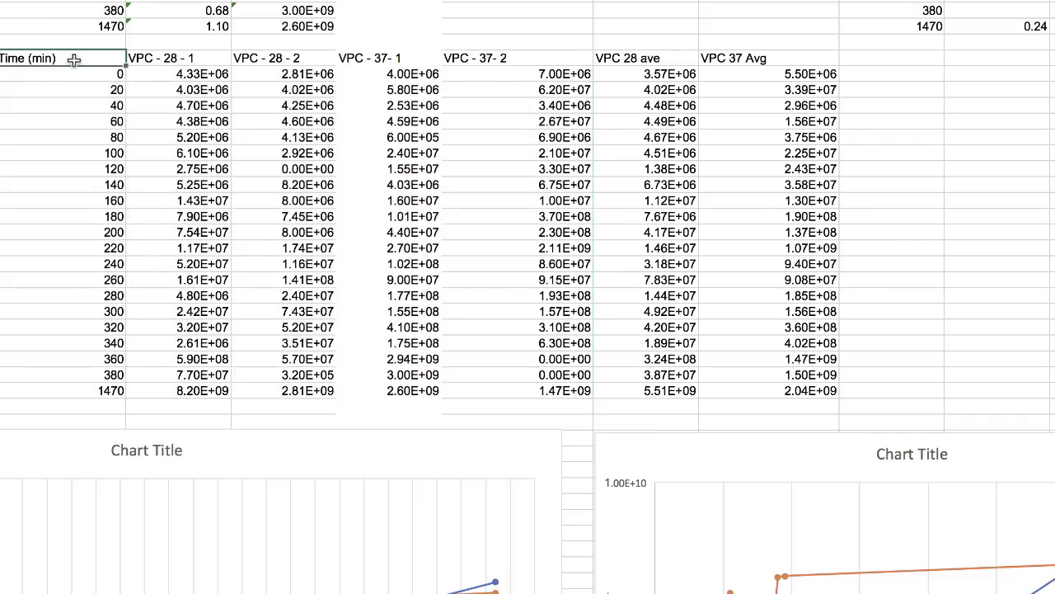
drag(73, 59, 84, 390)
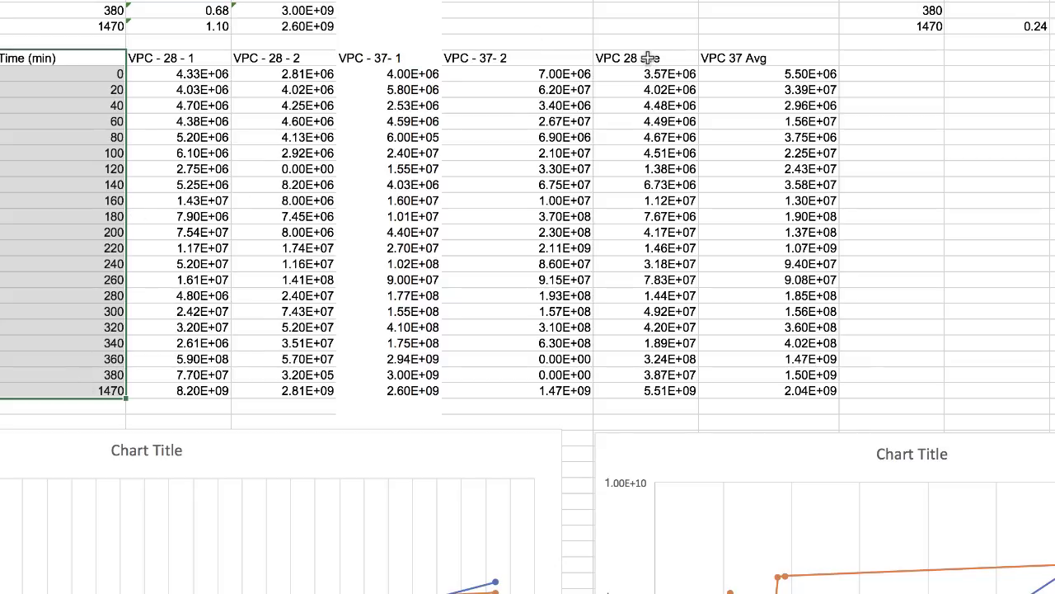
drag(650, 57, 664, 392)
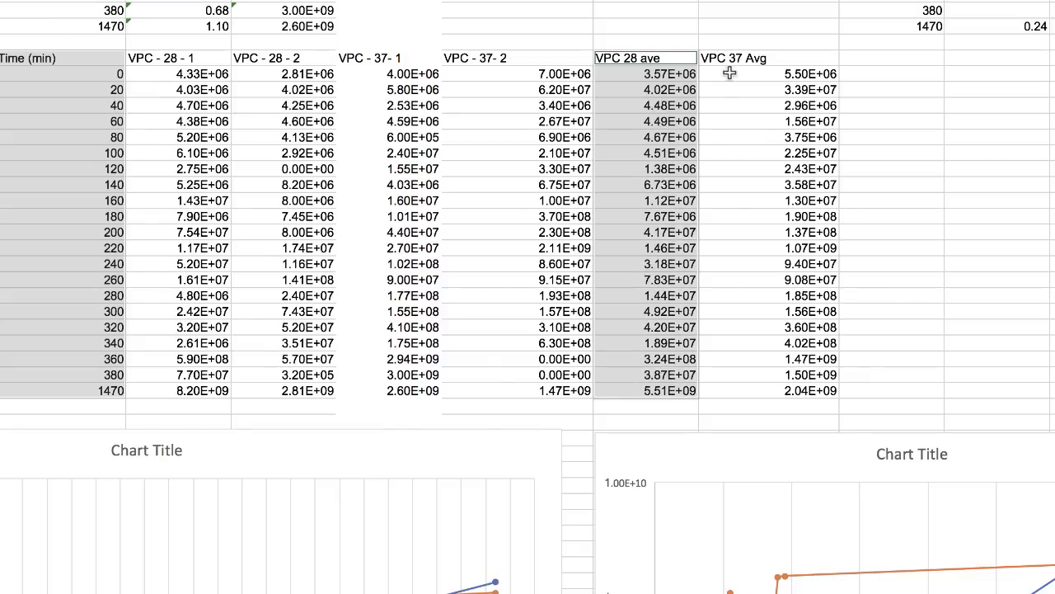
drag(750, 57, 771, 390)
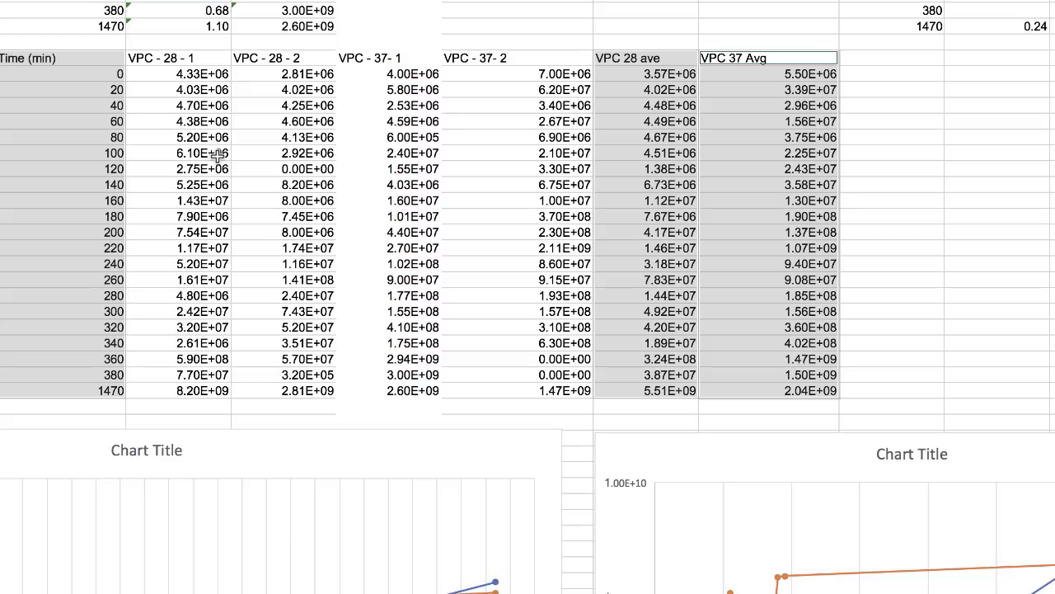
Delete the existing VPC average chart below the VPC 28 ave and VPC 37 Avg columns.
scroll(820, 170, down, 10)
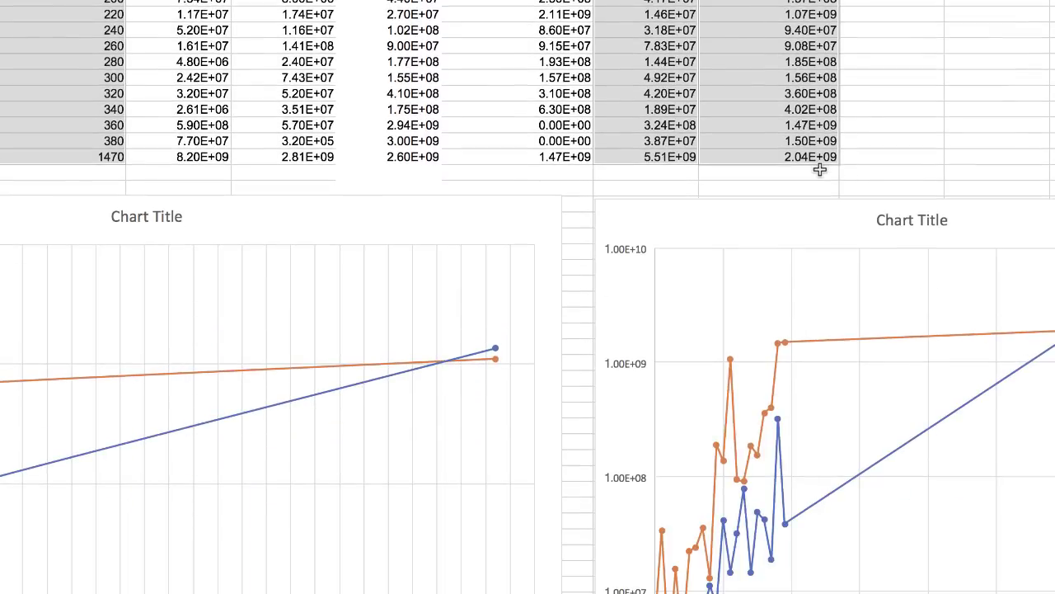
click(780, 210)
key(Delete)
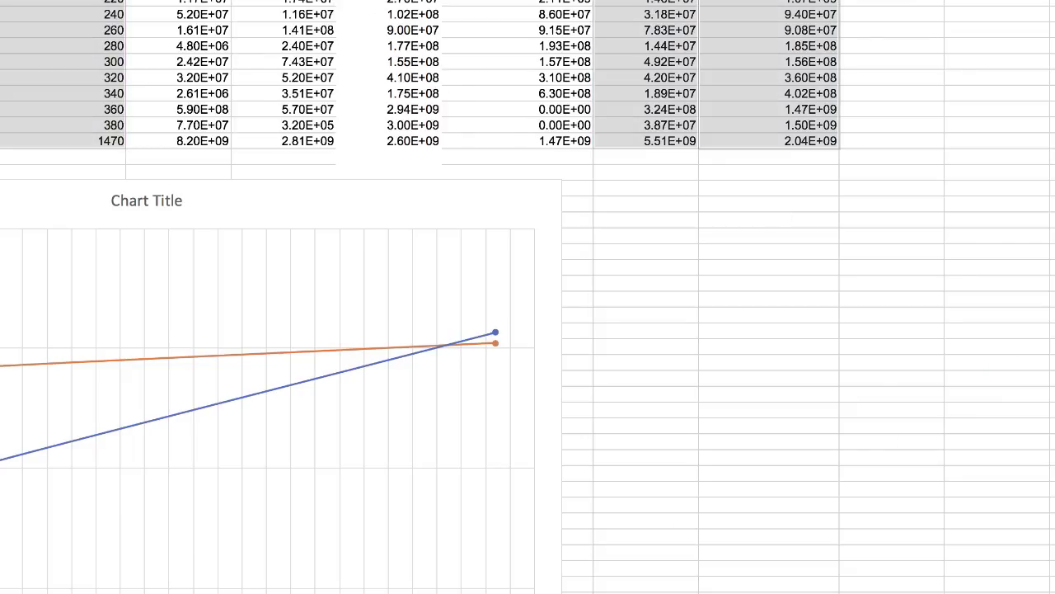
Insert an X Y (Scatter) chart of VPC 28 ave and VPC 37 Avg against Time (min).
scroll(527, 330, up, 10)
click(284, 12)
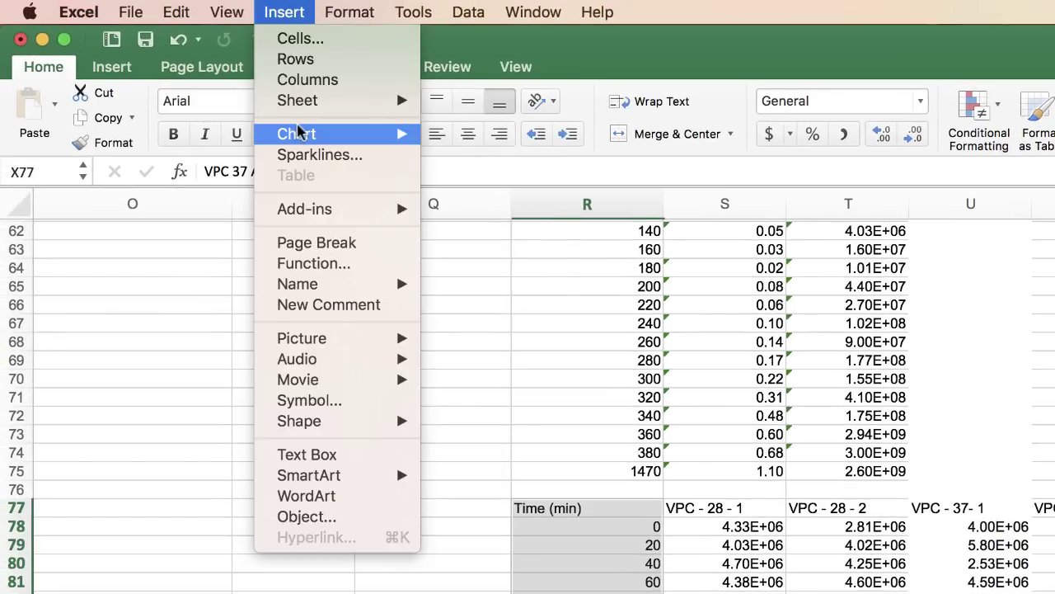
mouse_move(302, 135)
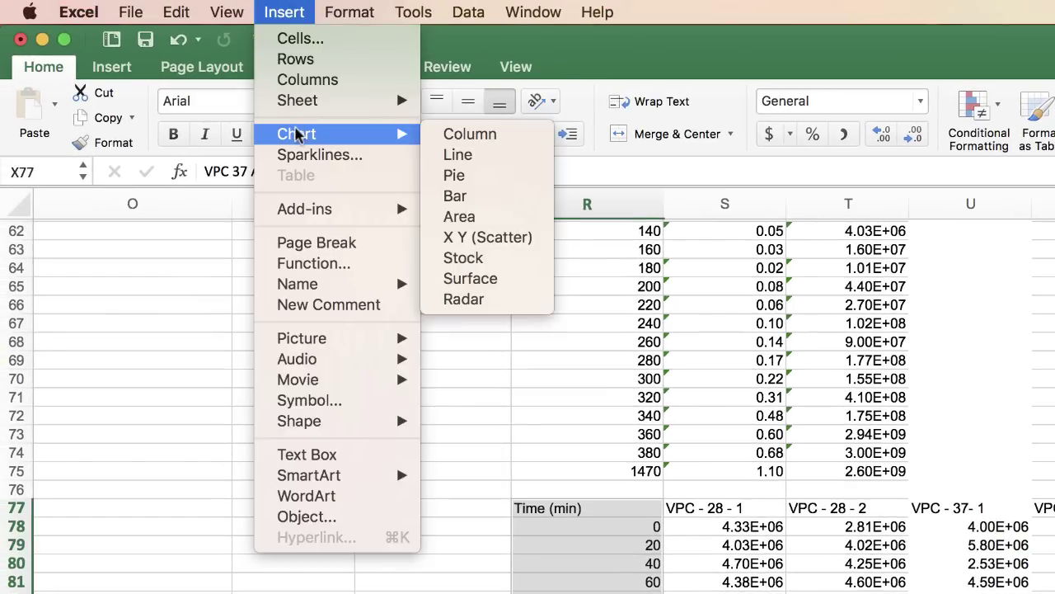
click(490, 238)
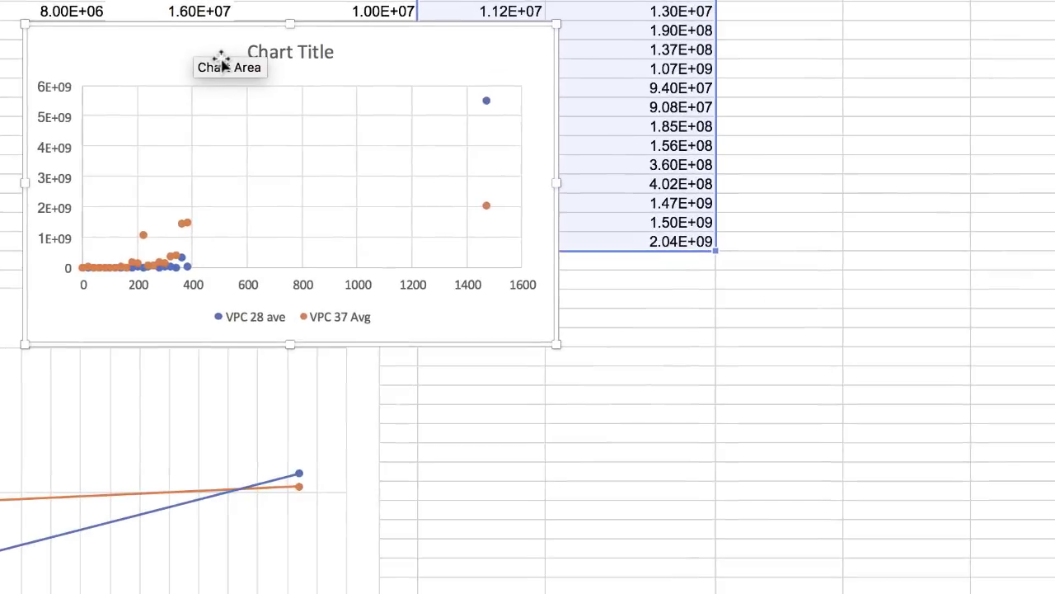
Move the new scatter chart below the average columns, beside the A600 chart, and enlarge it.
drag(197, 35, 452, 181)
drag(429, 144, 395, 142)
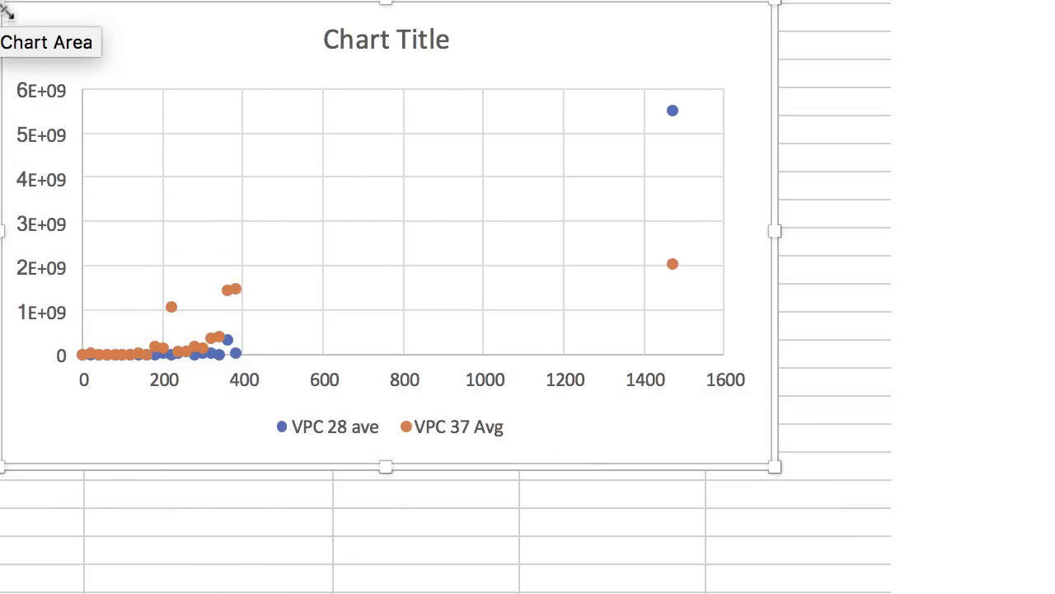
drag(4, 4, 0, 0)
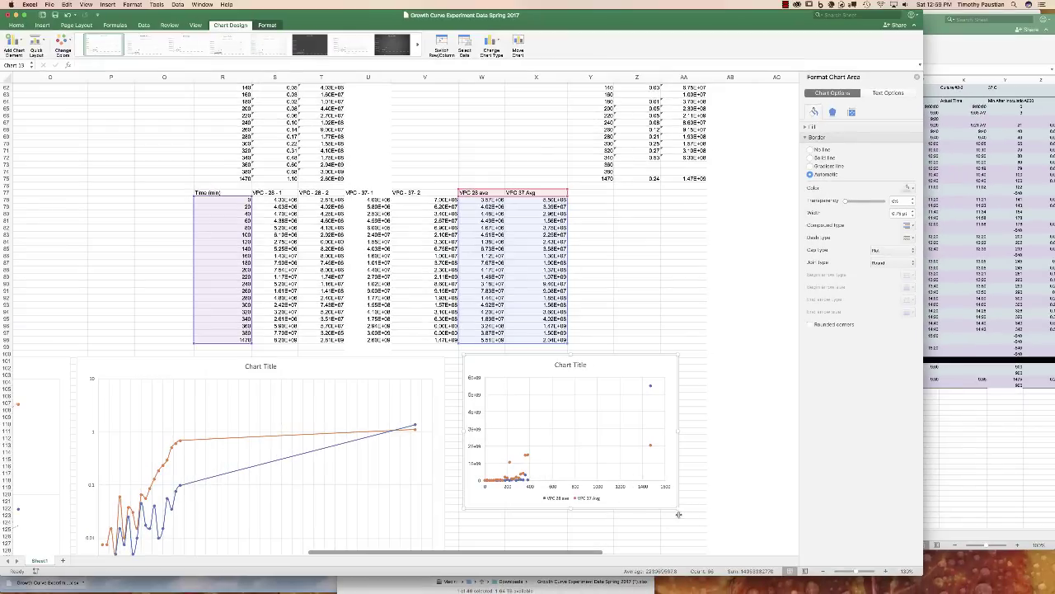
drag(679, 509, 774, 549)
Set the scatter chart's title to "Growth Curve Nice Title".
scroll(685, 495, down, 5)
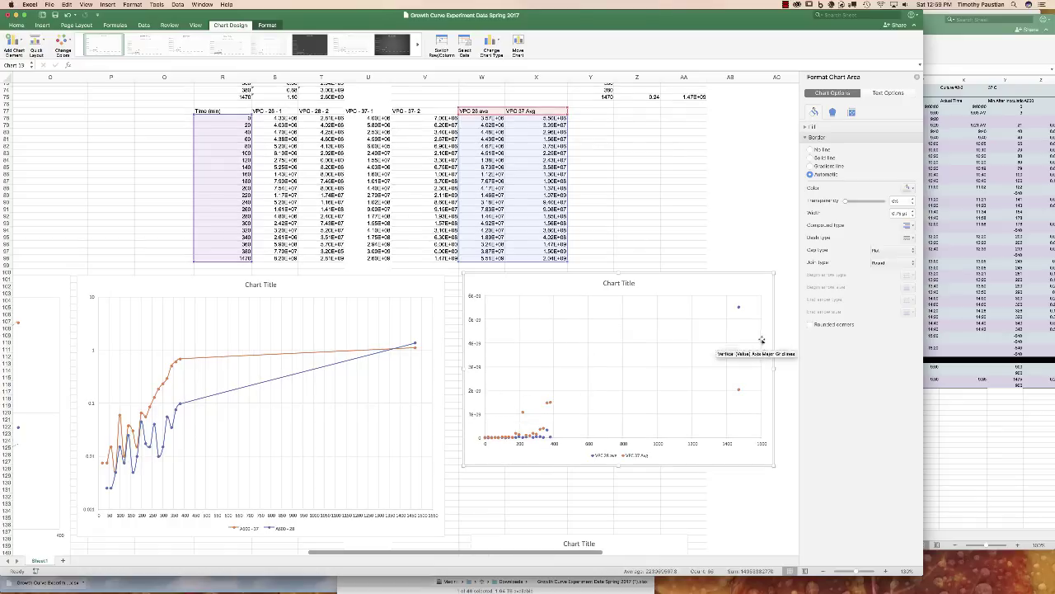
mouse_move(739, 309)
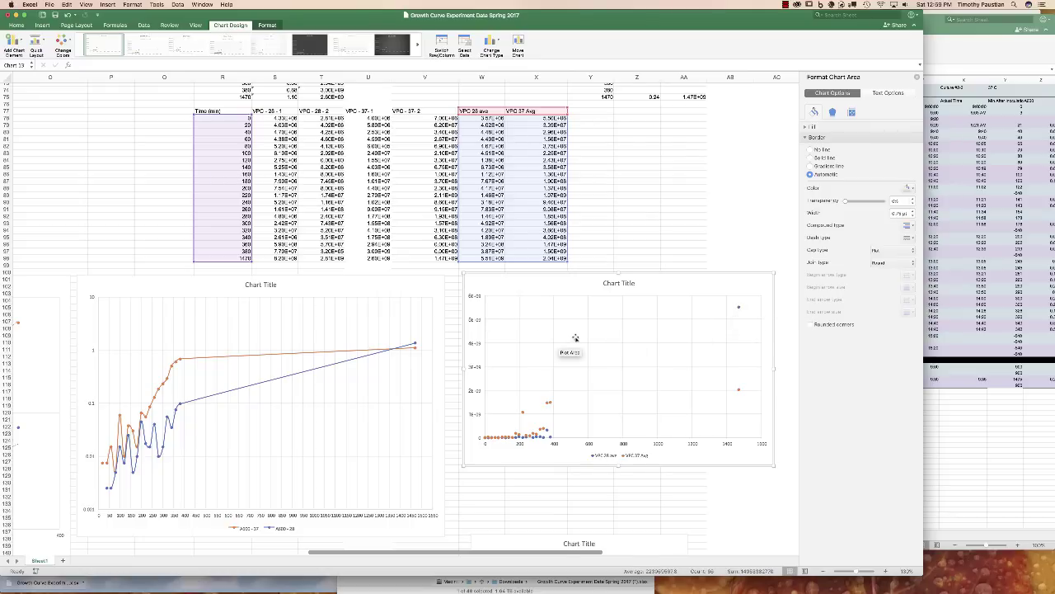
click(612, 283)
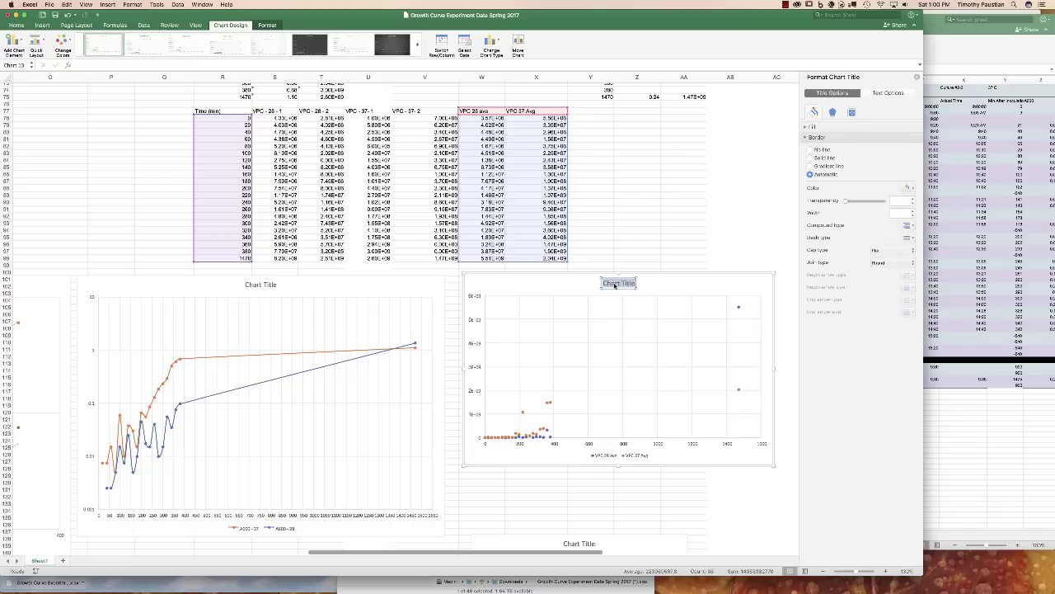
text(Growth Curve Nice)
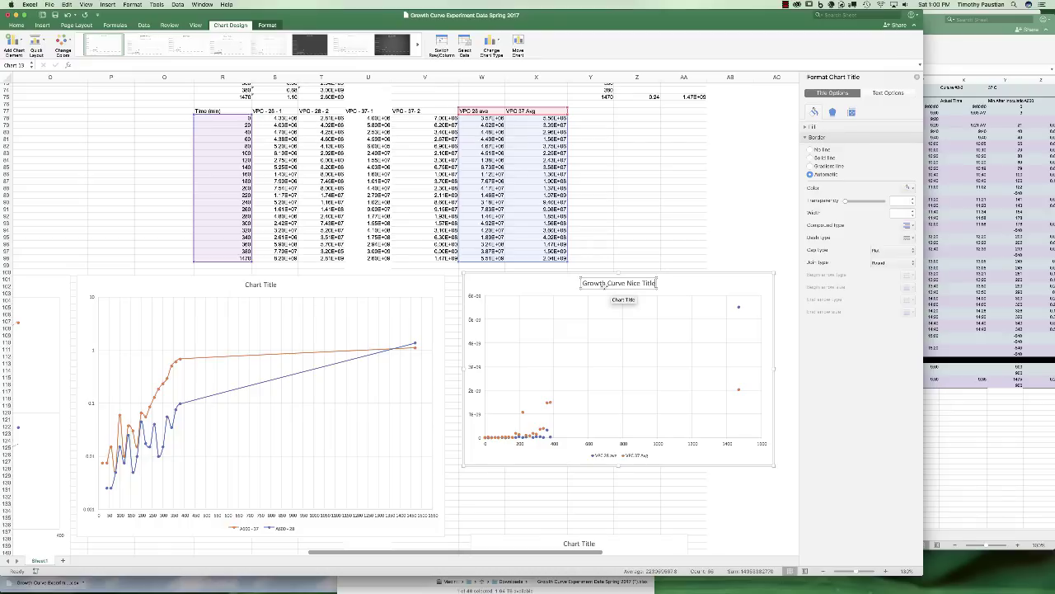
click(614, 299)
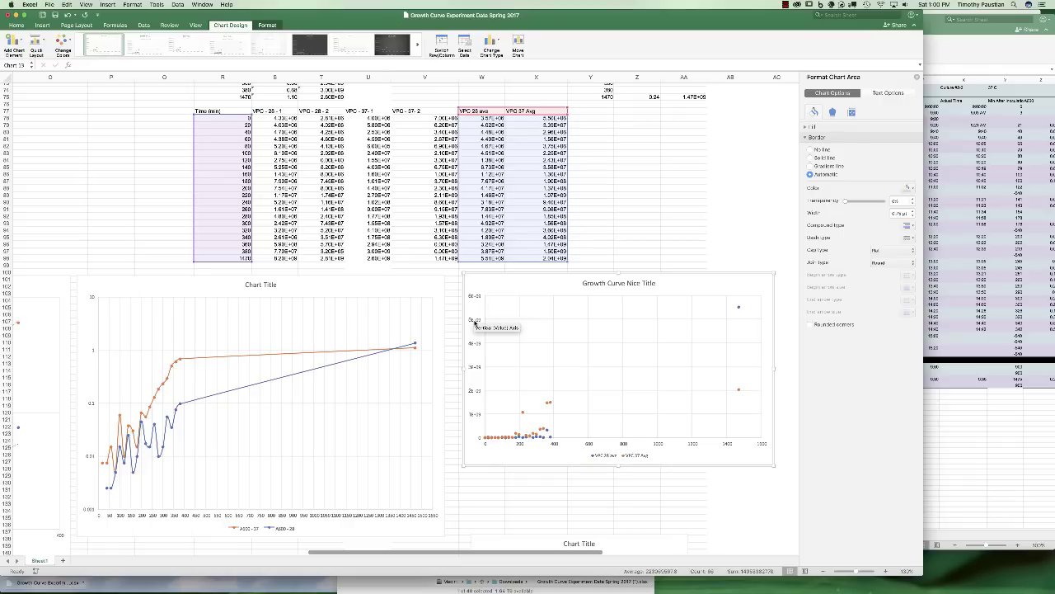
Switch the scatter chart's vertical axis to a logarithmic scale with base 10.
click(475, 323)
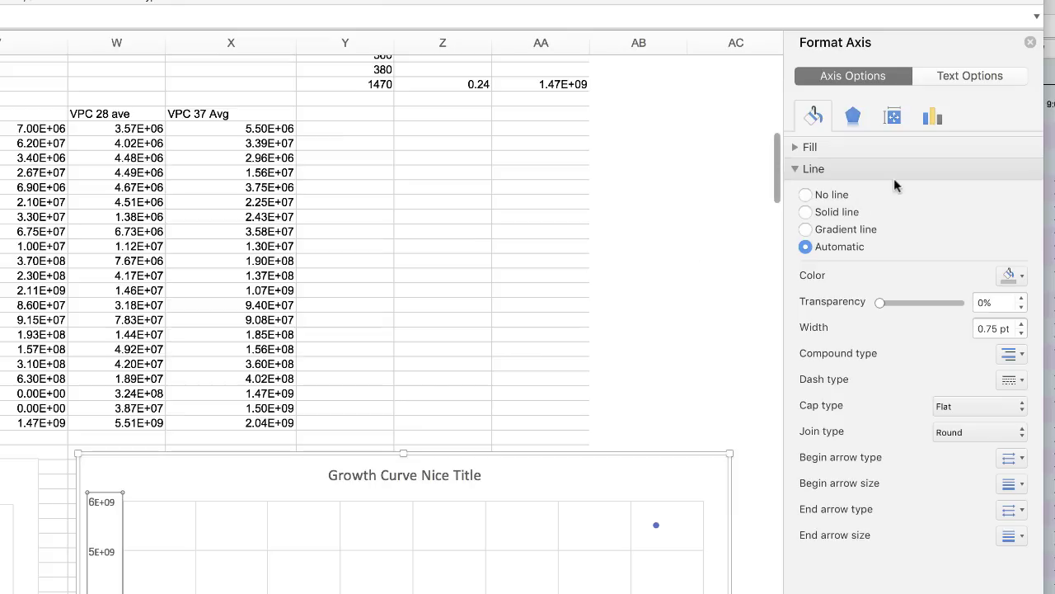
click(934, 119)
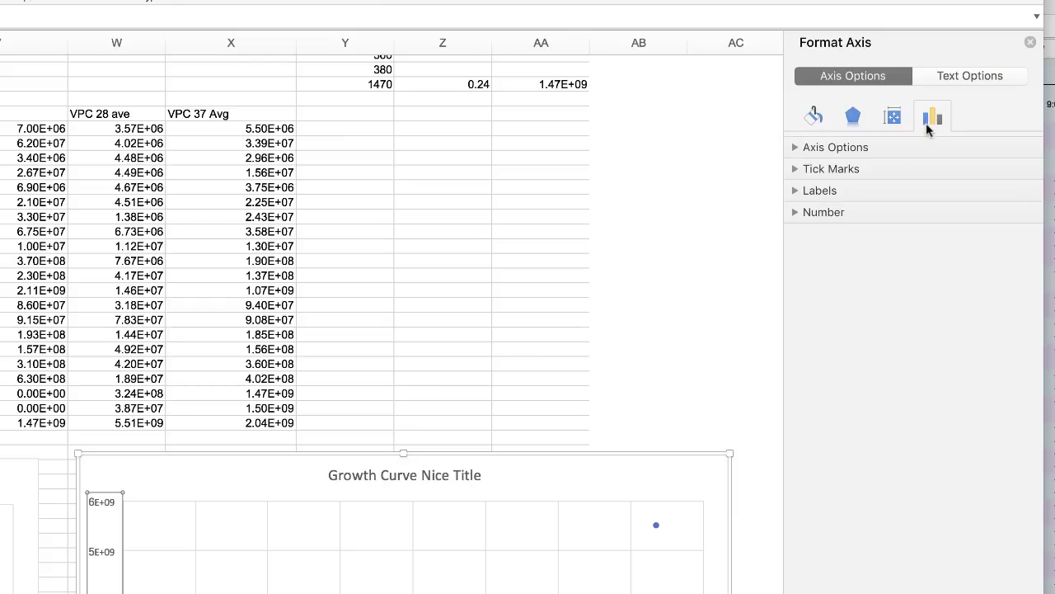
click(796, 148)
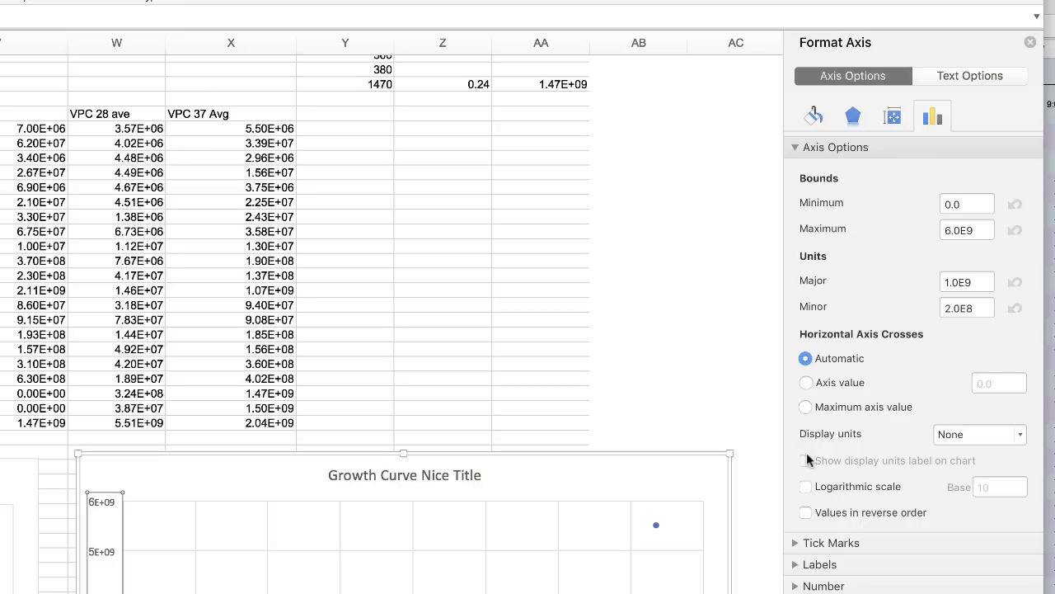
click(806, 488)
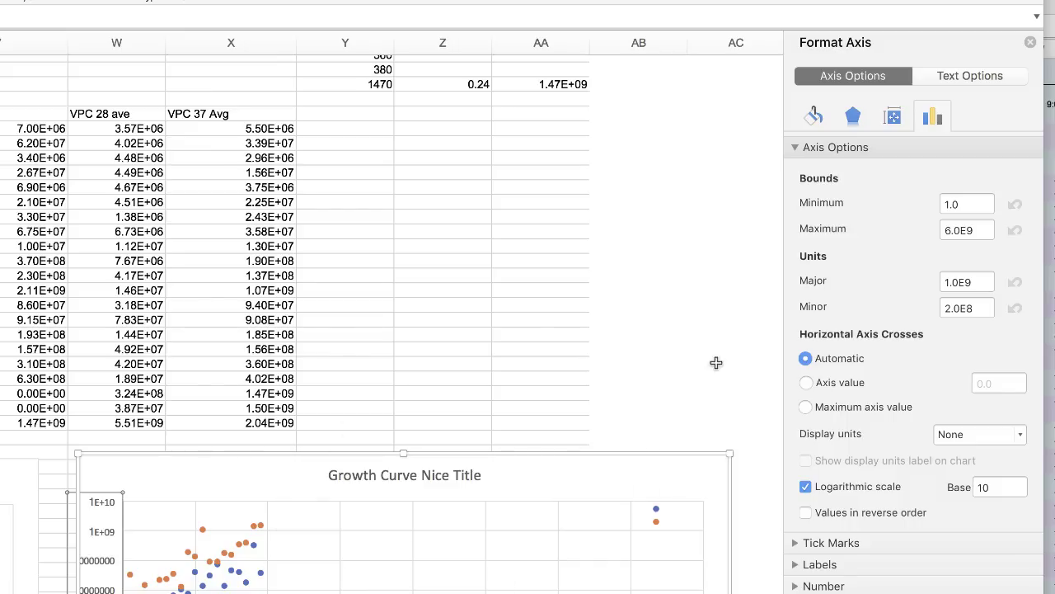
Set the minimum bound of the scatter chart's vertical axis to 1e6.
click(965, 230)
click(965, 205)
drag(966, 205, 905, 199)
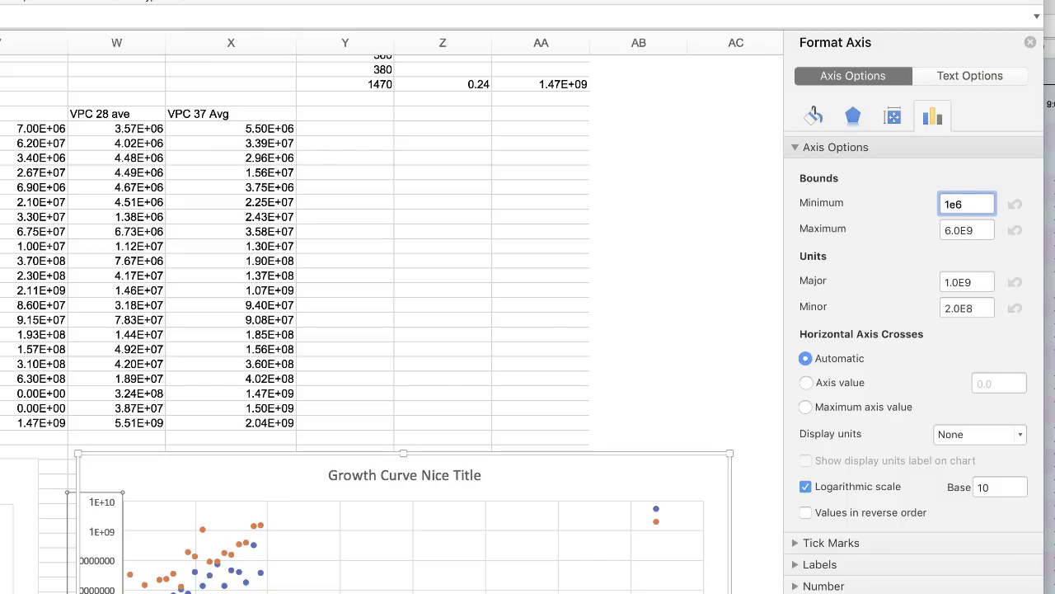
text(1e6)
key(Tab)
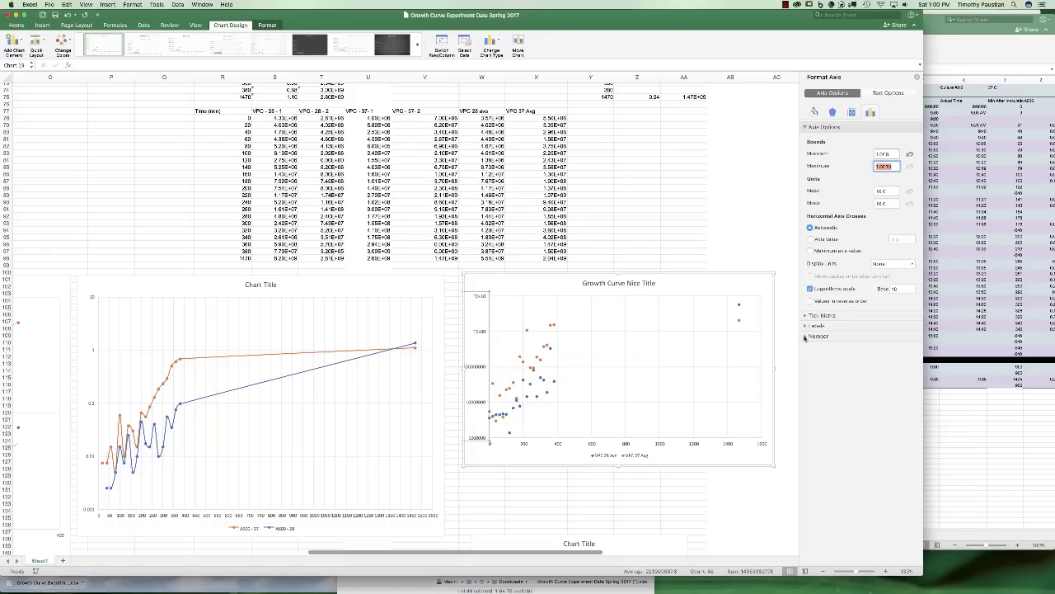
Format the vertical axis numbers as Scientific with 2 decimal places, and try the format code 0.0E+0.
click(804, 336)
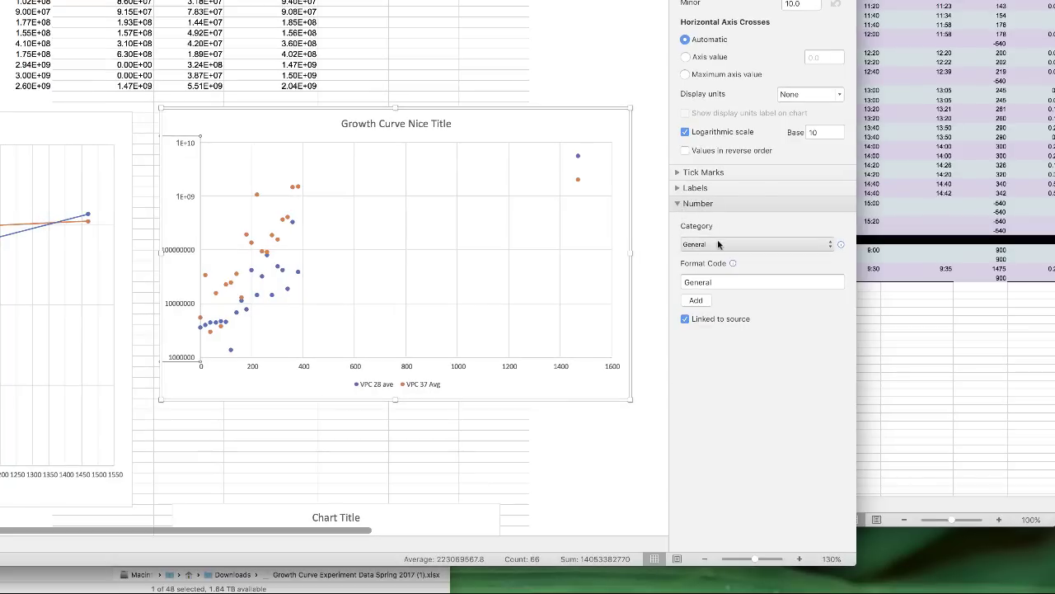
click(719, 243)
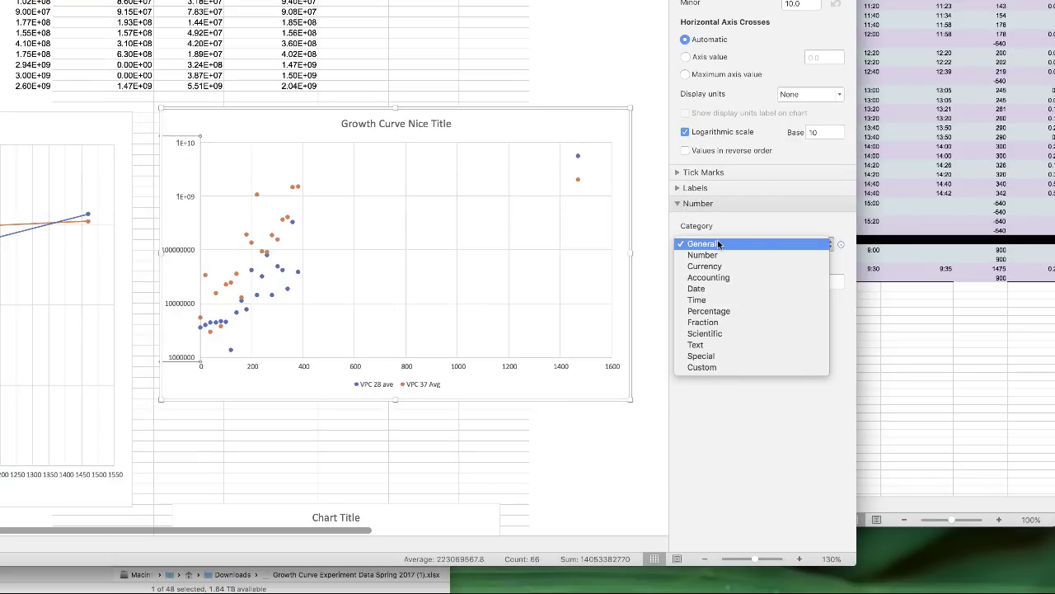
click(716, 332)
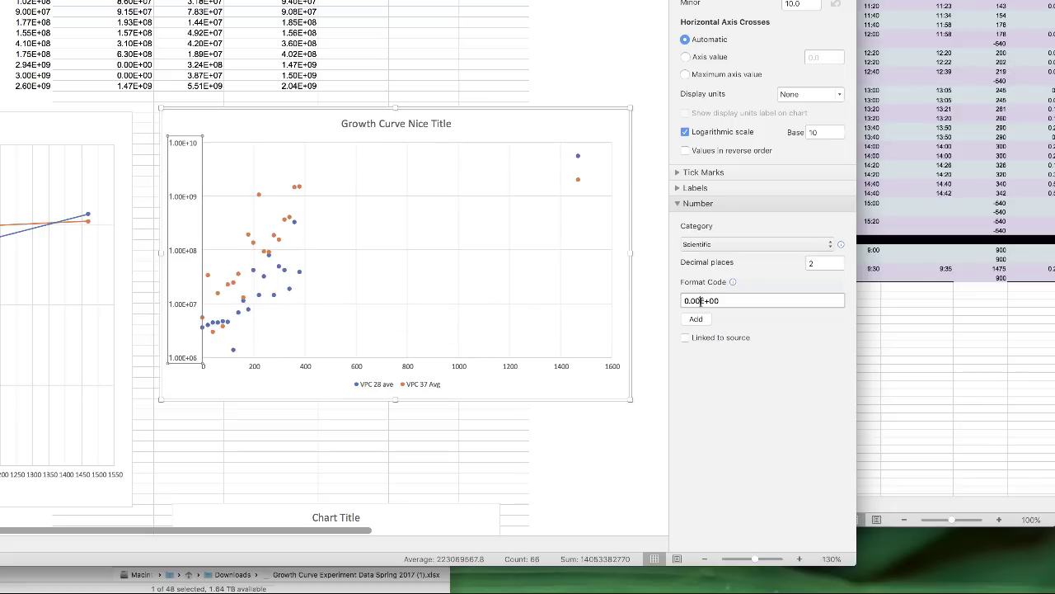
click(702, 300)
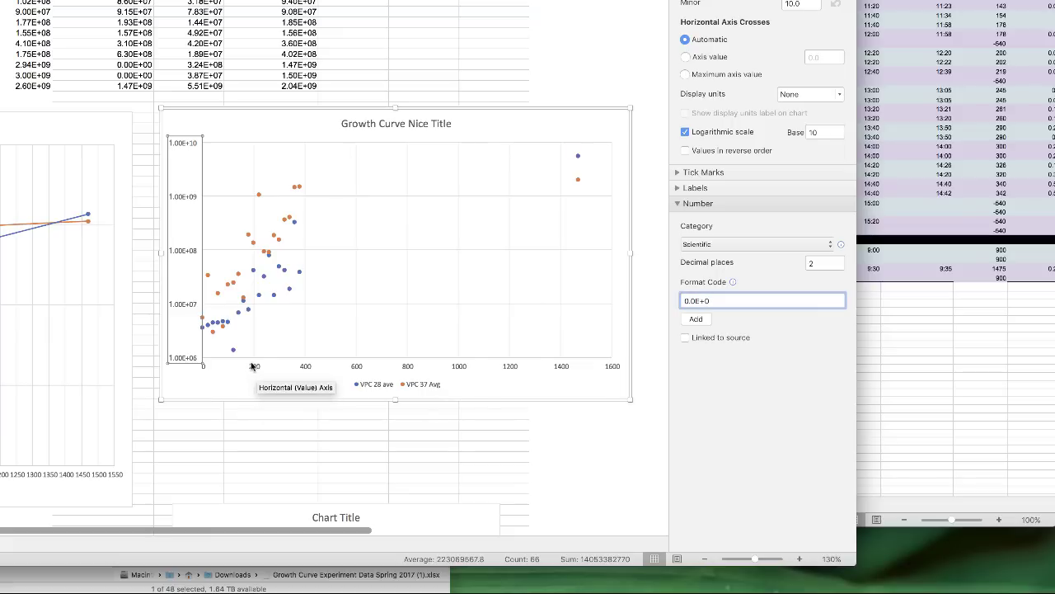
key(super+z)
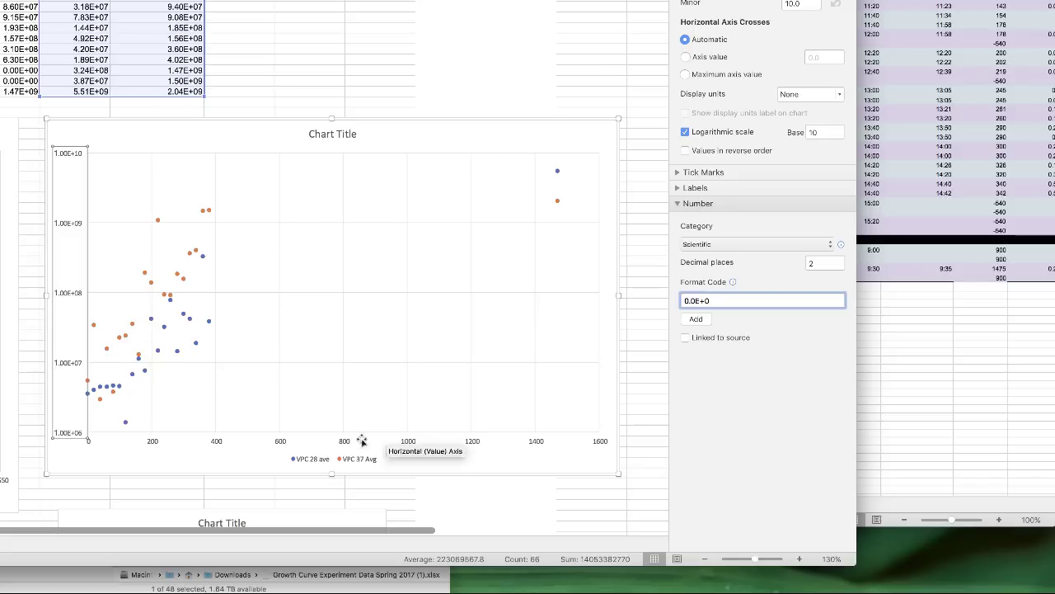
Space the horizontal axis labels every 100 minutes and set its minor unit to 20.
click(284, 443)
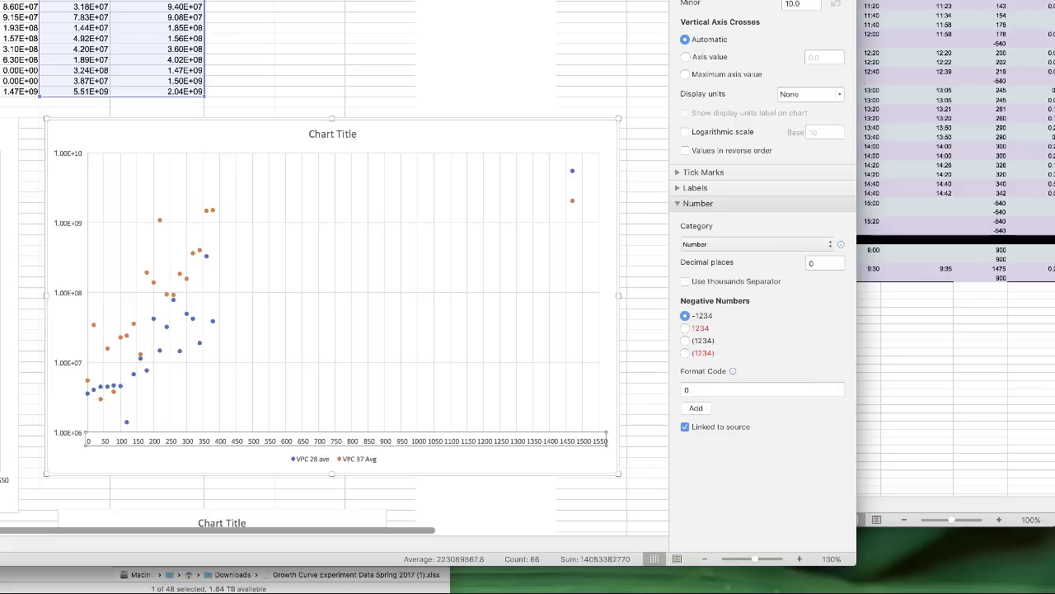
text(20)
key(Return)
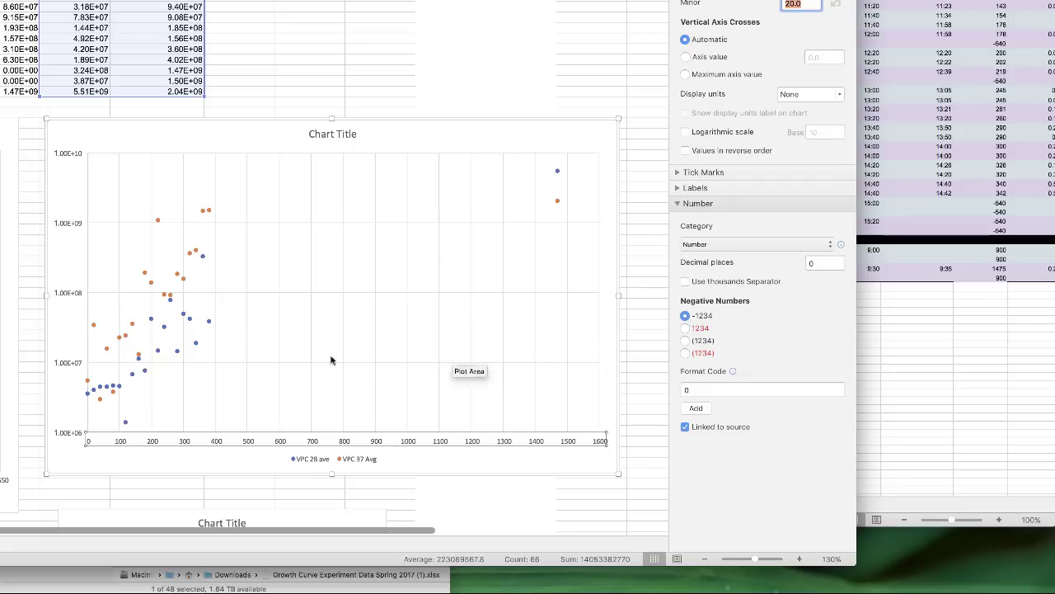
Title the chart "Nice Title" and change its type to Scatter with Straight Lines and Markers.
click(144, 274)
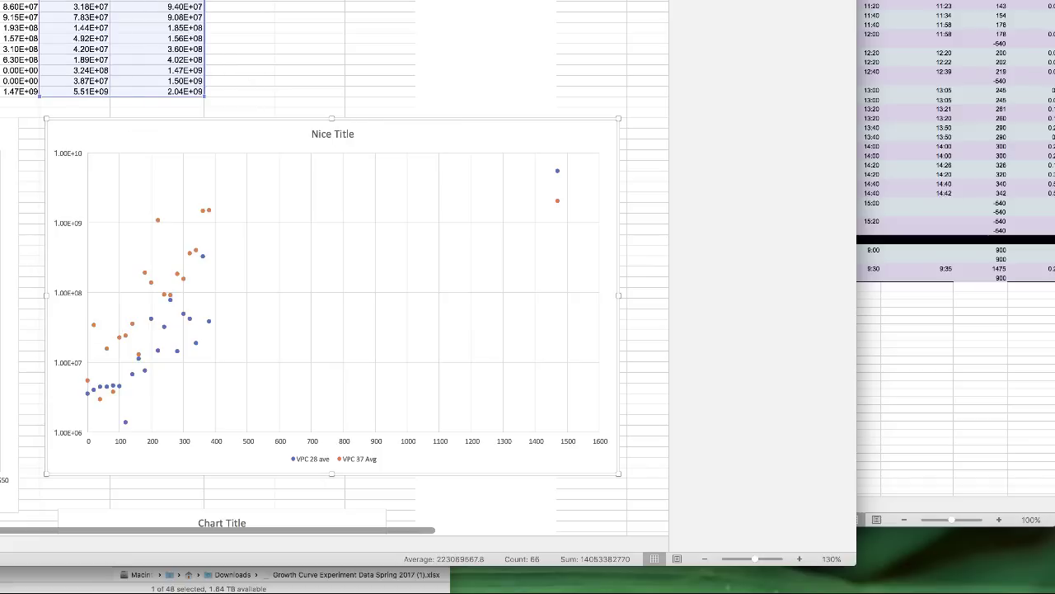
click(233, 19)
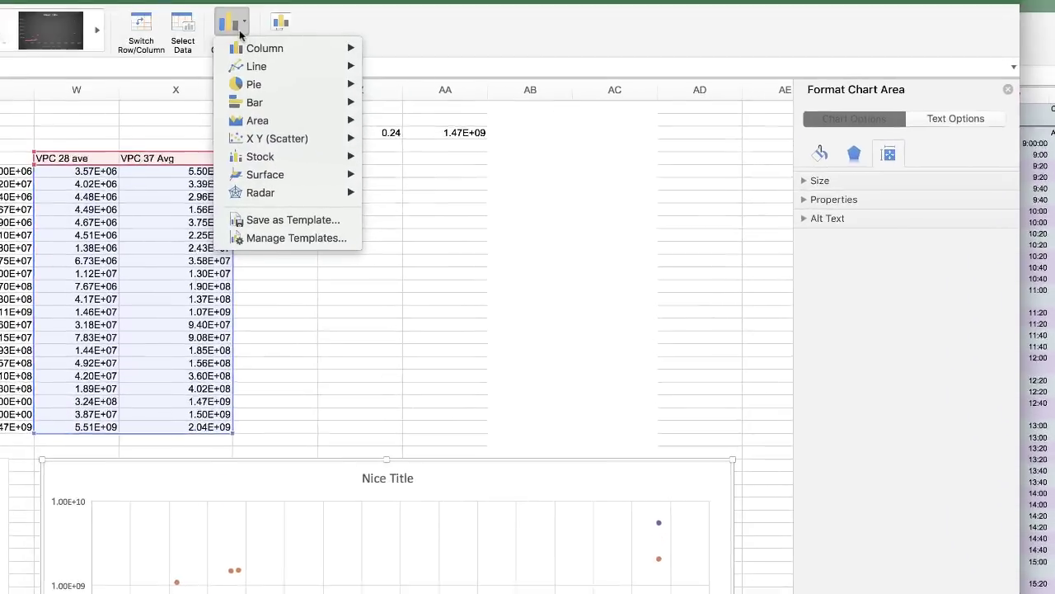
mouse_move(274, 183)
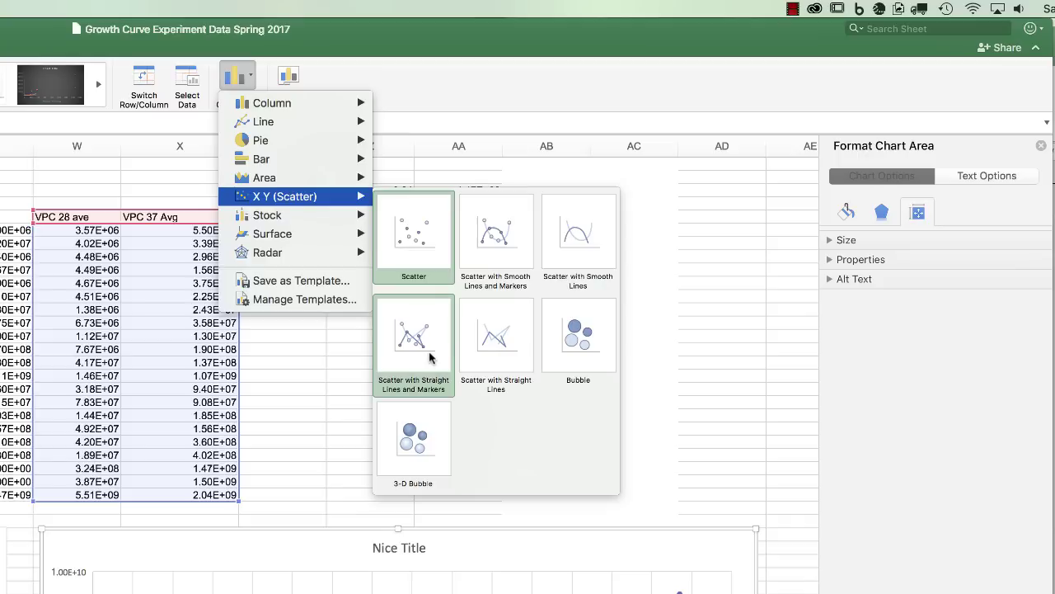
click(430, 356)
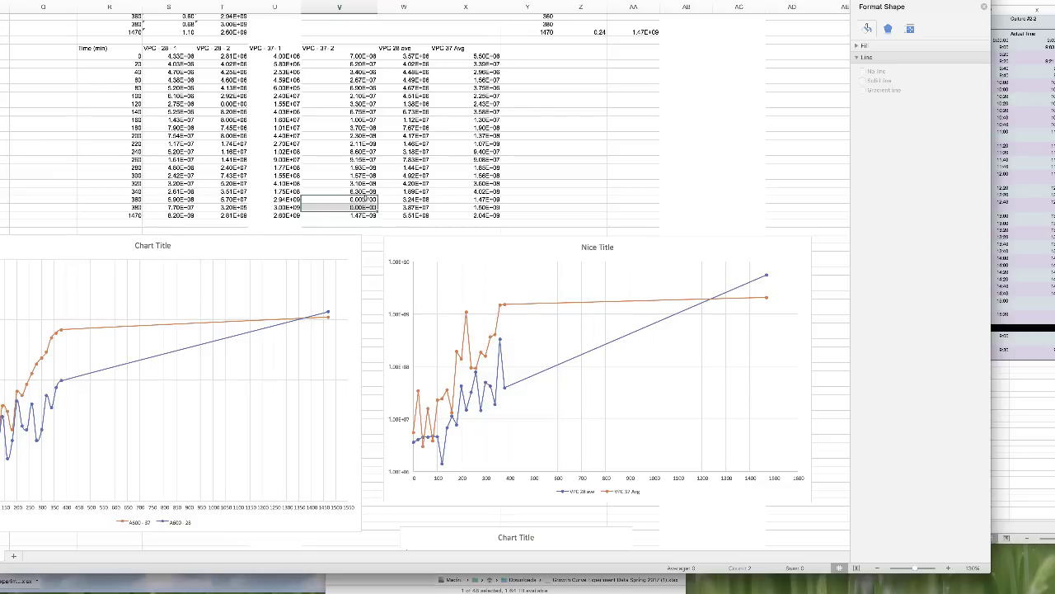
Clear the two zero values in the VPC - 37- 2 summary column at 360 and 380 minutes.
click(365, 200)
drag(365, 199, 364, 207)
scroll(403, 188, up, 5)
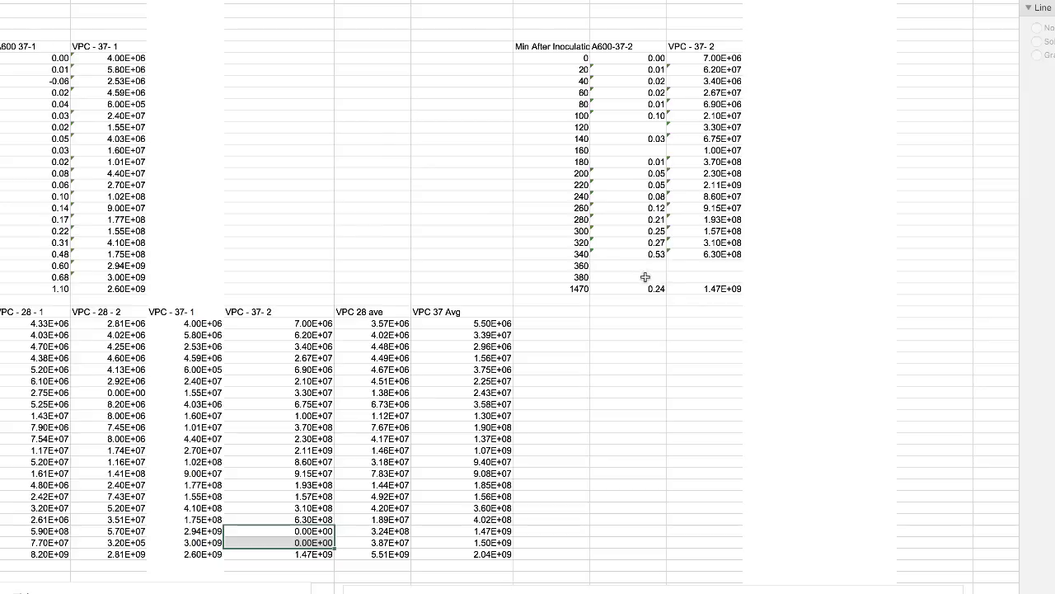
scroll(481, 331, down, 7)
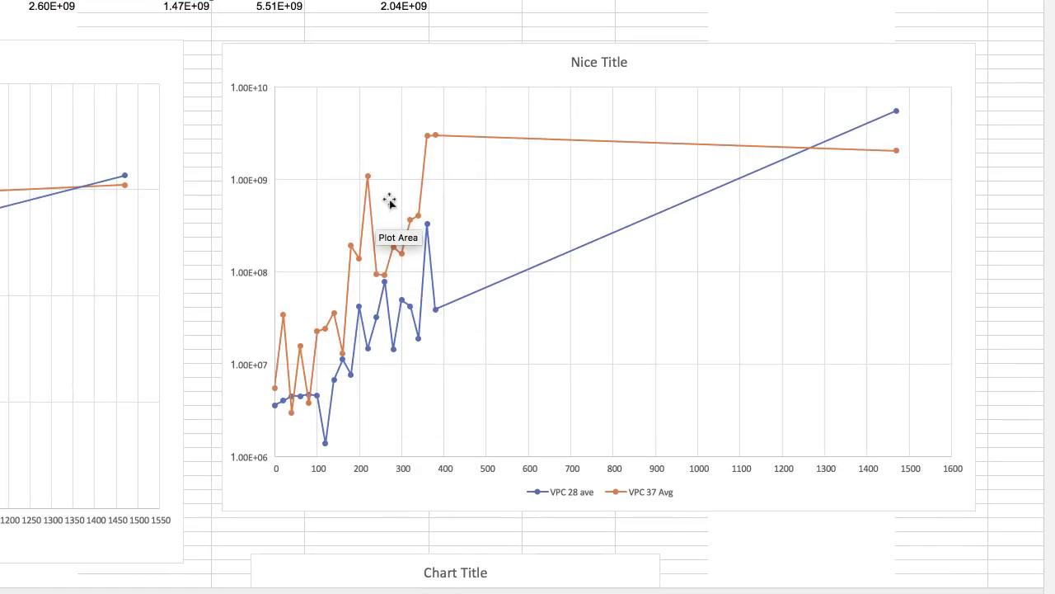
Delete the old scatter chart with trendlines located below the Nice Title growth curve.
scroll(478, 152, down, 5)
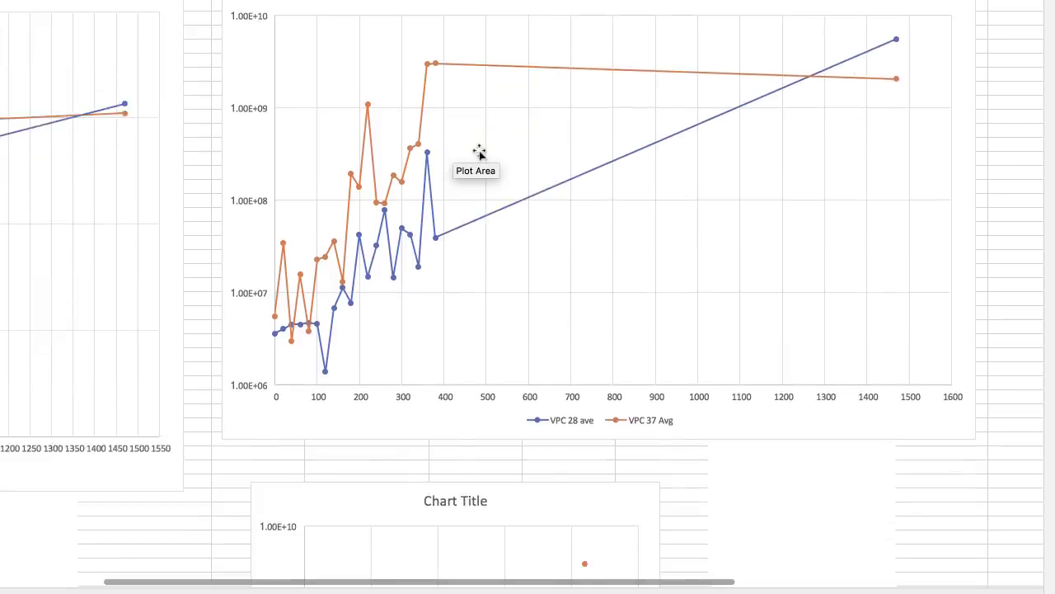
click(440, 325)
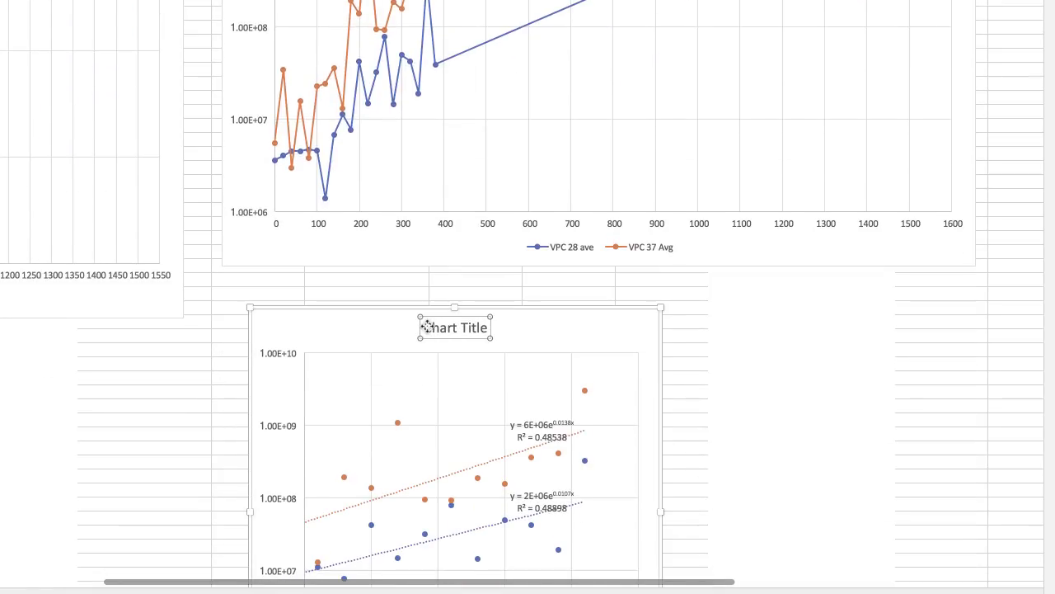
key(Delete)
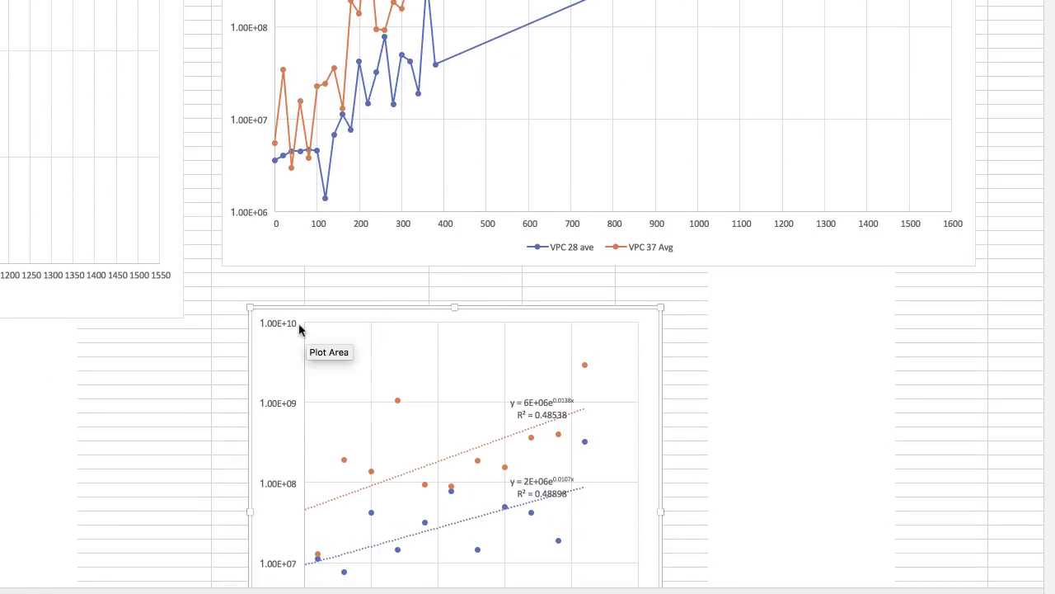
click(196, 355)
click(276, 353)
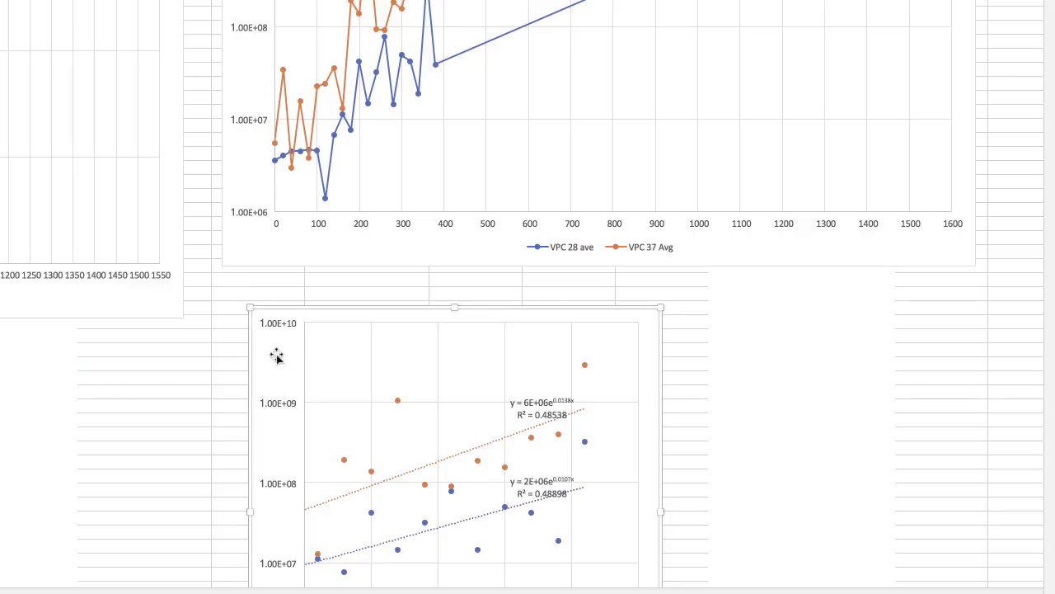
key(Delete)
scroll(379, 288, up, 2)
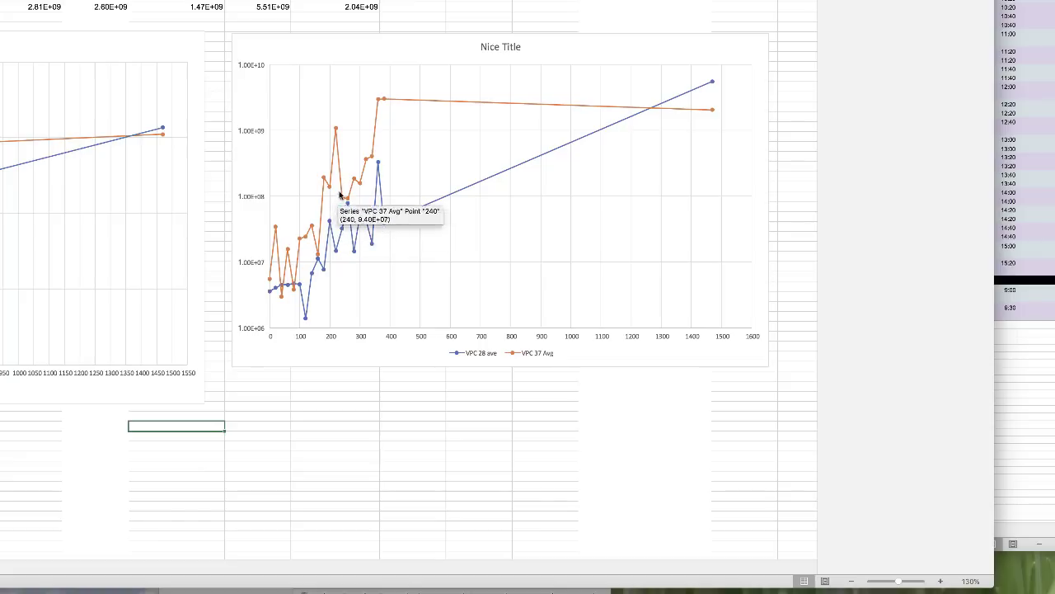
Shift the Nice Title chart's plot area up within the chart, and move the whole chart slightly down and left.
click(370, 157)
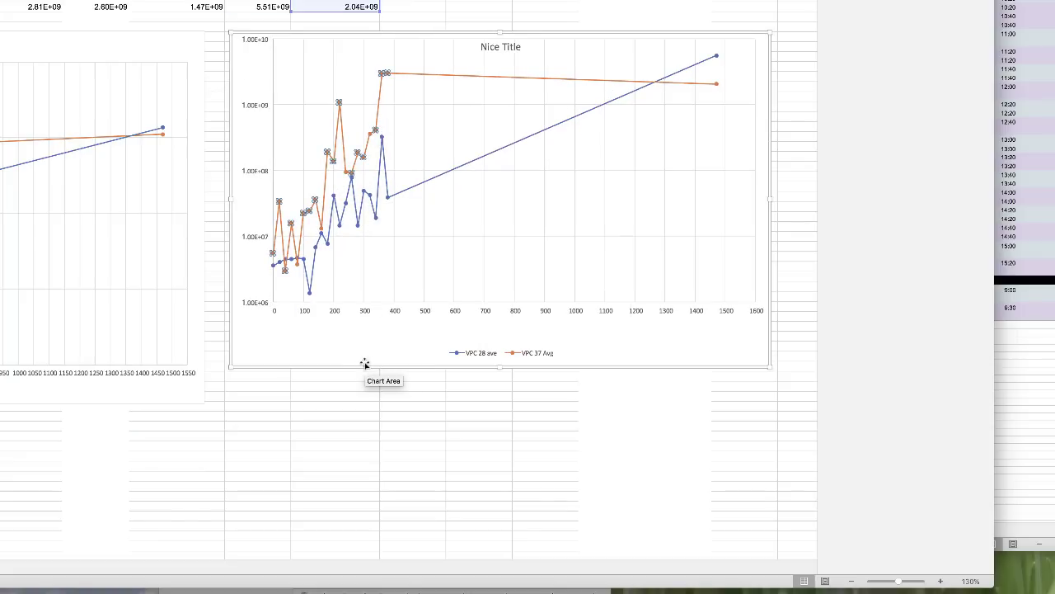
drag(358, 343, 347, 367)
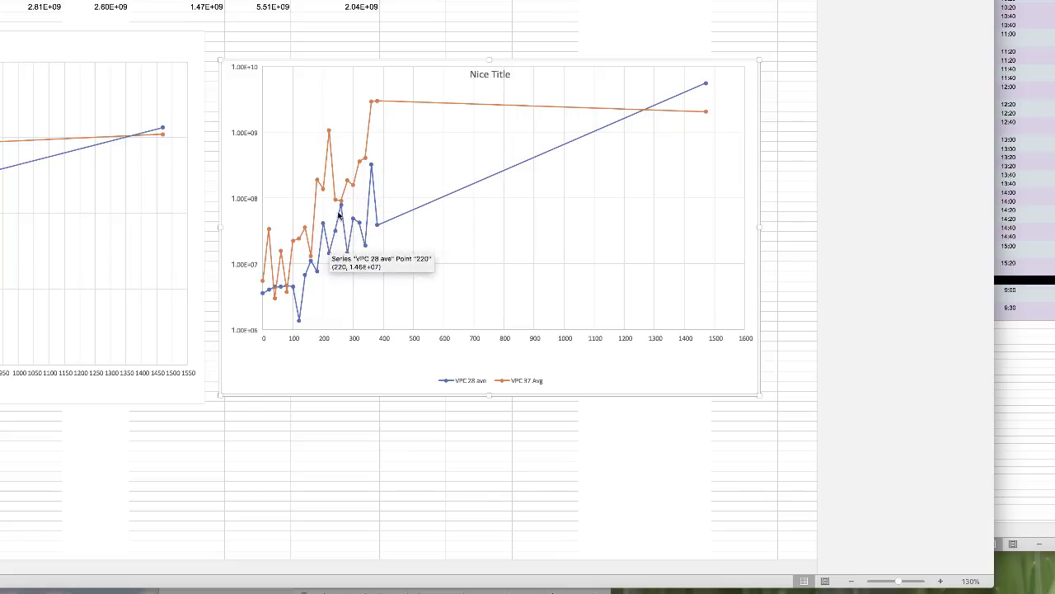
click(371, 165)
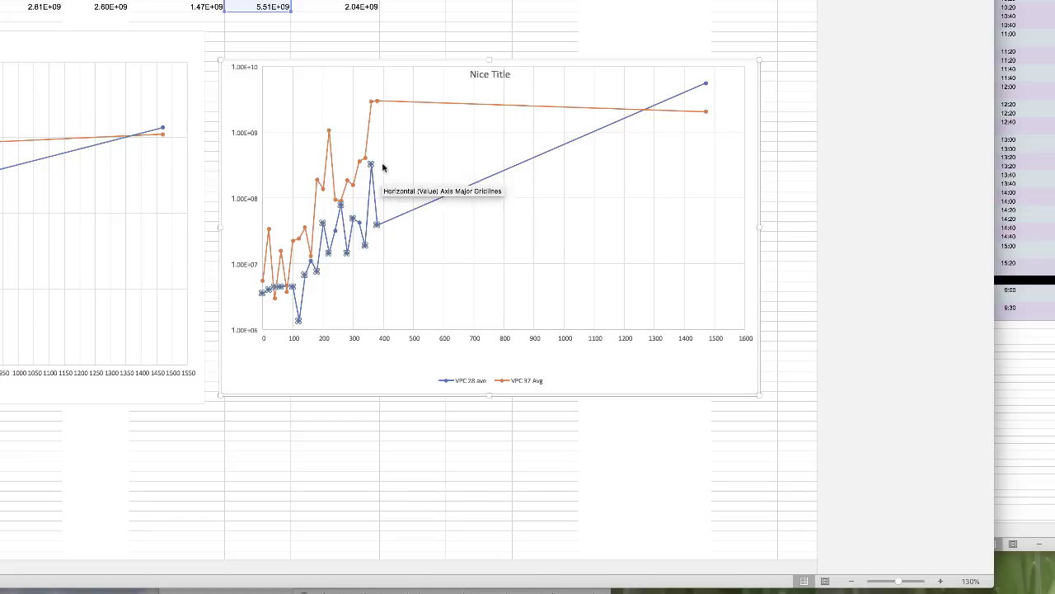
click(346, 210)
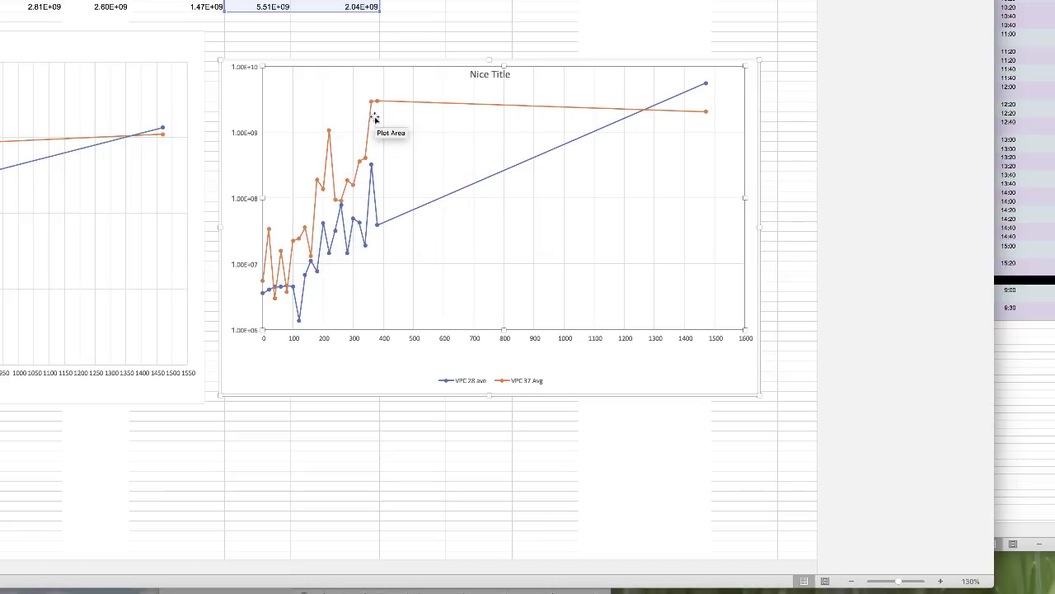
Insert an X Y (Scatter) chart of VPC 28 ave and VPC 37 Avg against Time for 160 to 360 minutes.
scroll(409, 281, up, 4)
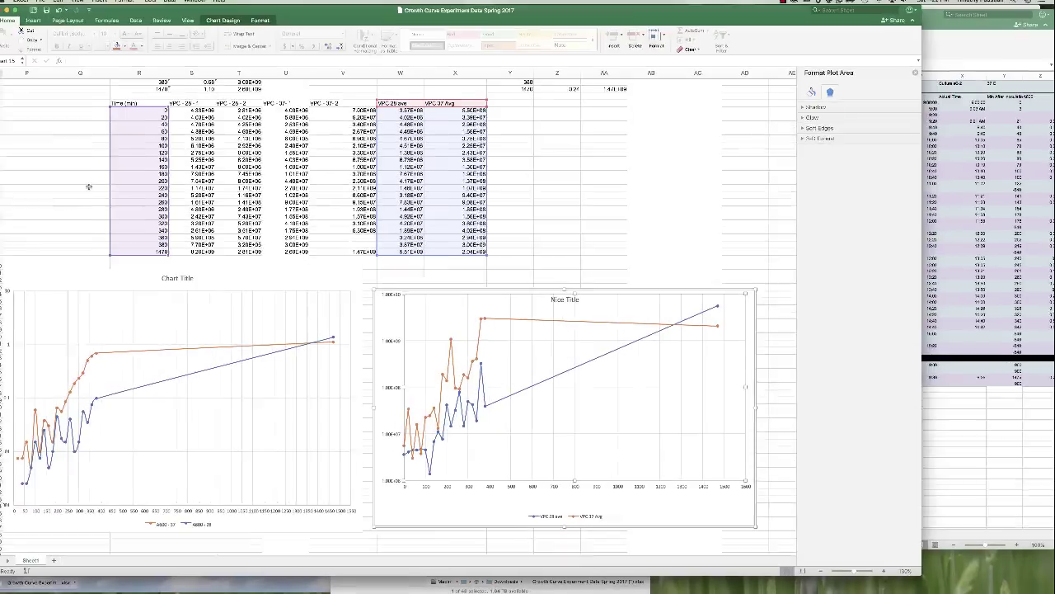
click(116, 183)
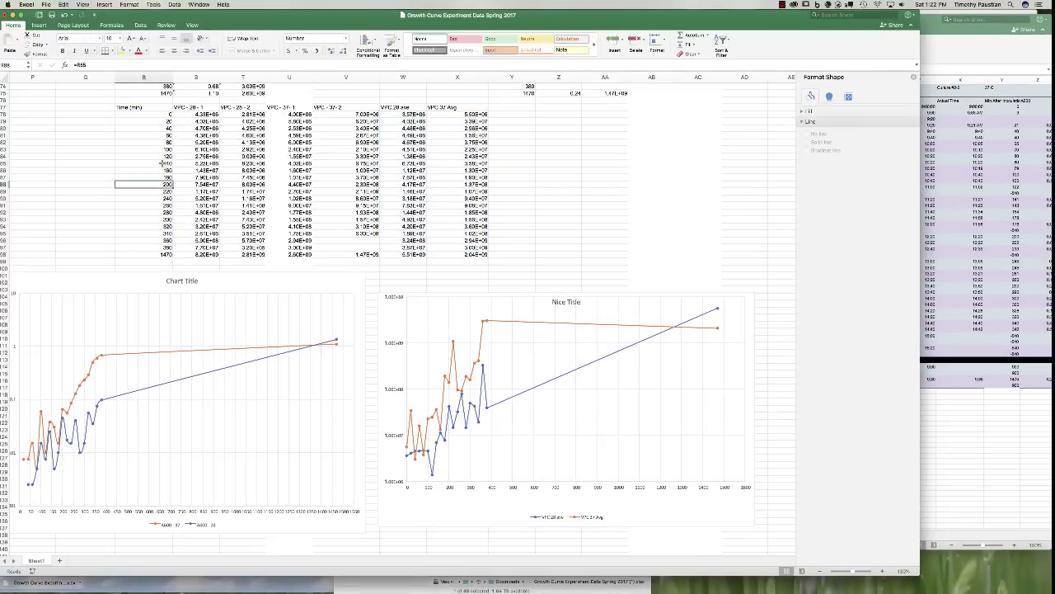
drag(165, 170, 169, 240)
click(145, 240)
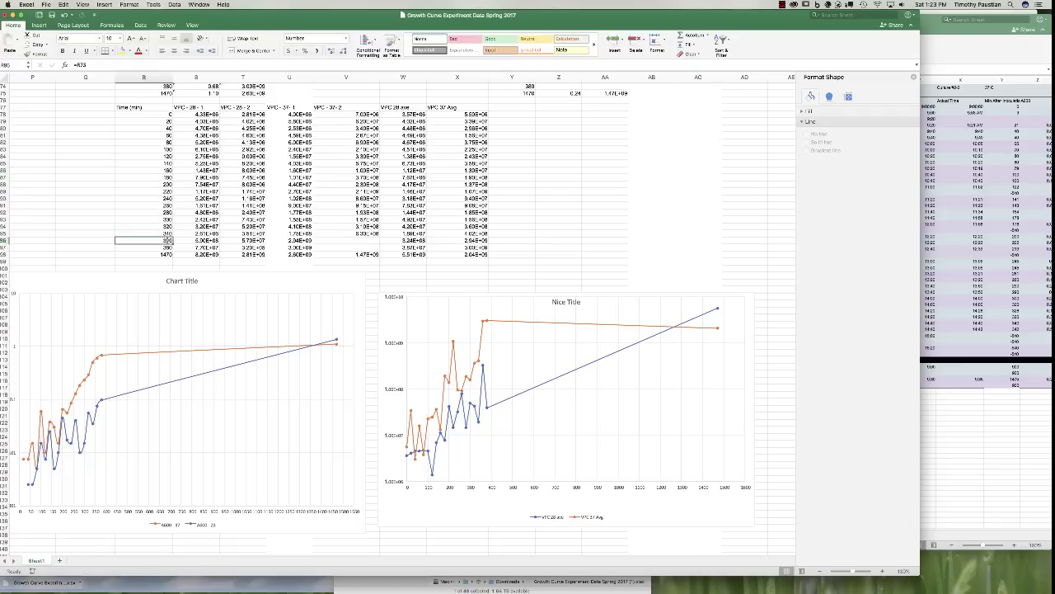
drag(159, 170, 163, 241)
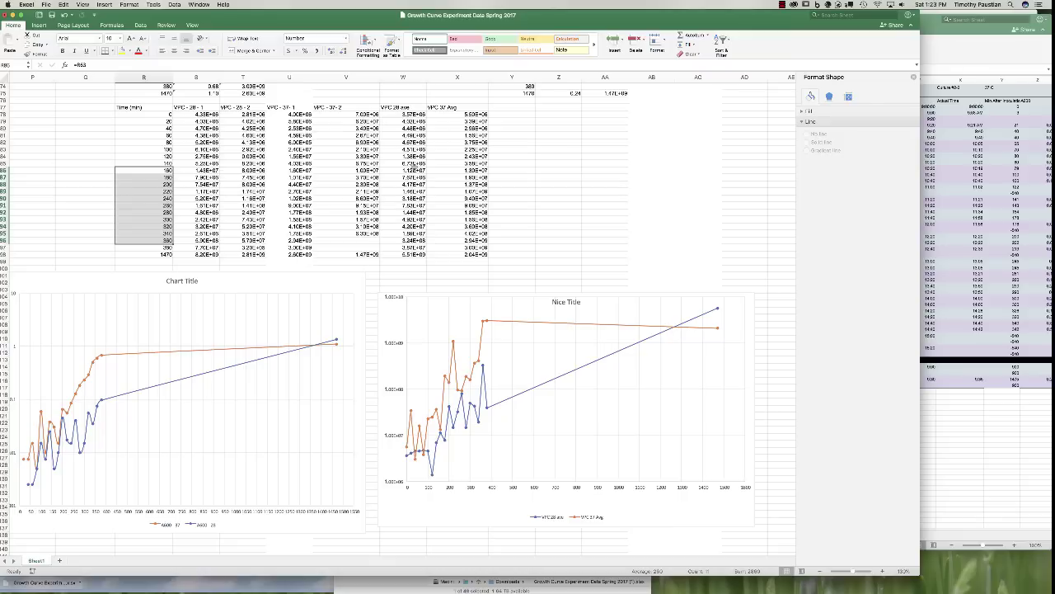
drag(415, 170, 424, 240)
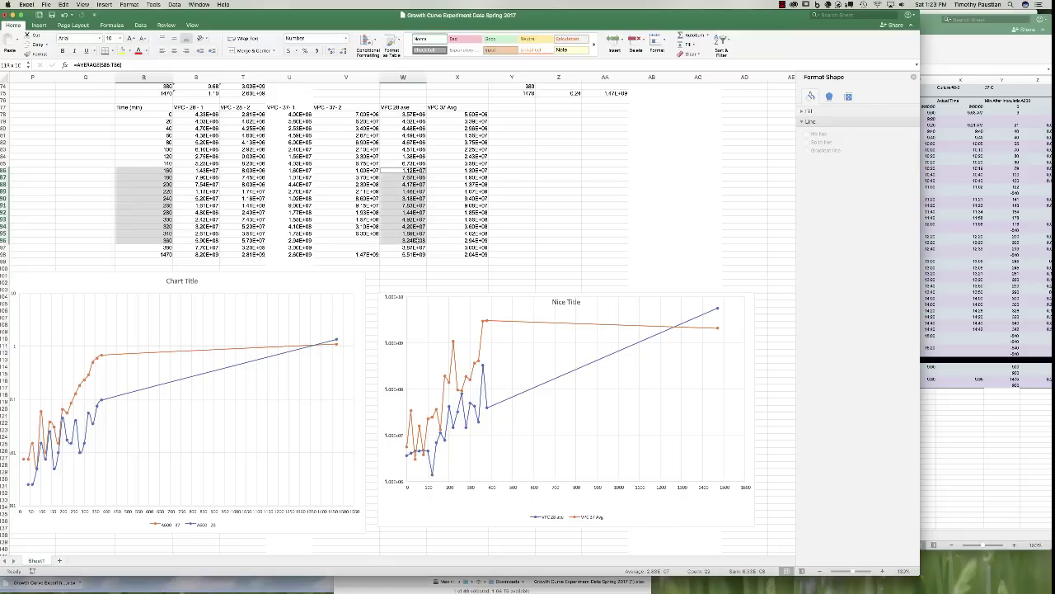
drag(476, 171, 476, 240)
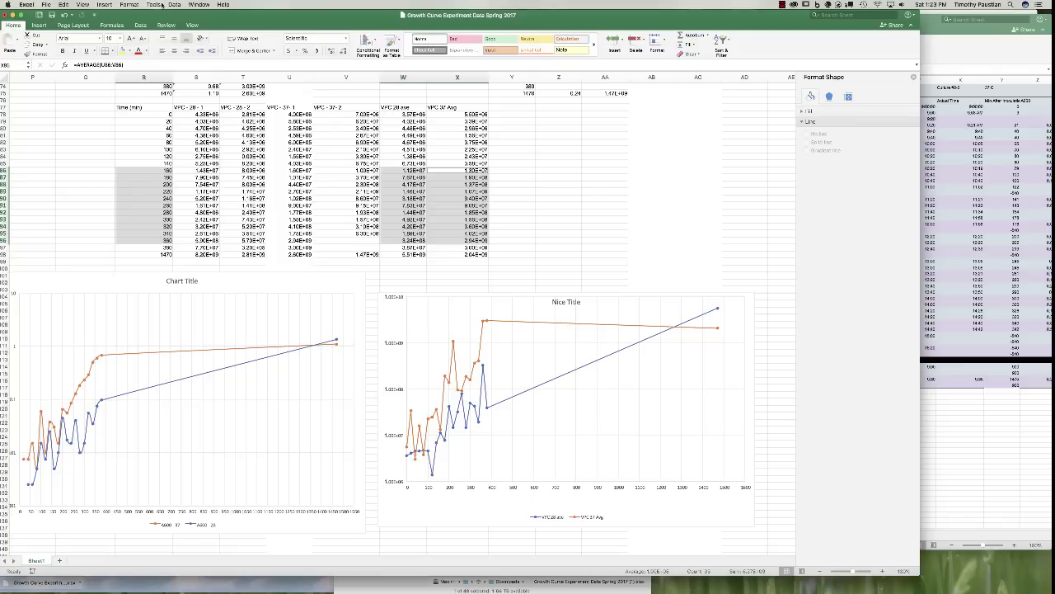
click(105, 5)
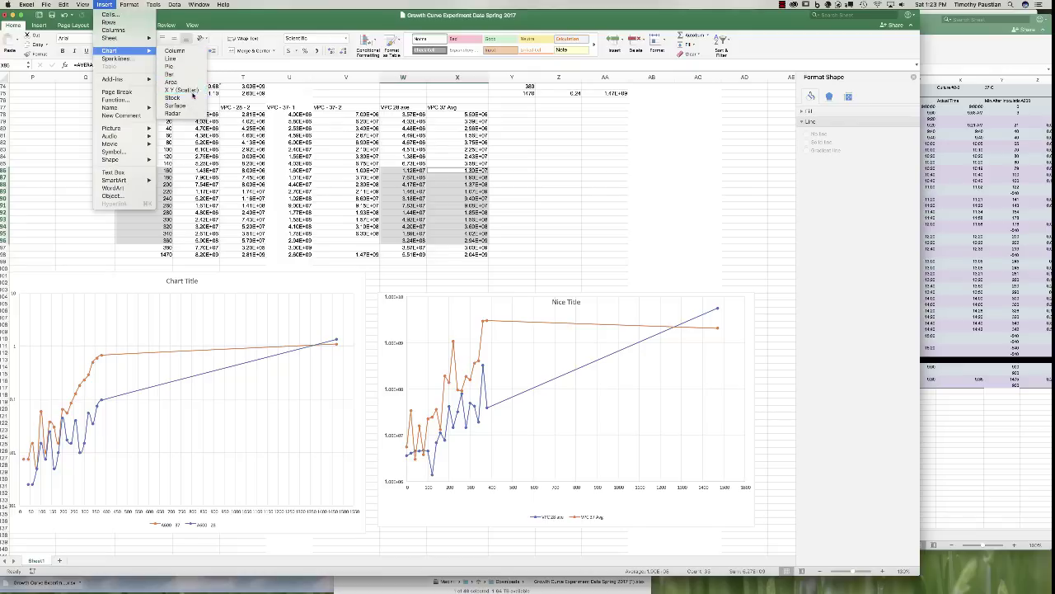
click(249, 121)
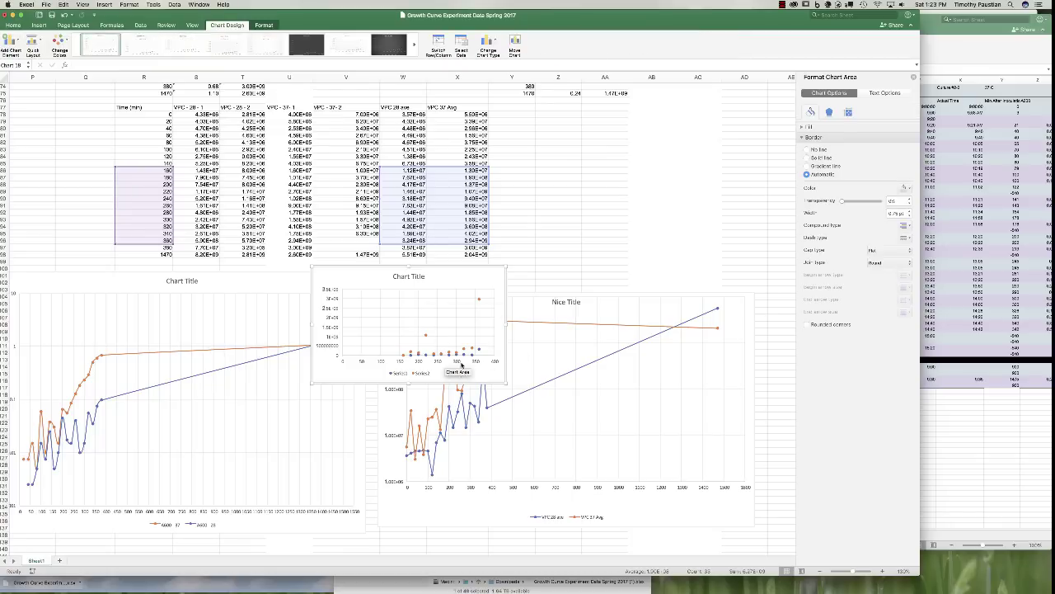
Move the new scatter chart directly below the Nice Title chart and enlarge it to about the same width.
drag(443, 273, 507, 311)
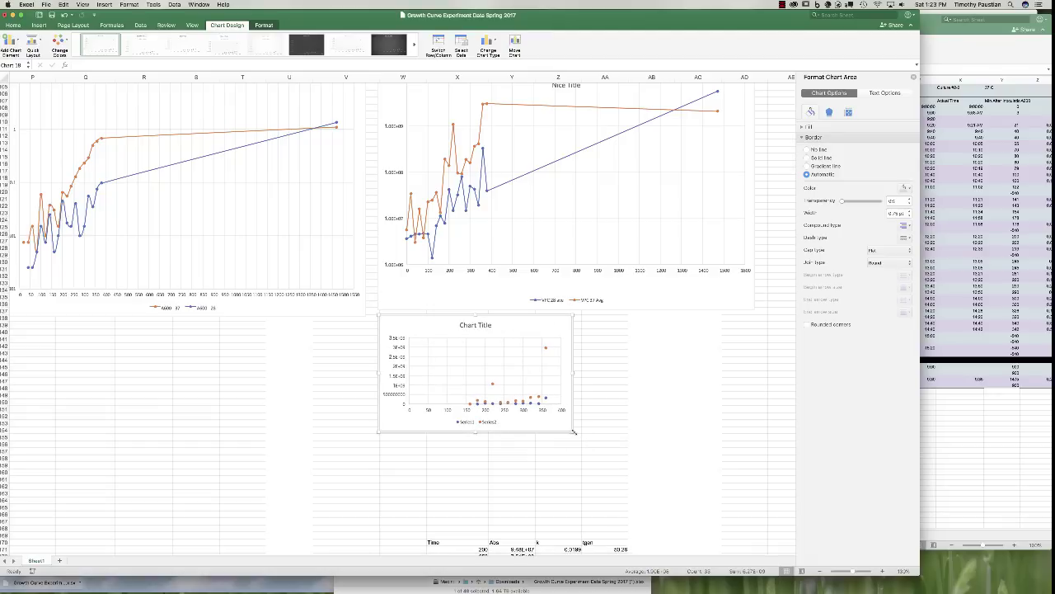
drag(575, 432, 766, 537)
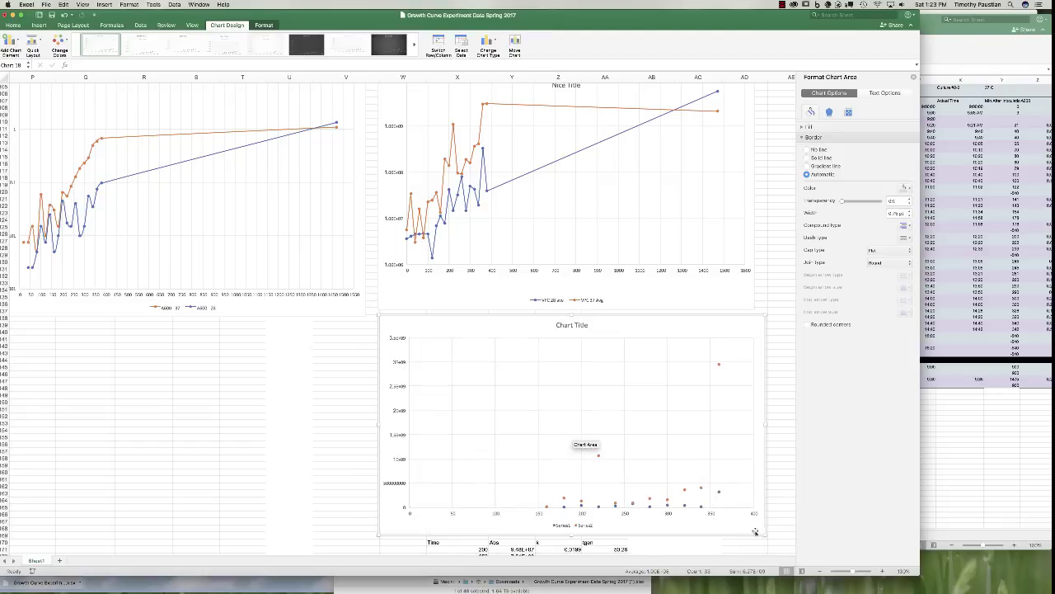
Set the minimum bound of the new scatter chart's horizontal time axis to 150.
click(496, 514)
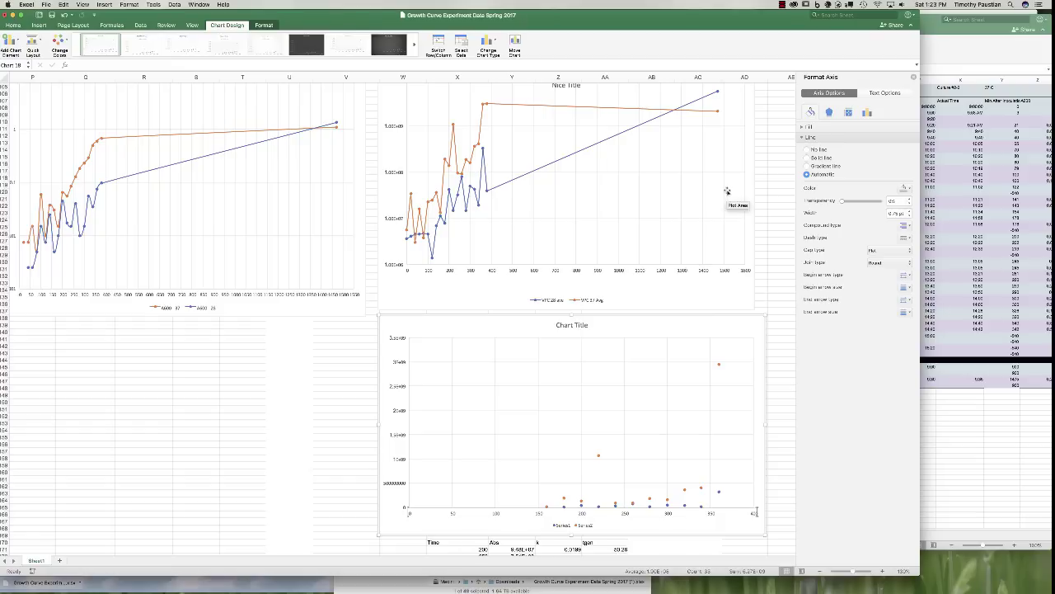
click(867, 112)
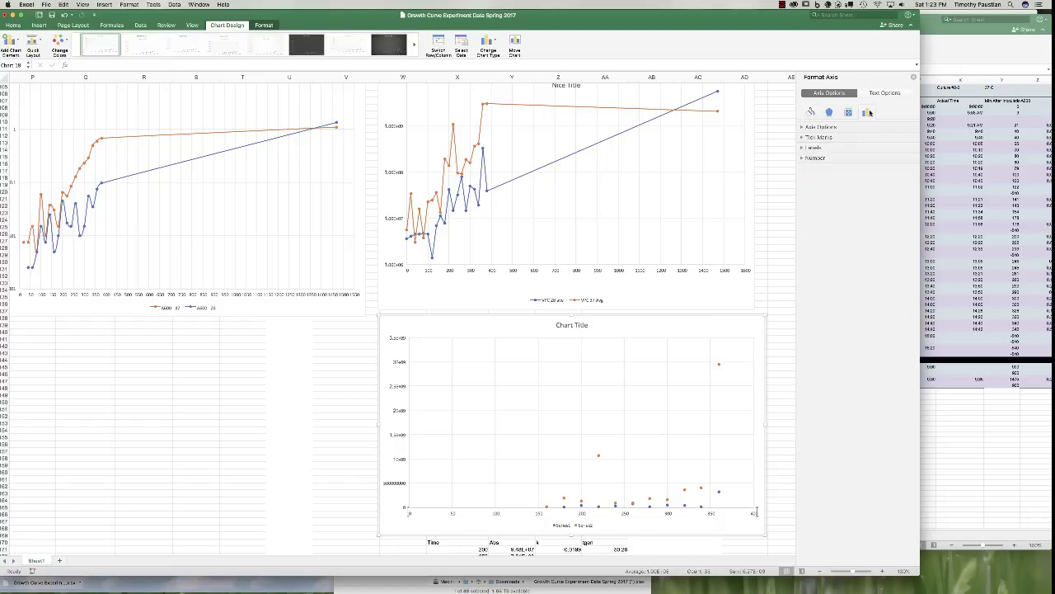
click(804, 128)
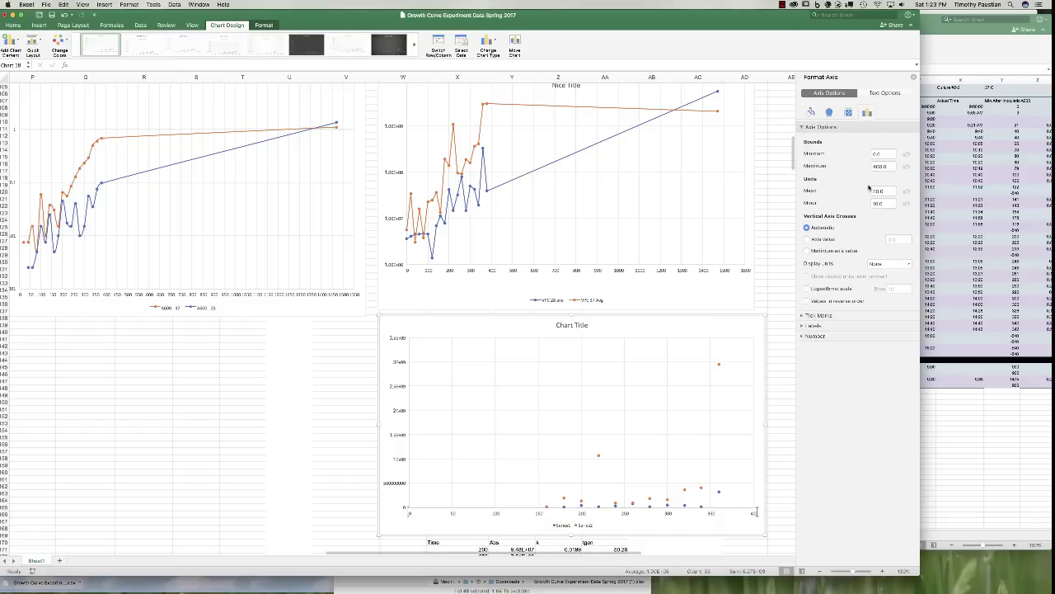
double_click(879, 154)
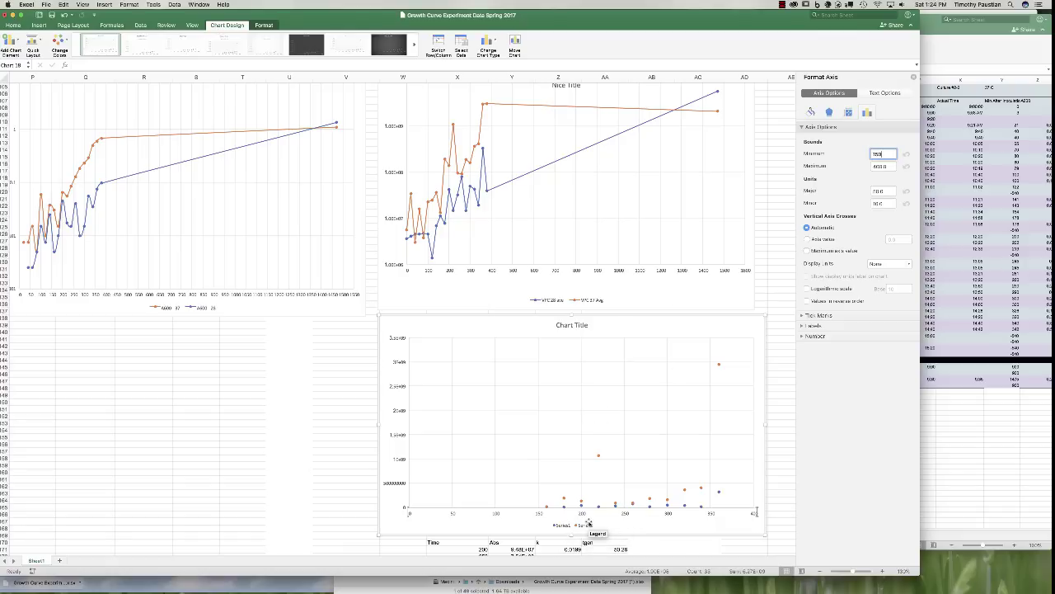
Edit the new scatter chart's data source so the first series takes its name from the VPC 28 ave header in W77.
right_click(526, 388)
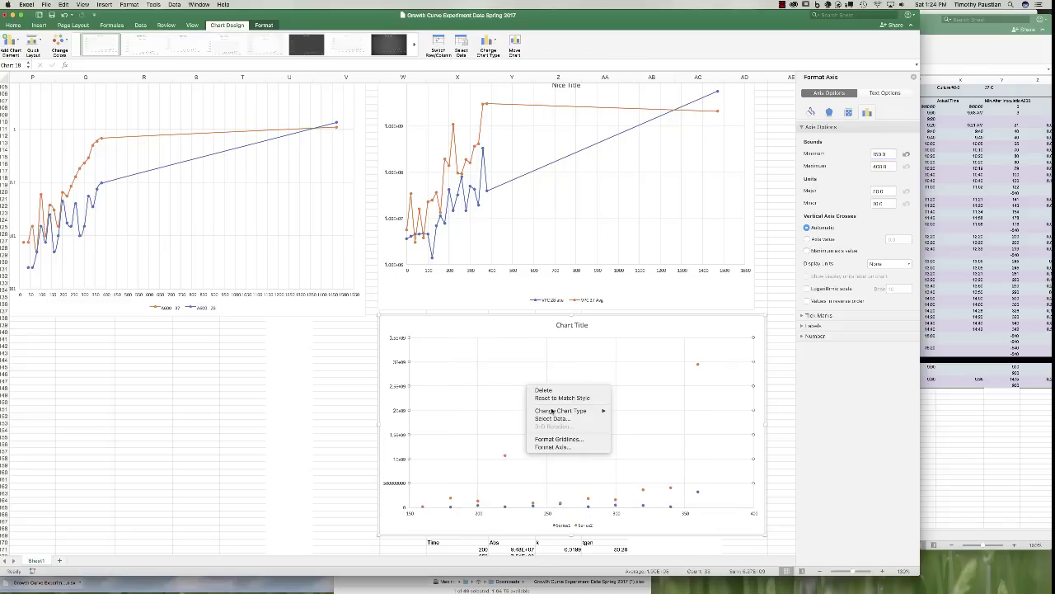
click(551, 419)
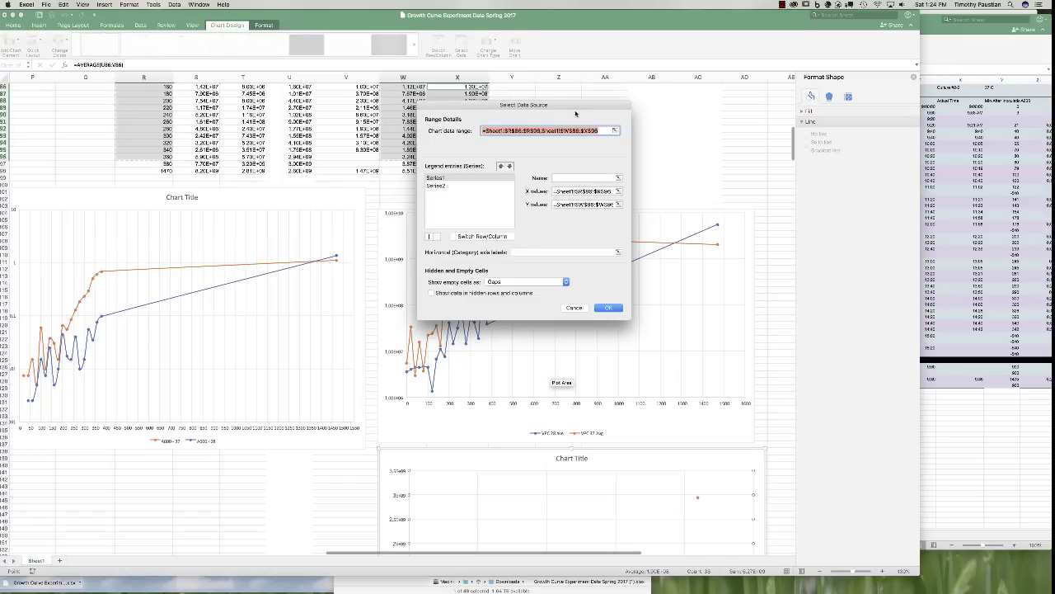
drag(575, 113, 658, 127)
scroll(451, 145, up, 3)
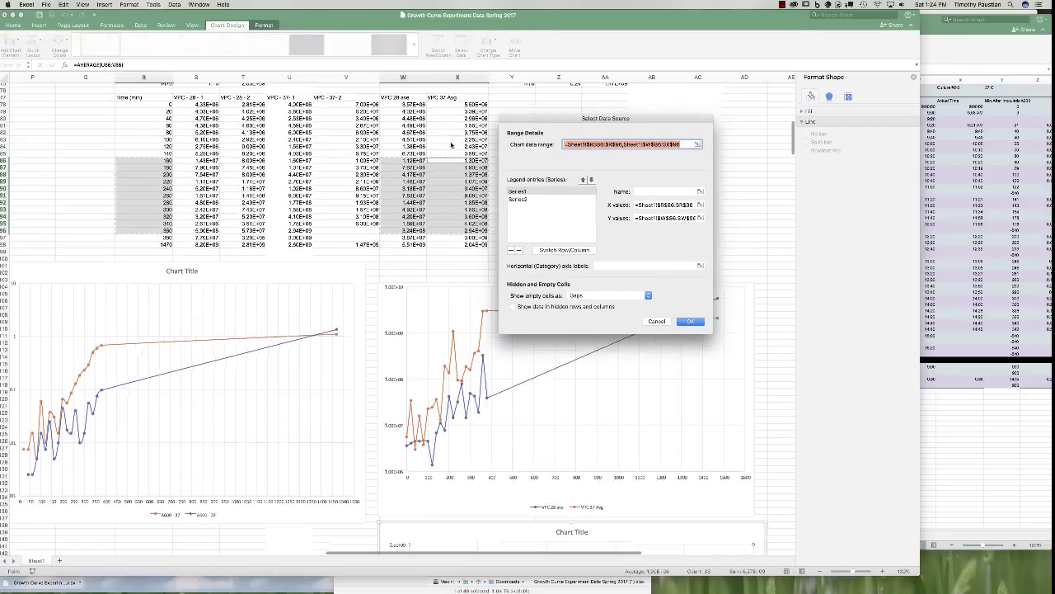
scroll(451, 145, up, 3)
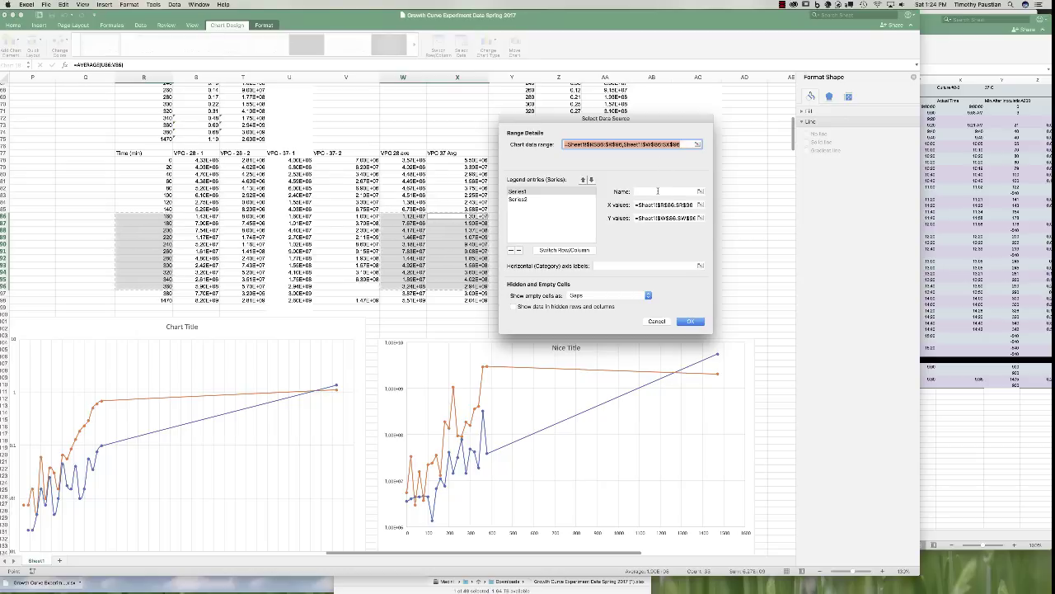
click(657, 191)
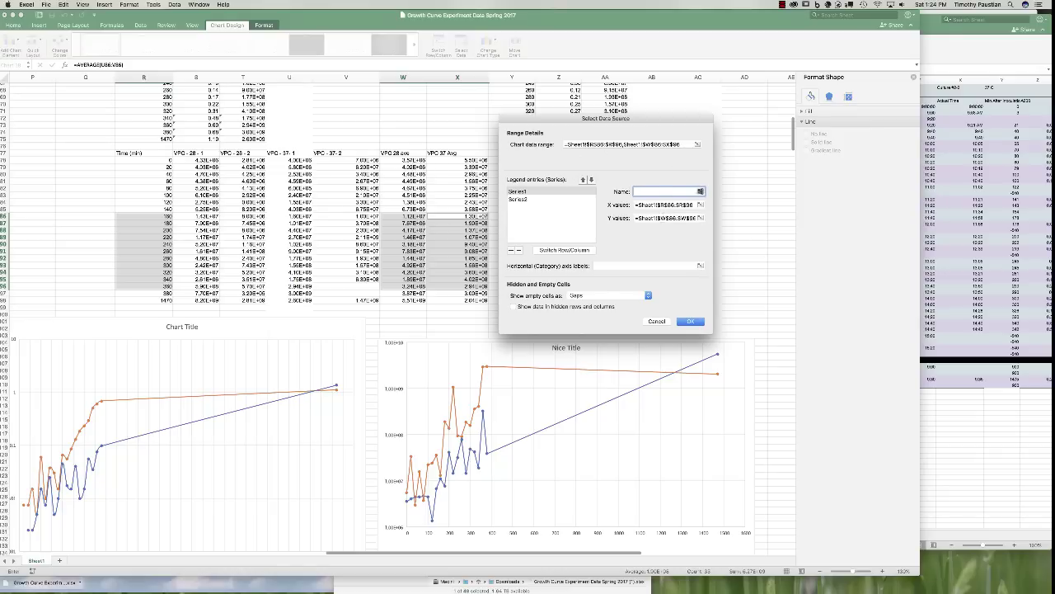
click(700, 191)
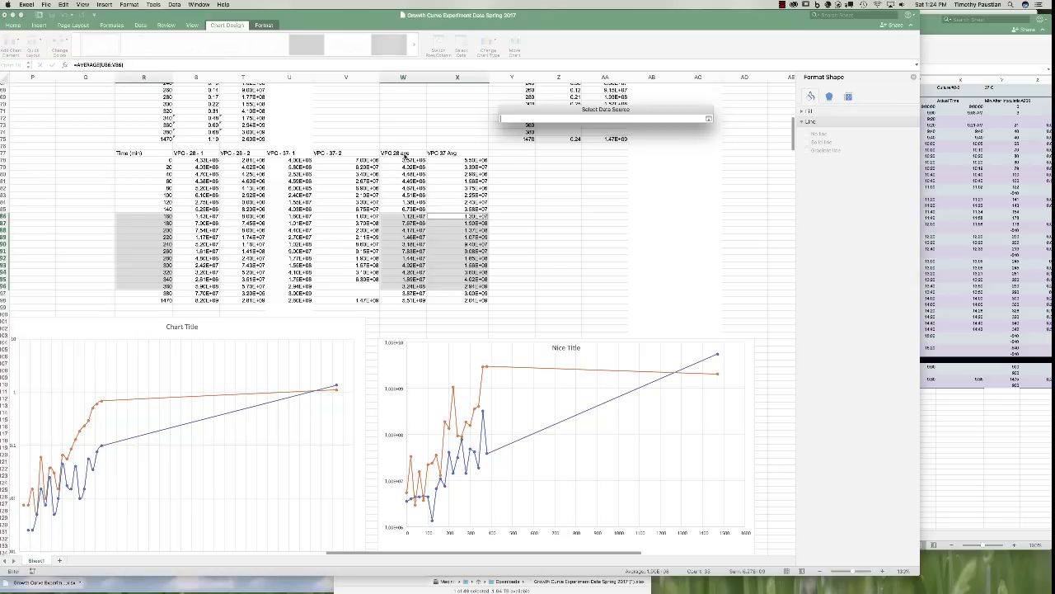
click(404, 156)
key(Return)
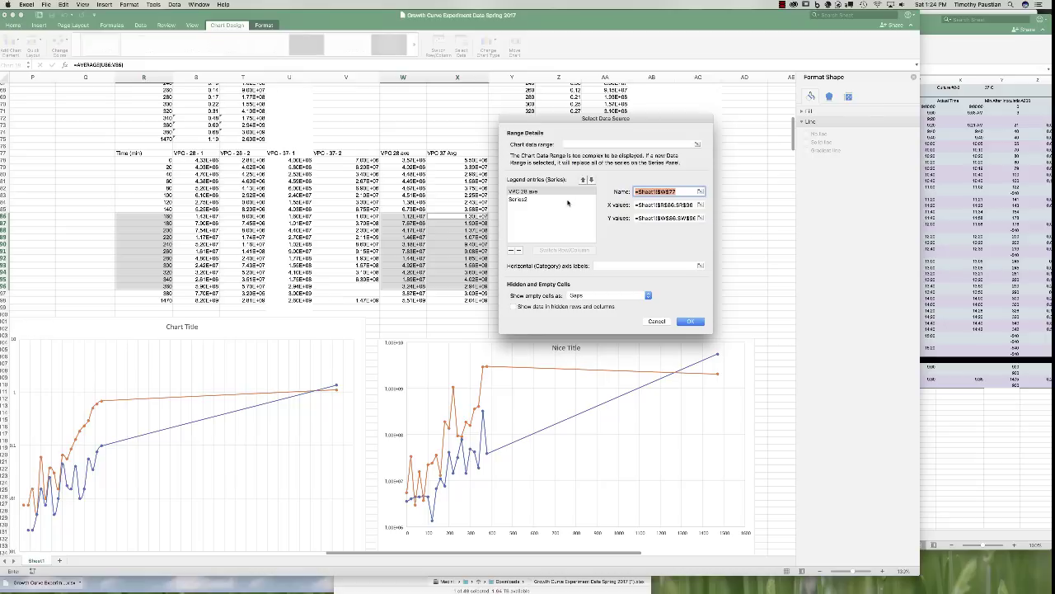
Name the second series from the VPC 37 Avg header in X77 and apply the data source changes.
click(567, 199)
click(699, 192)
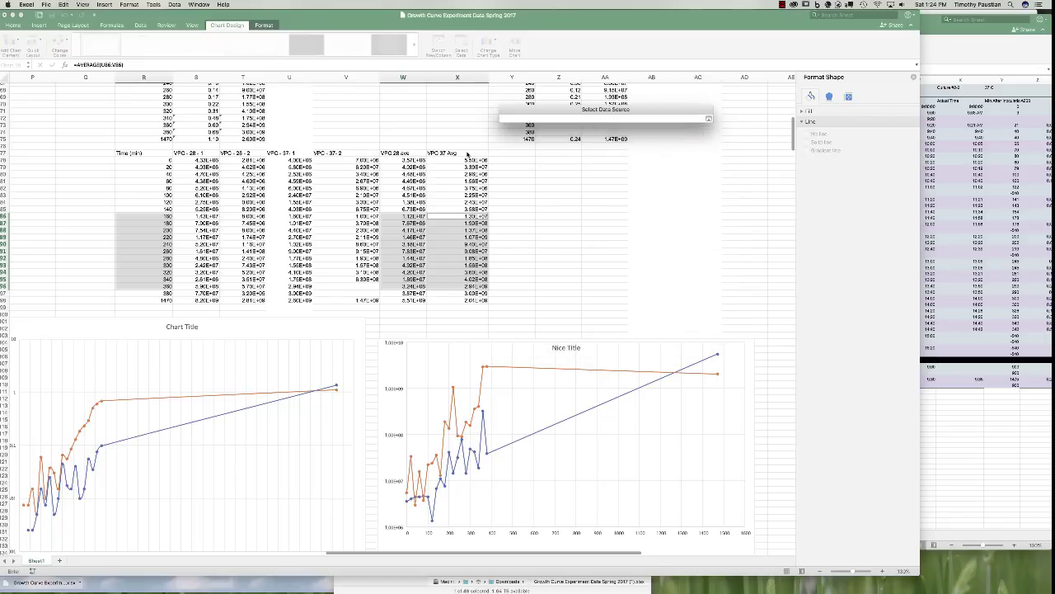
click(467, 153)
key(Return)
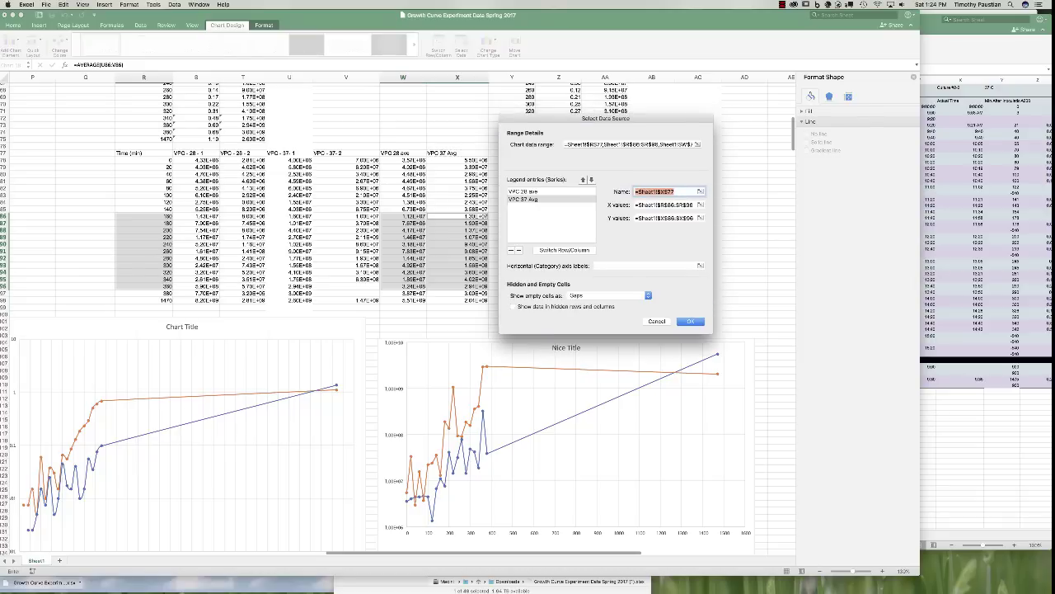
click(690, 321)
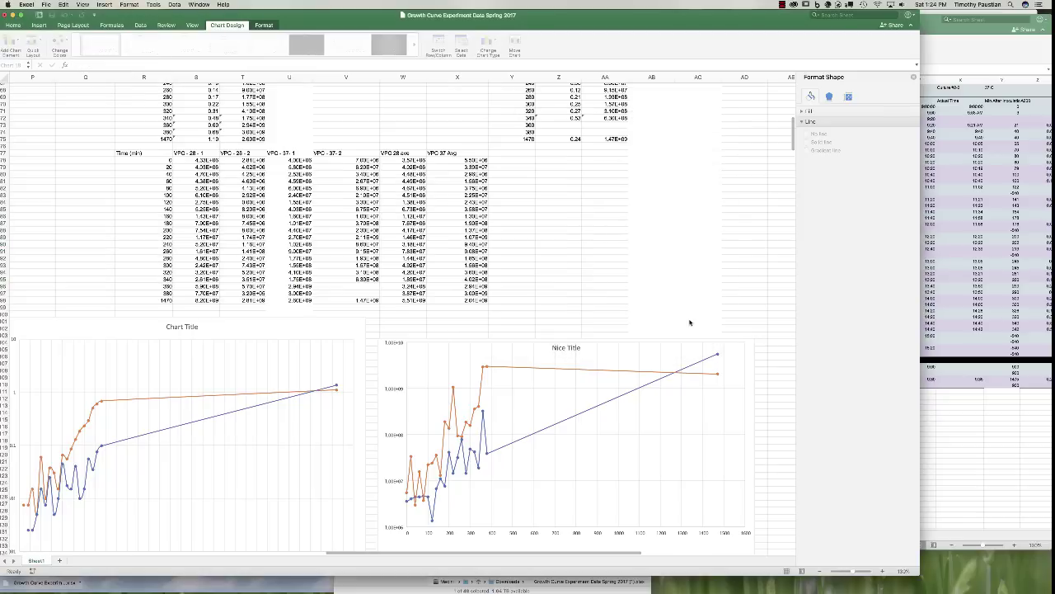
Give the new scatter chart's vertical axis a base-10 logarithmic scale with a minimum bound of 1e6.
scroll(585, 347, down, 5)
scroll(584, 347, down, 10)
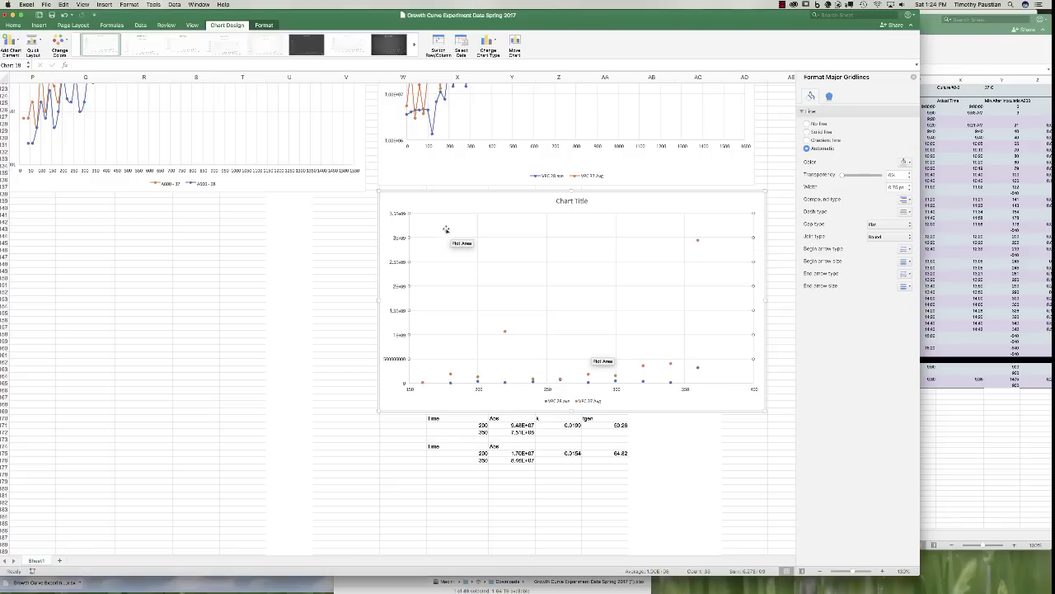
click(394, 265)
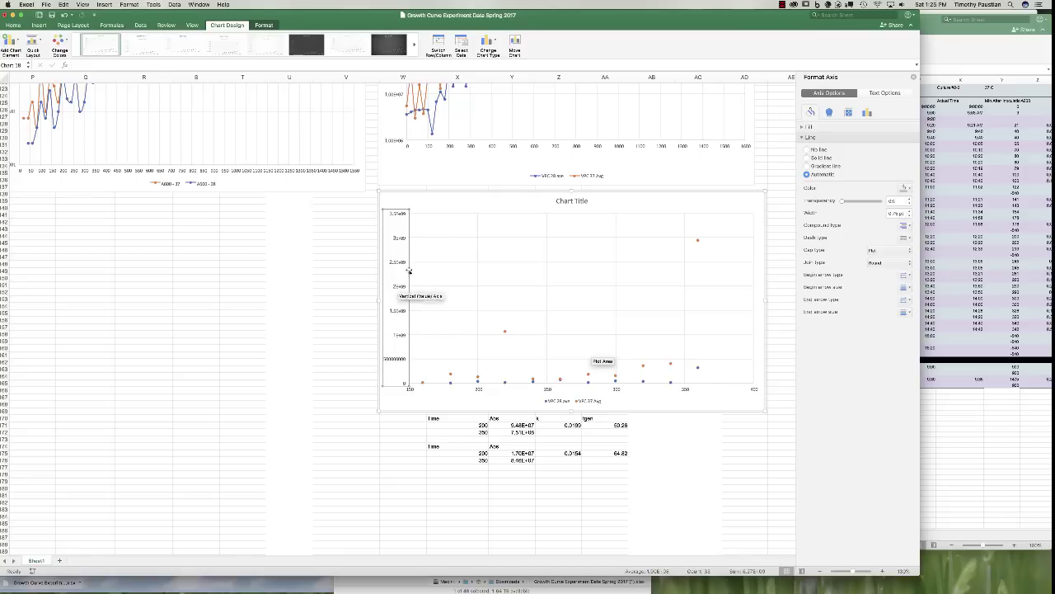
click(867, 113)
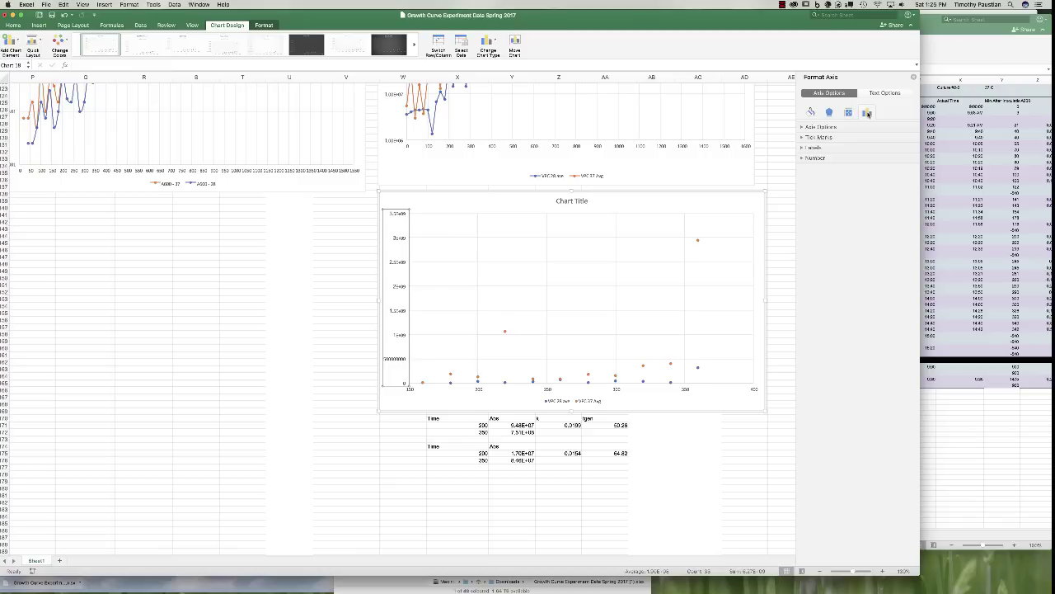
click(800, 128)
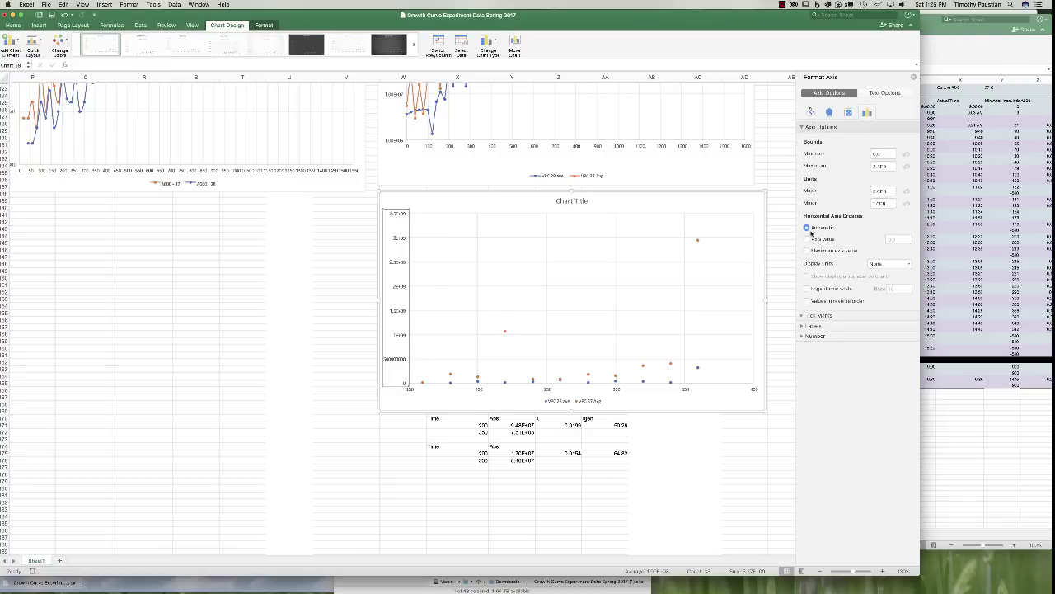
click(807, 290)
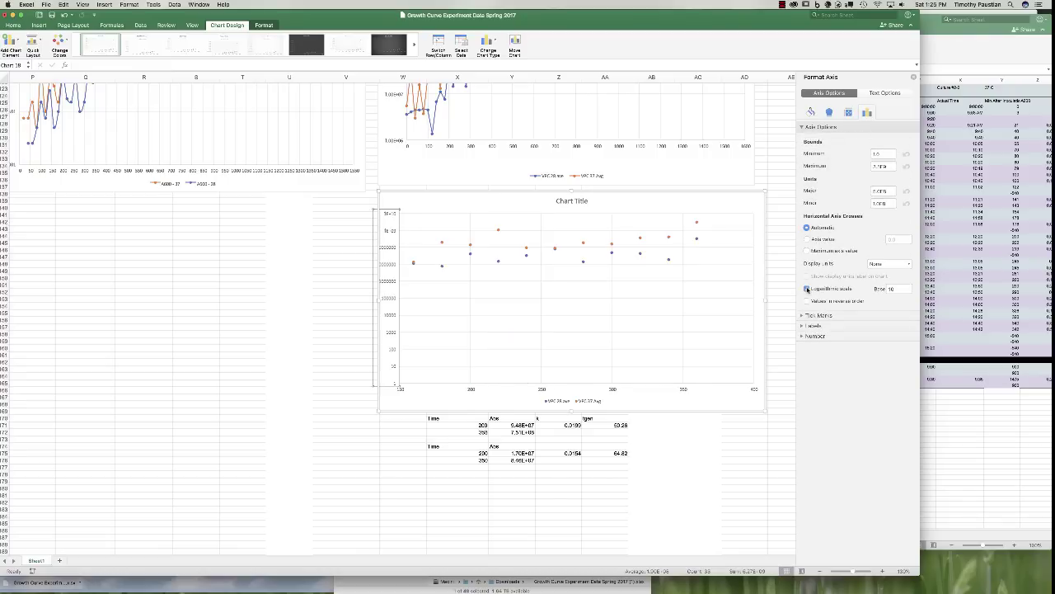
click(876, 153)
text(1e6)
key(Tab)
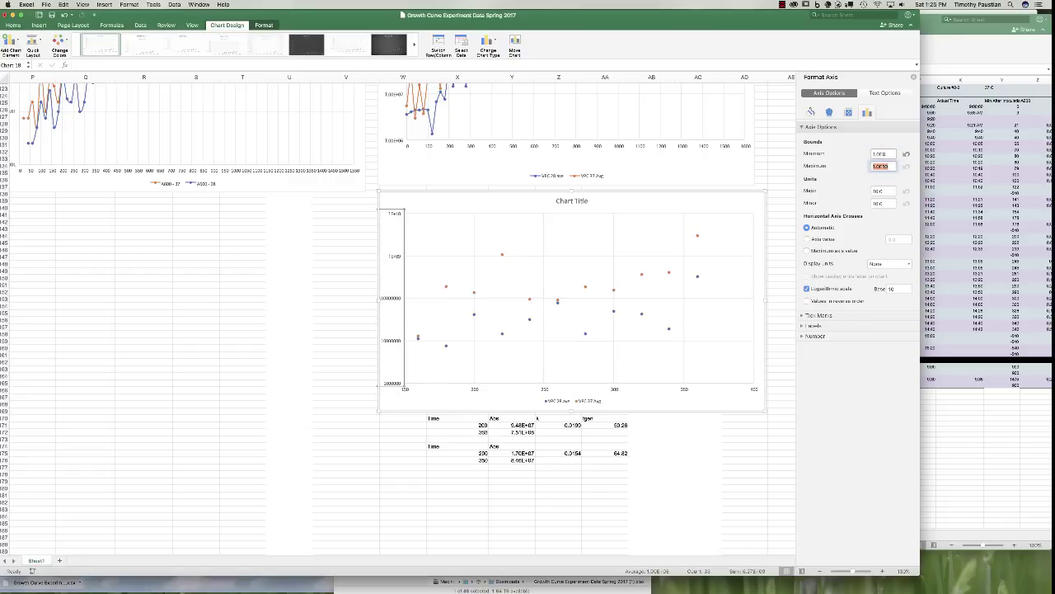
Add an exponential trendline to the VPC 37 Avg series in the new scatter chart.
click(474, 293)
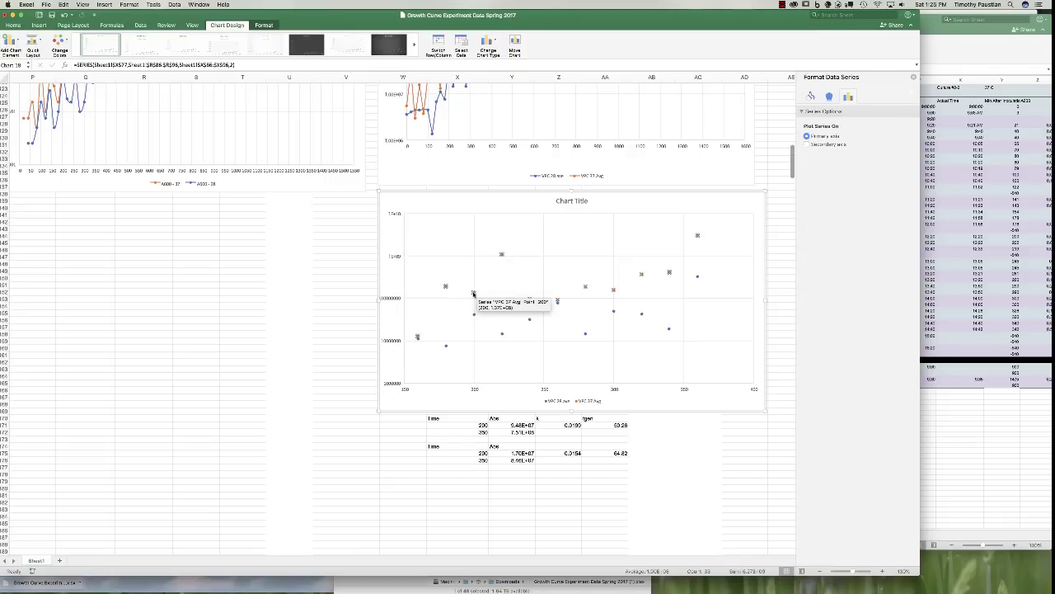
right_click(474, 294)
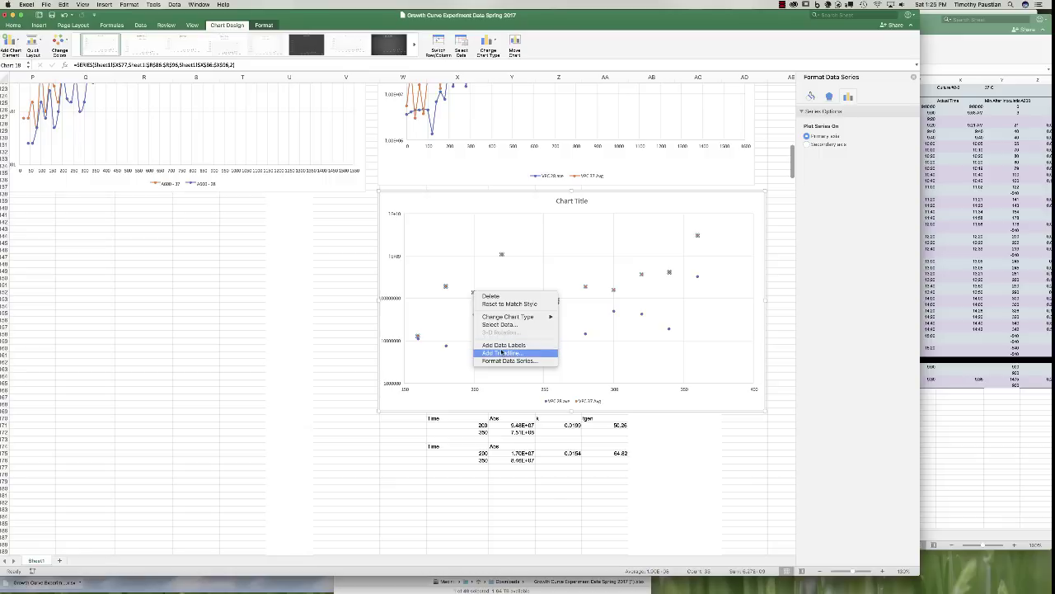
click(501, 353)
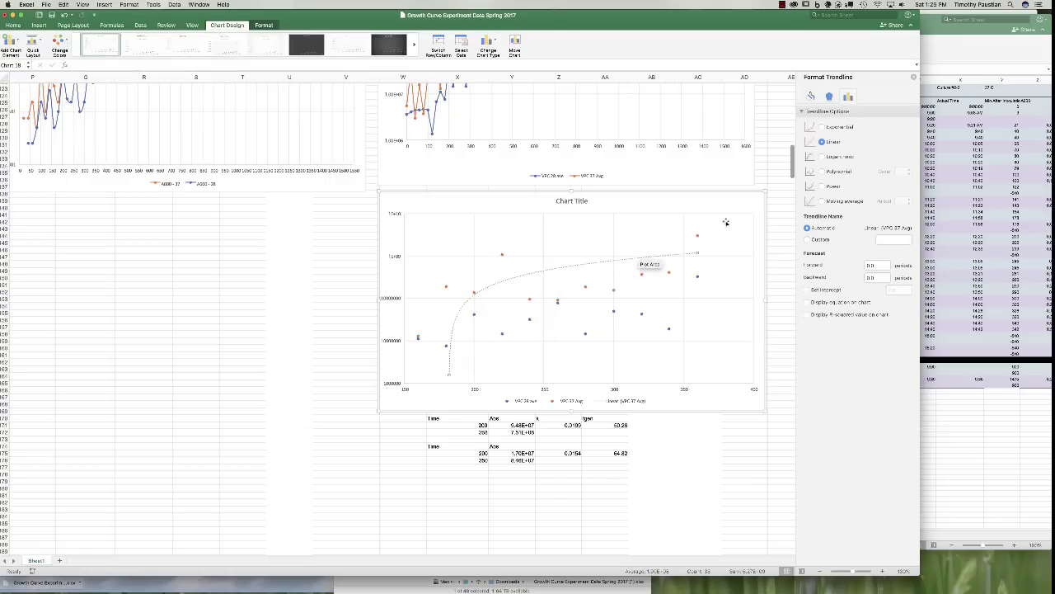
click(821, 127)
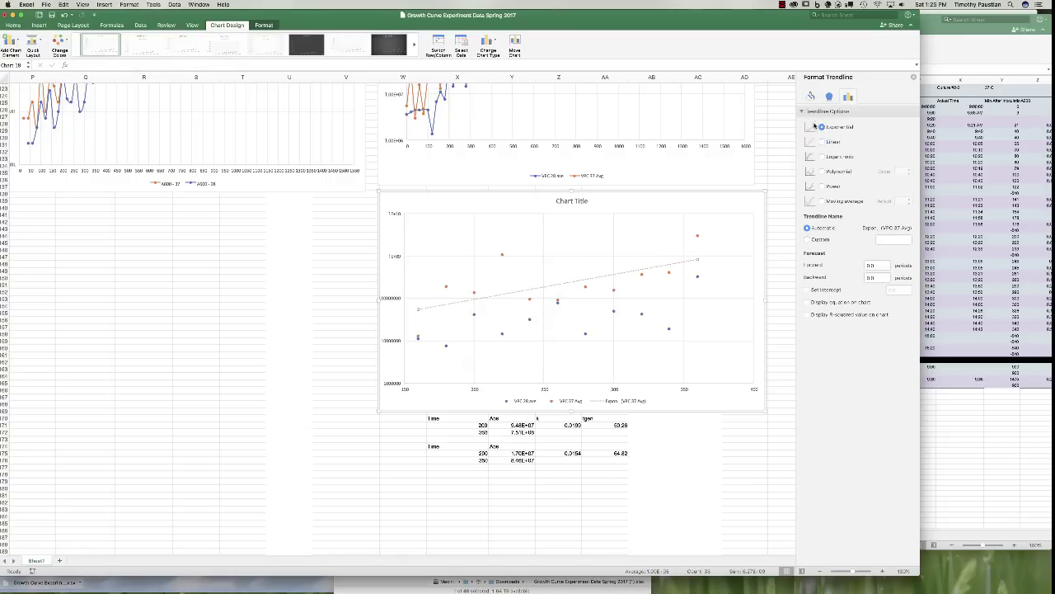
Add an exponential trendline to the VPC 28 ave series, with its equation and R-squared value displayed on the chart.
click(502, 334)
right_click(502, 335)
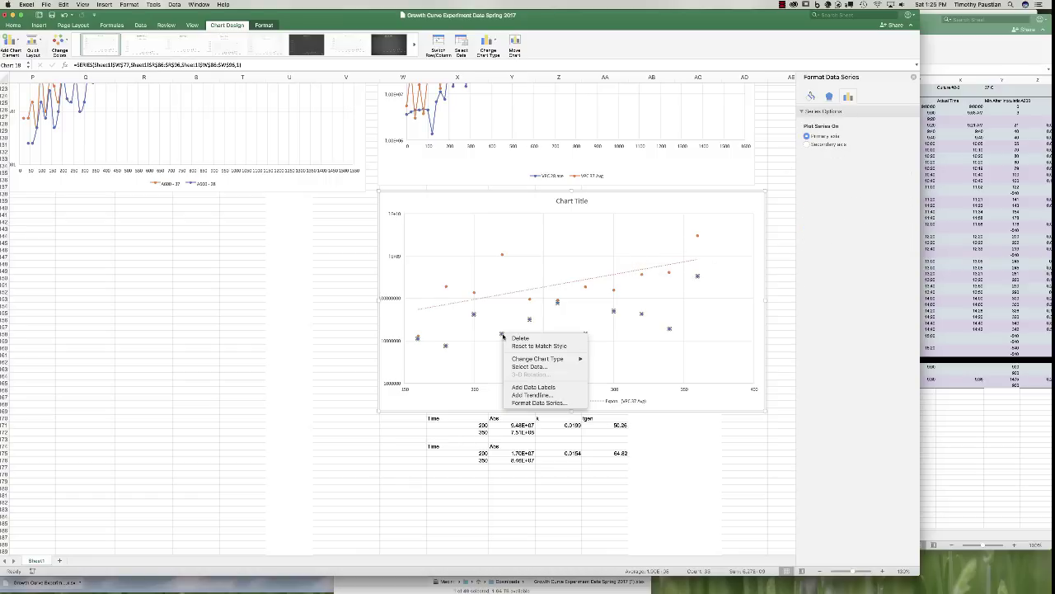
click(524, 395)
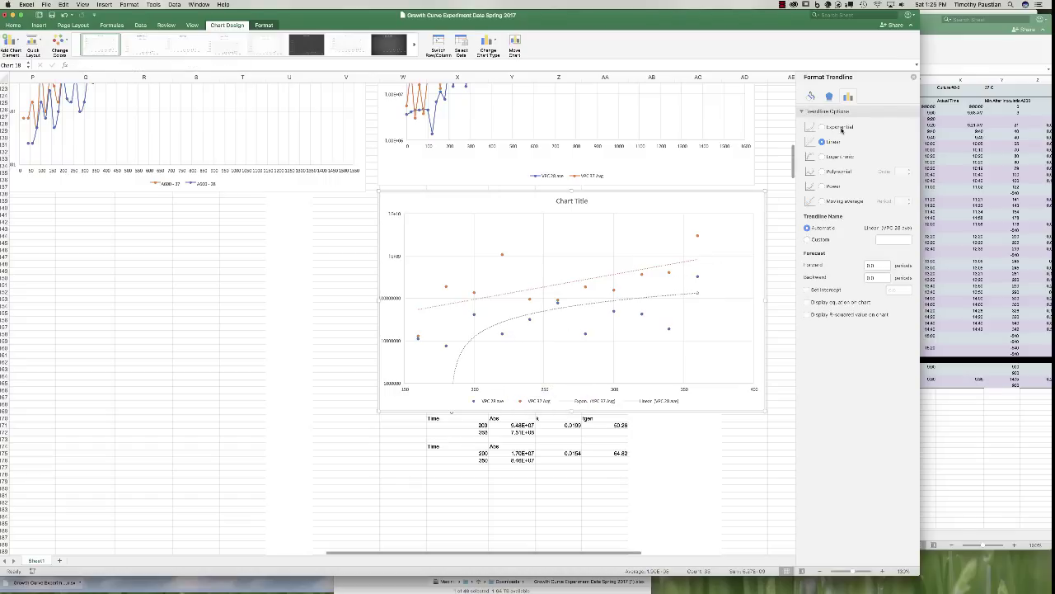
click(822, 128)
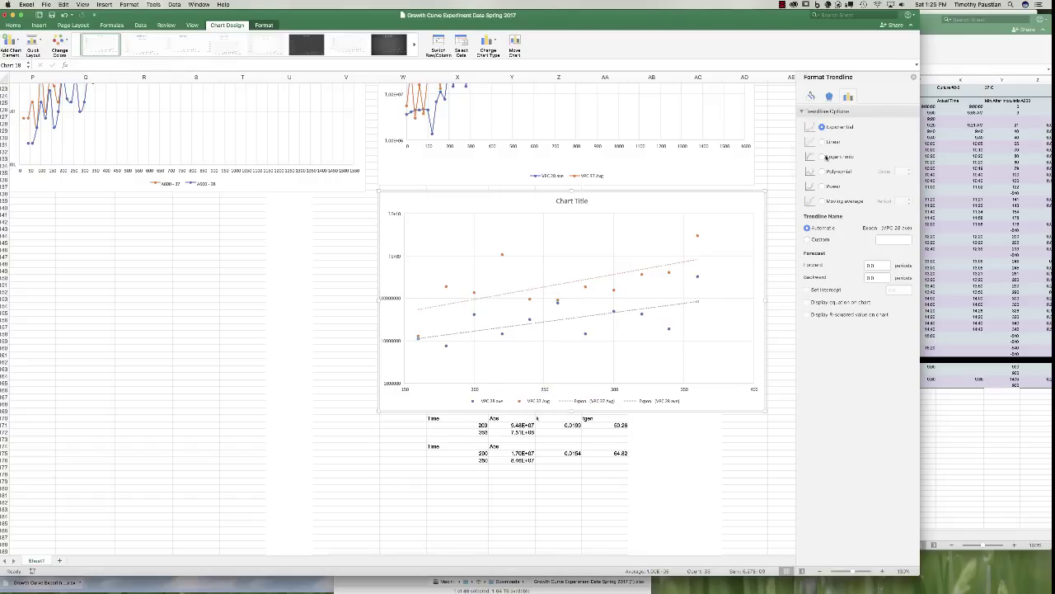
click(807, 302)
click(806, 315)
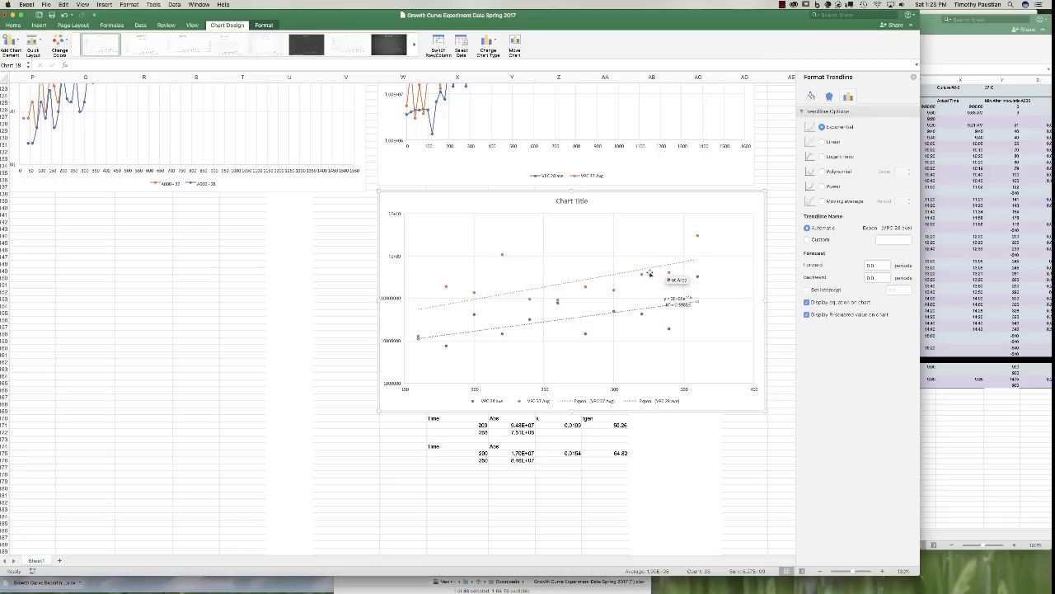
Display the equation and R-squared value for the VPC 37 Avg trendline on the chart.
mouse_move(641, 273)
click(655, 267)
click(808, 302)
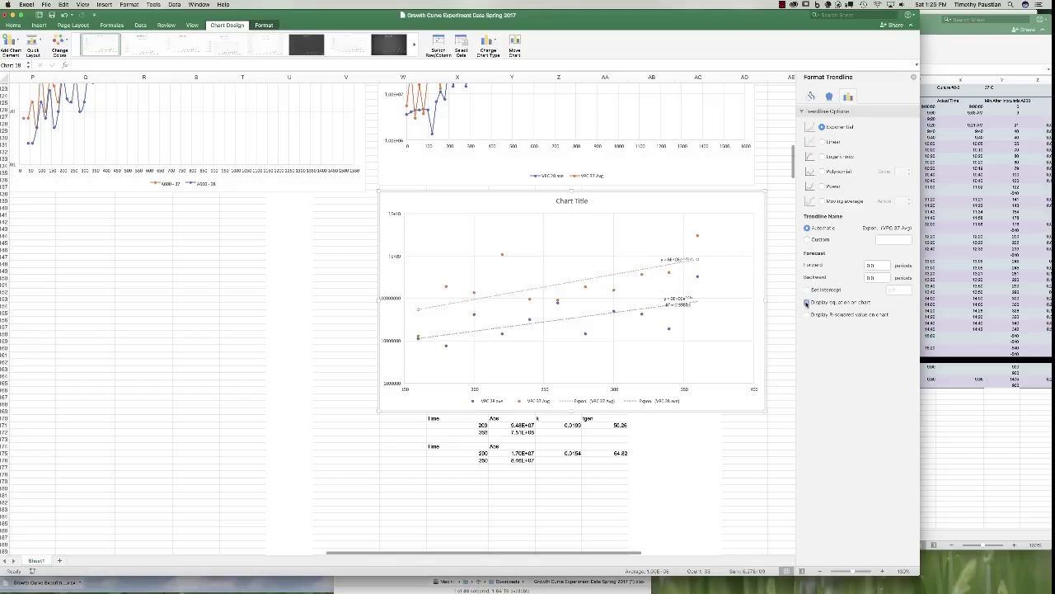
click(807, 315)
click(700, 345)
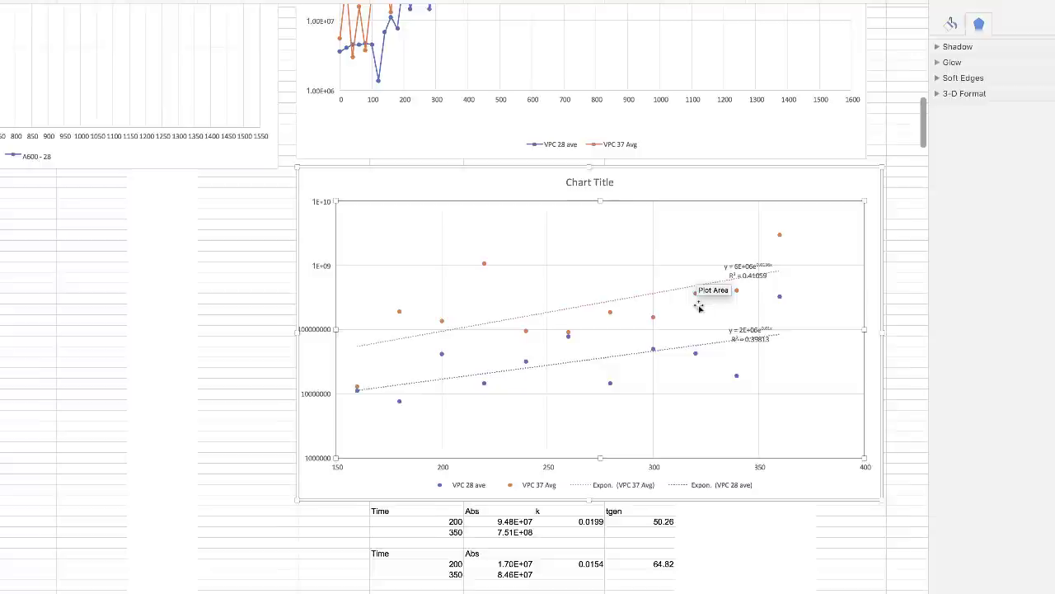
Clear the Abs, k and tgen values from both small calculation tables below the scatter chart, keeping the headers and times.
scroll(820, 342, down, 3)
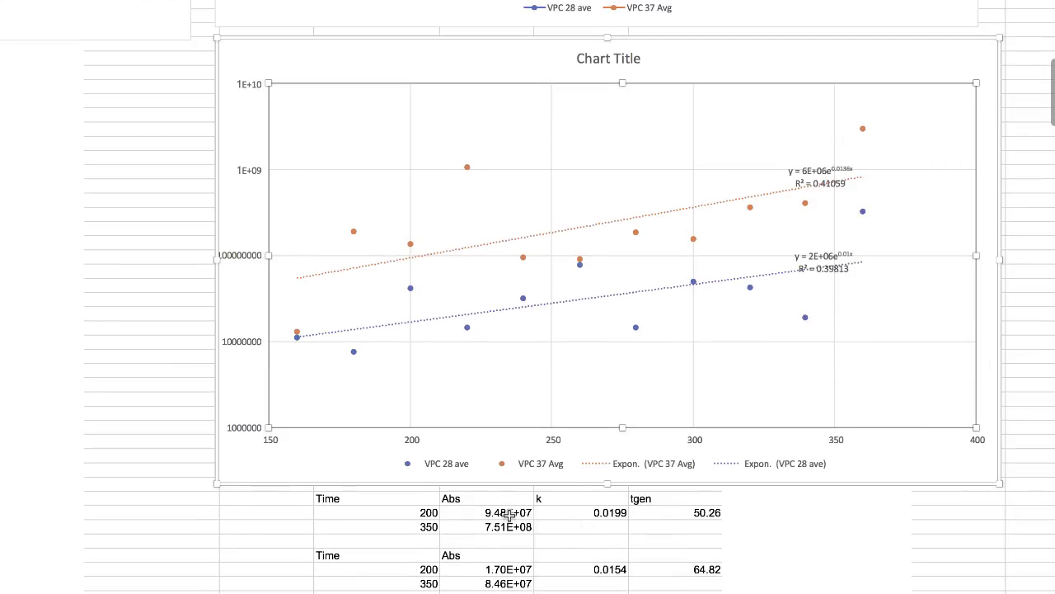
drag(491, 520, 676, 527)
key(Delete)
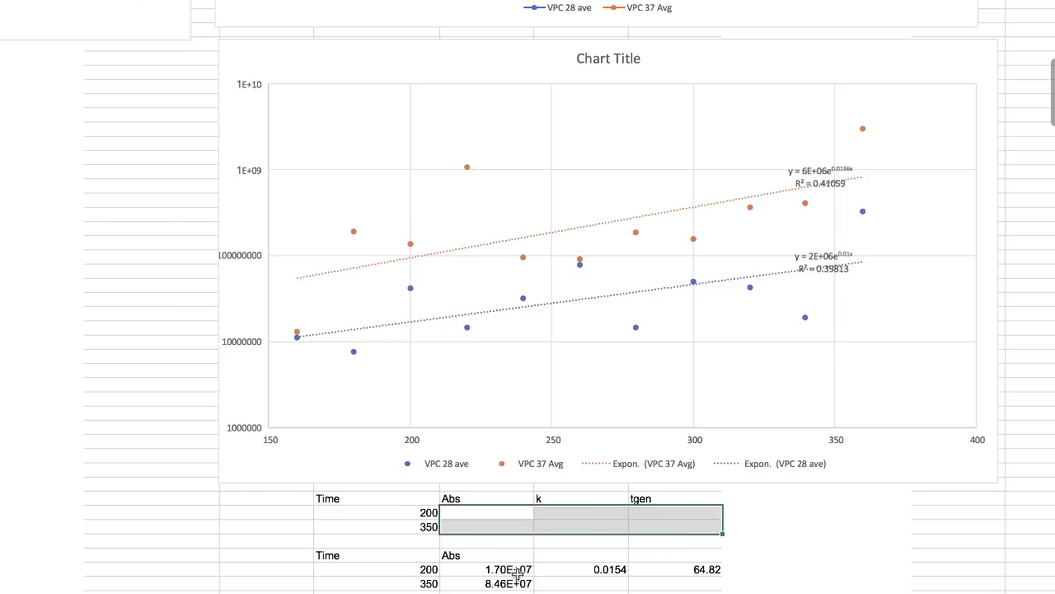
drag(516, 576, 670, 582)
key(Delete)
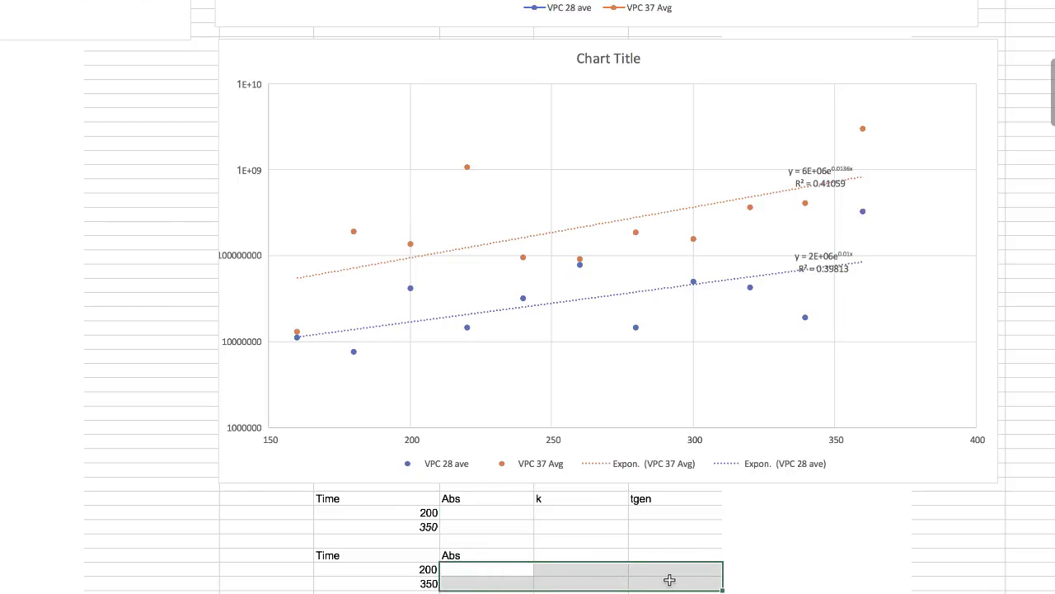
Change the 350 time value in the first calculation table back to non-italic text.
click(517, 514)
click(427, 528)
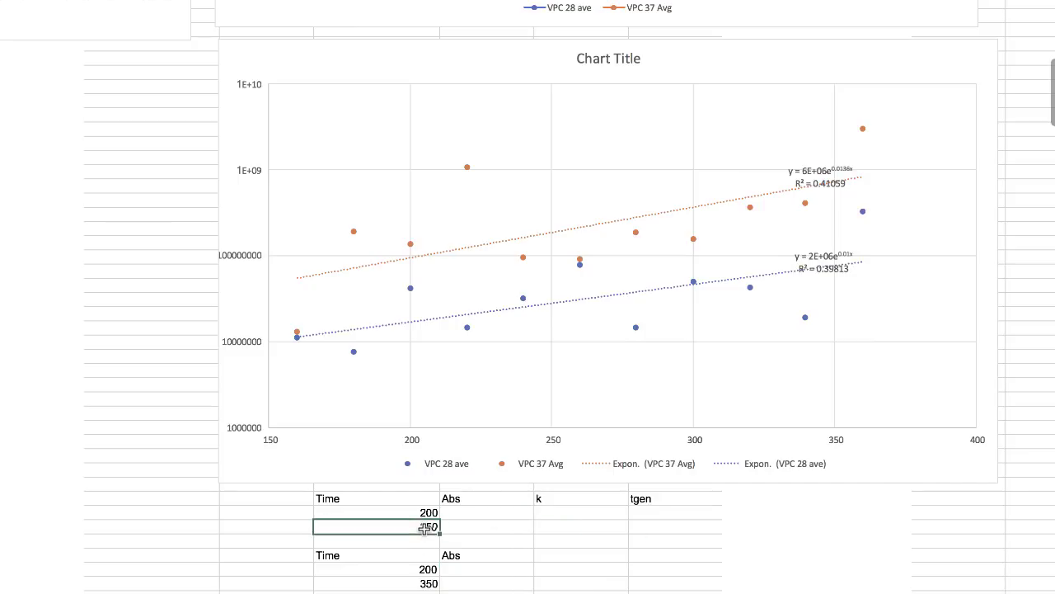
key(Return)
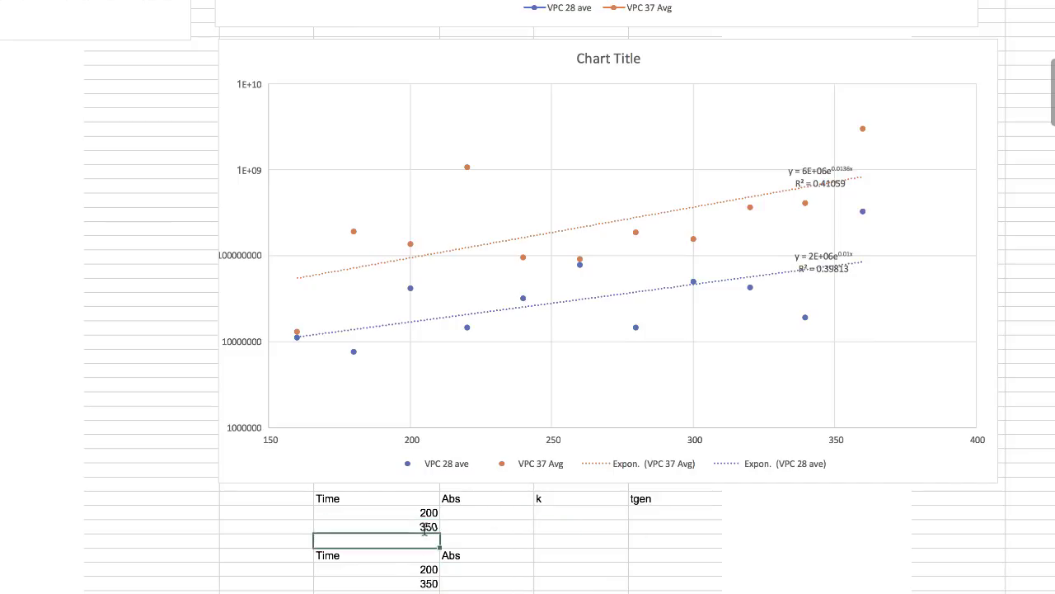
Rename the Abs headers of both calculation tables below the scatter chart to VPC.
click(474, 510)
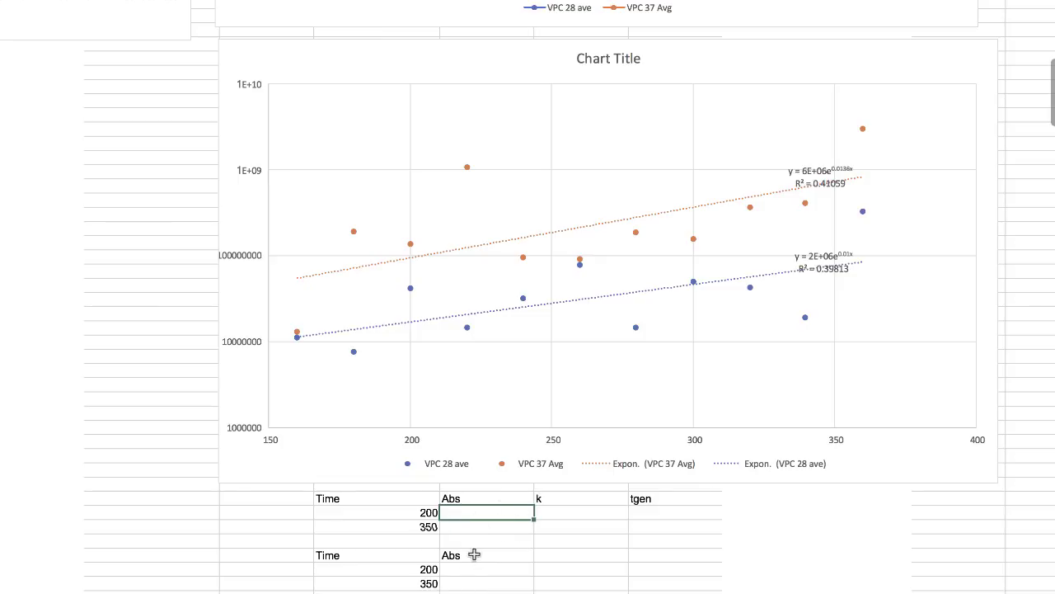
click(475, 498)
text(VPC)
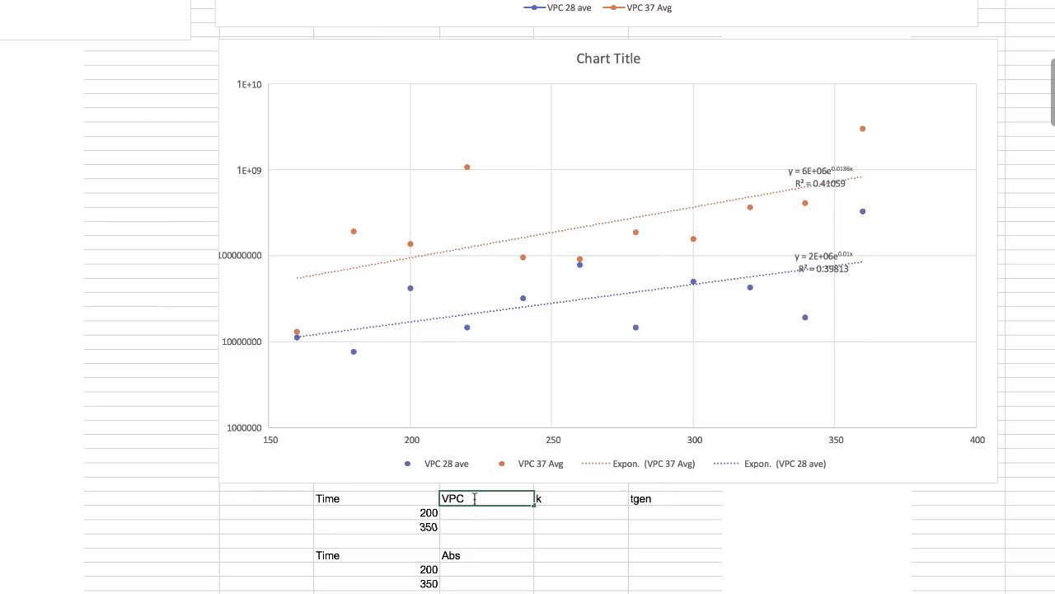
key(Return)
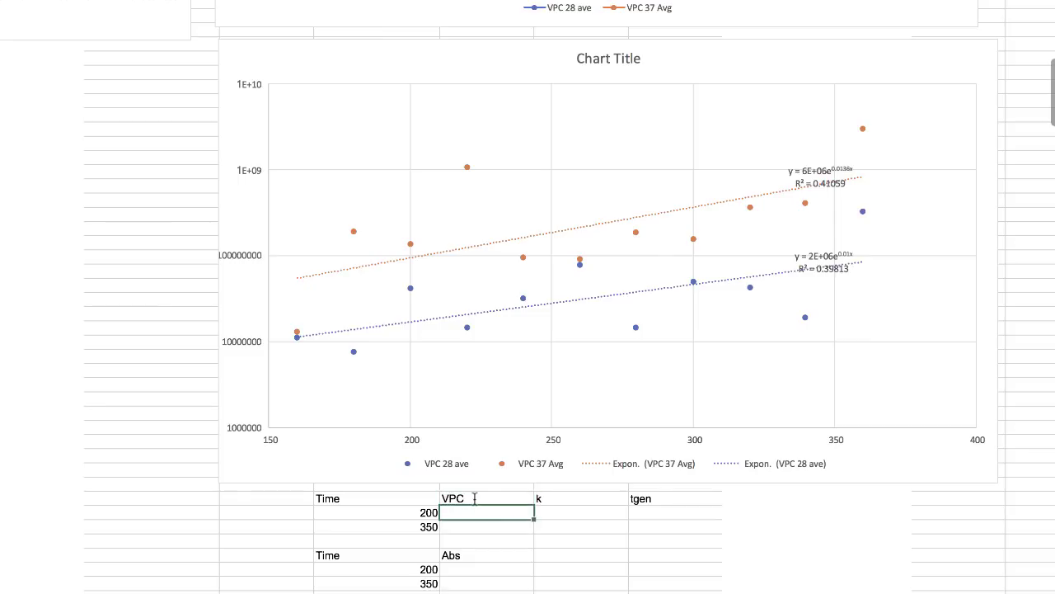
click(462, 557)
text(VPC)
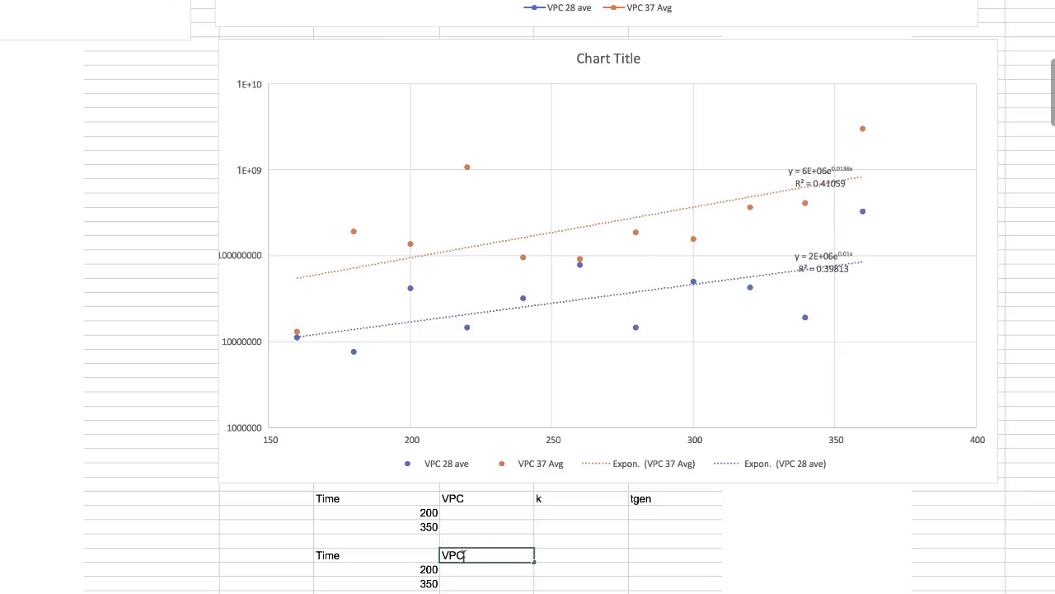
key(Return)
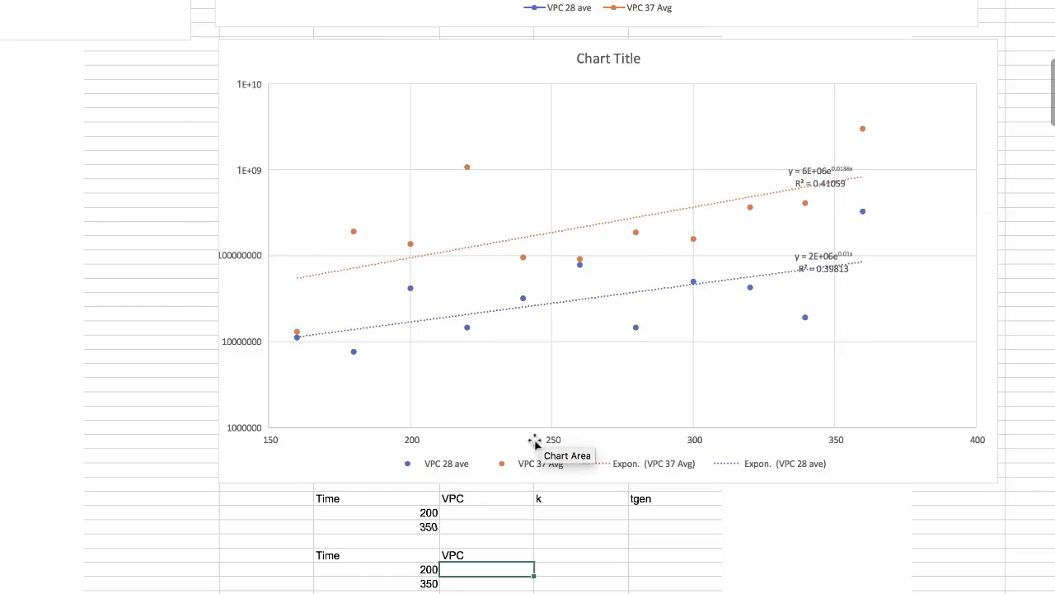
Calculate the first table's VPC at 200 with =6e6*EXP(0.0136*X171) and fill the formula down to the 350 row.
click(485, 516)
text(=6e6*)
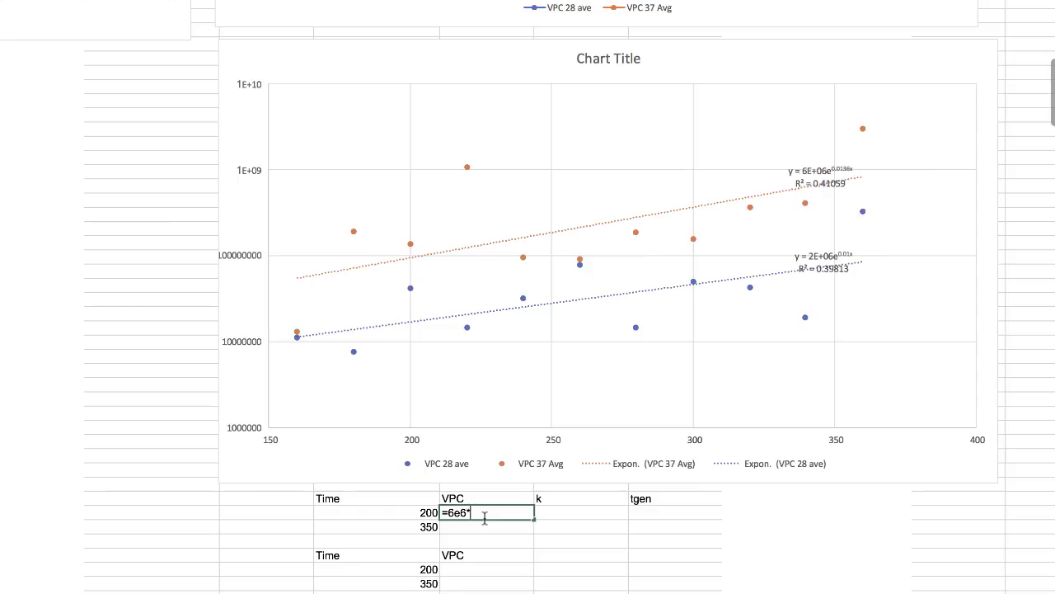
text(EXP)
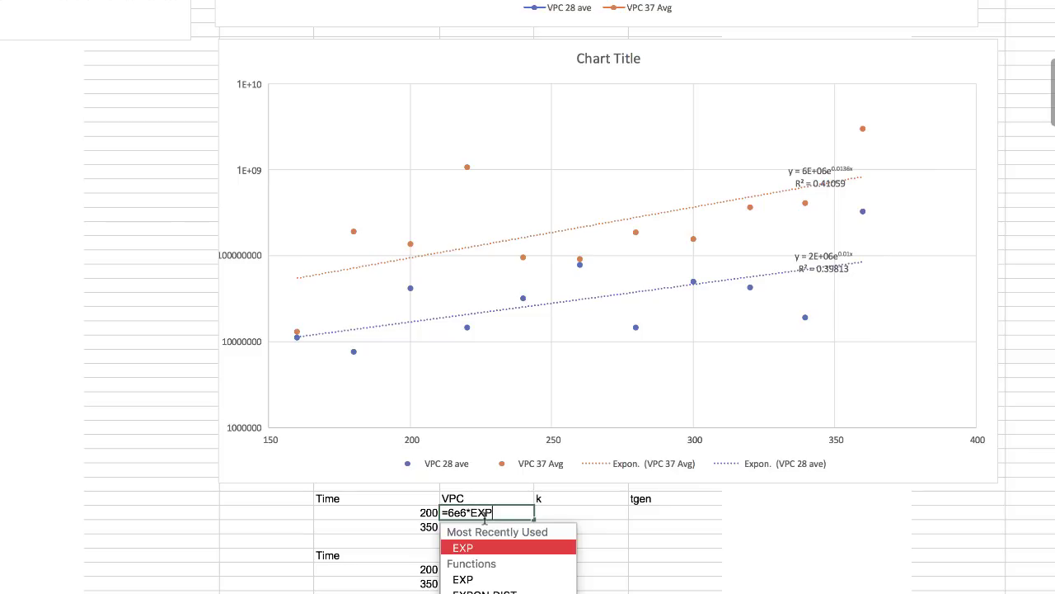
text(()
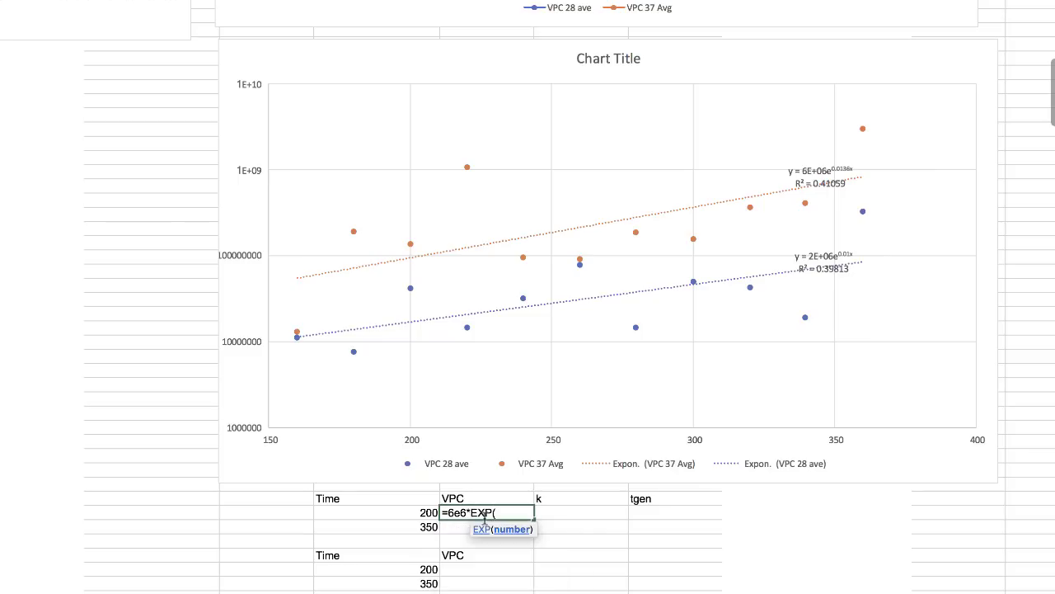
text(0.0136*)
click(422, 512)
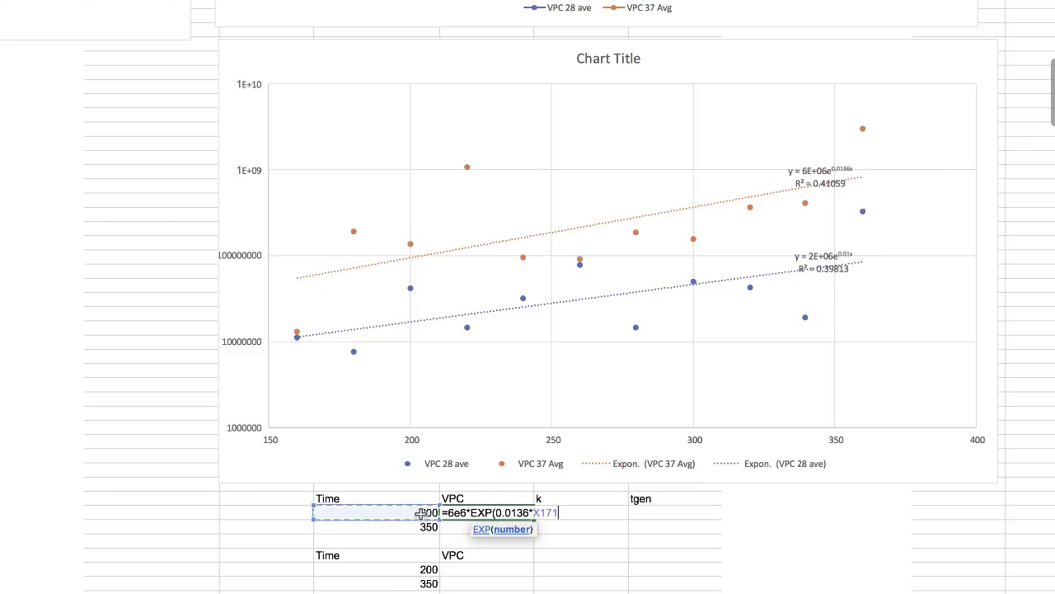
text())
key(Return)
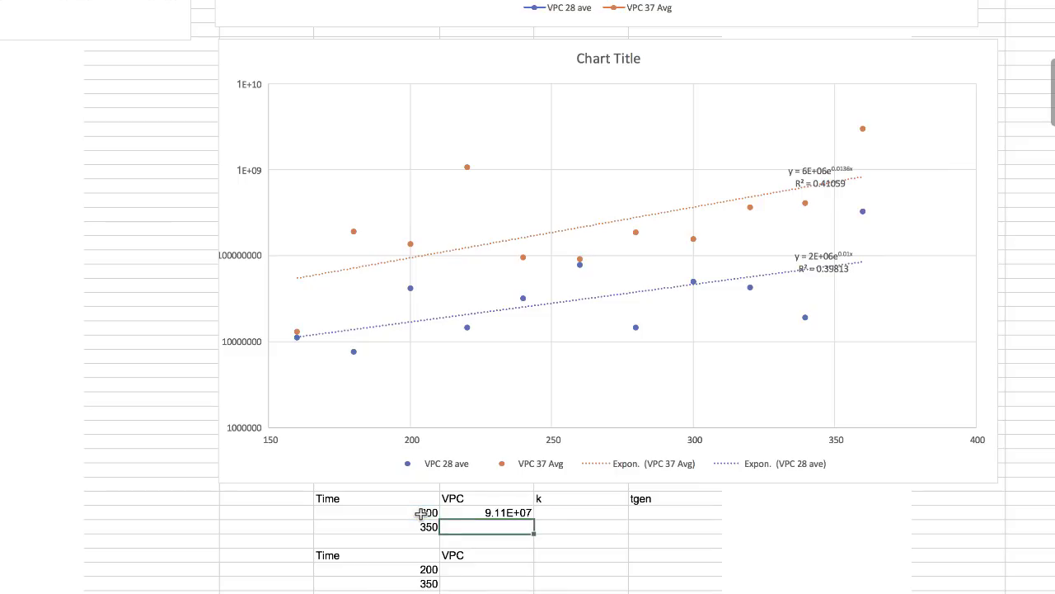
key(Up)
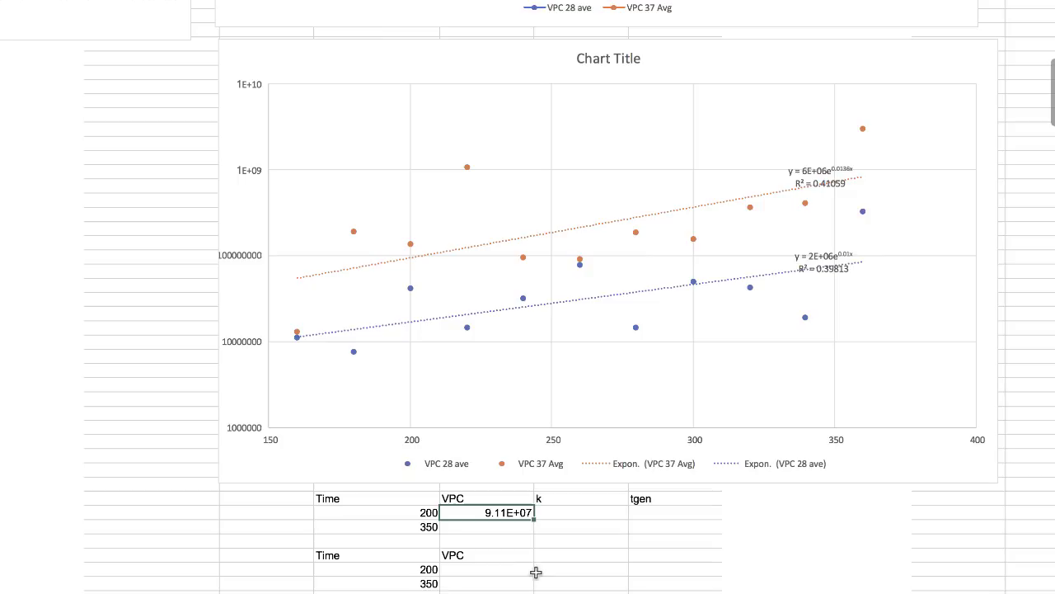
drag(533, 525, 534, 534)
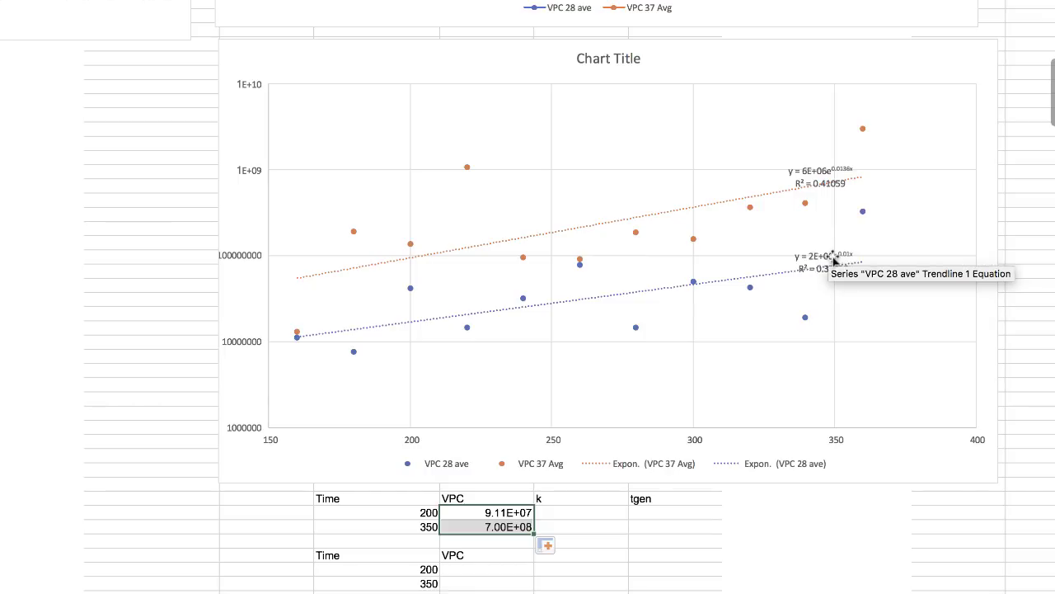
Calculate the second table's VPC at 200 with =2e6*EXP(0.01*X175) and fill the formula down to the 350 row.
click(491, 569)
text(=)
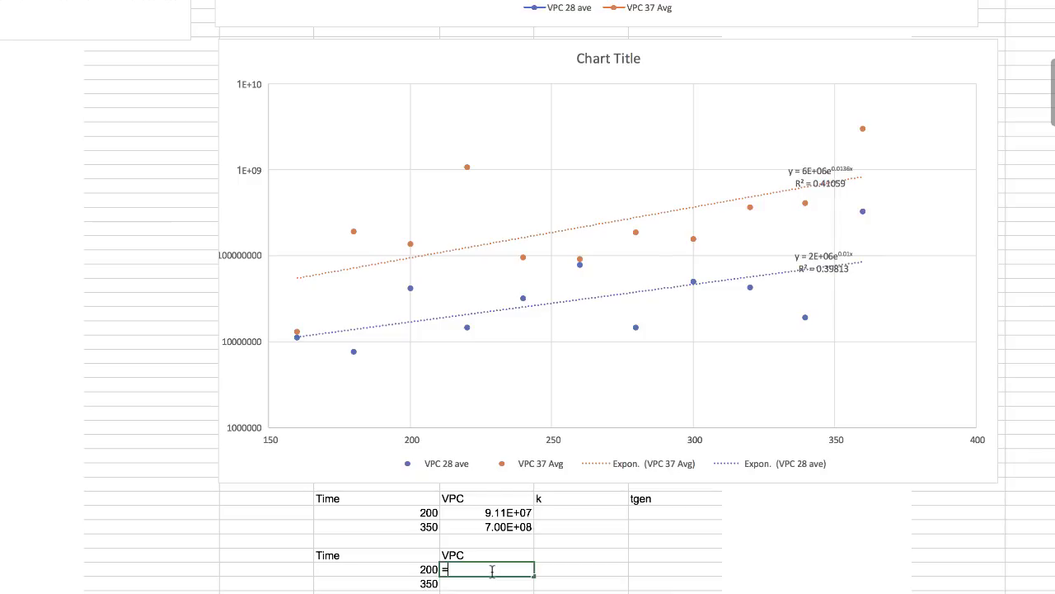
text(2e6*EXP)
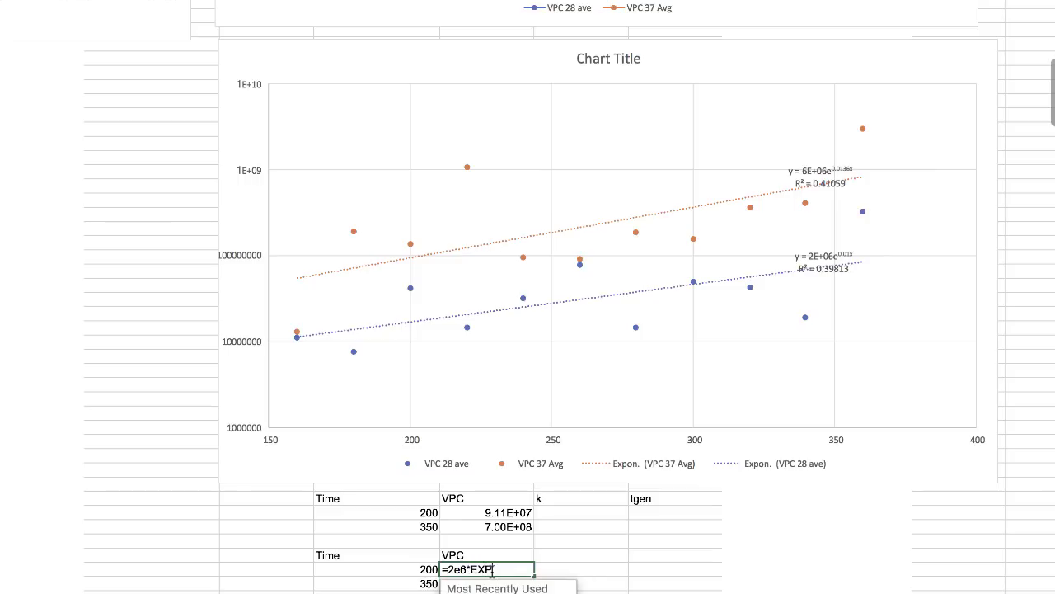
text((0.01*)
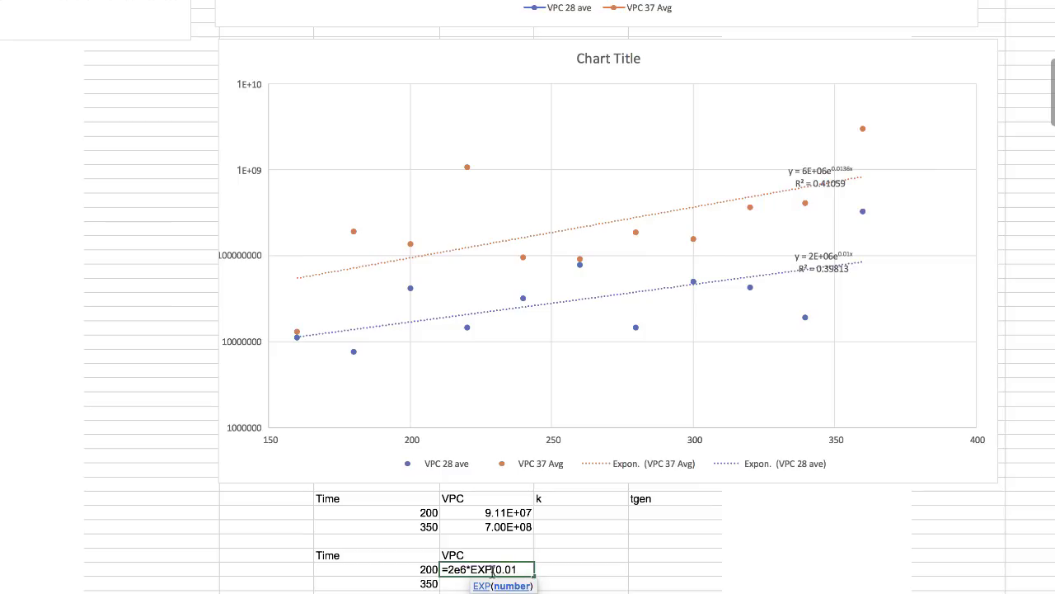
click(417, 570)
text())
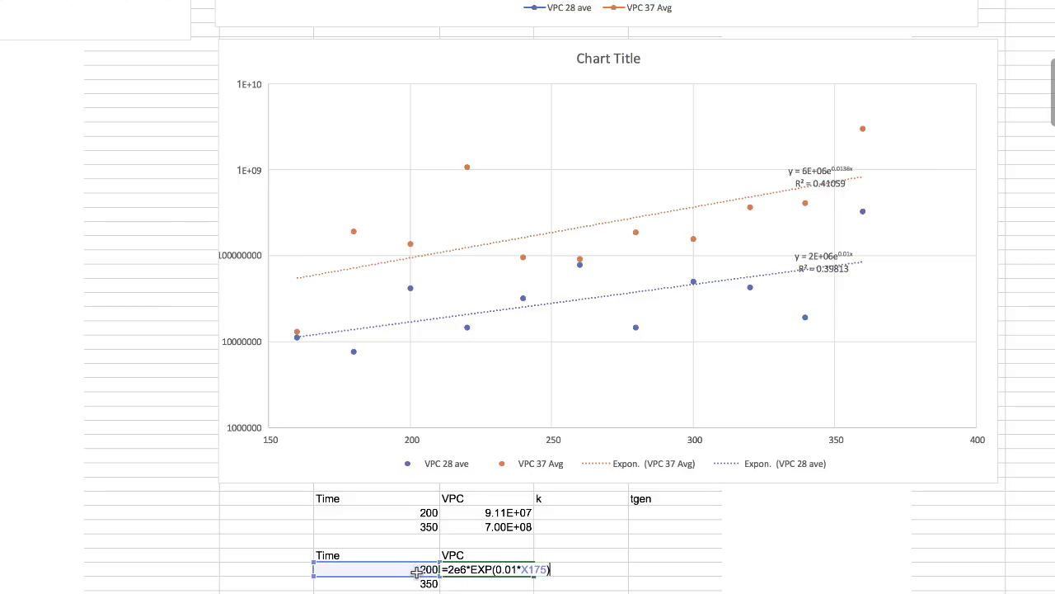
key(Return)
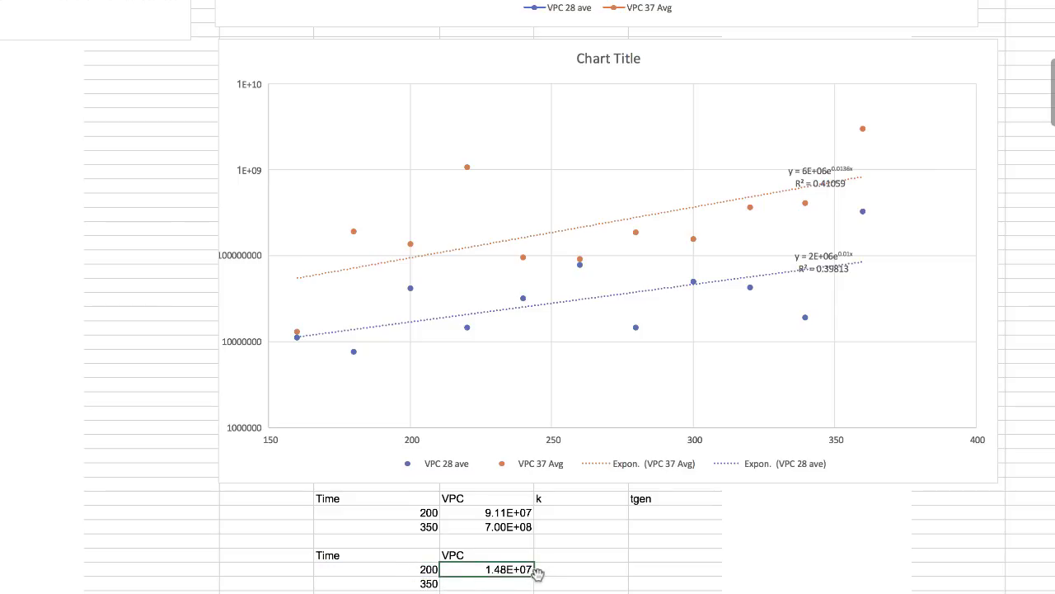
drag(534, 574, 547, 587)
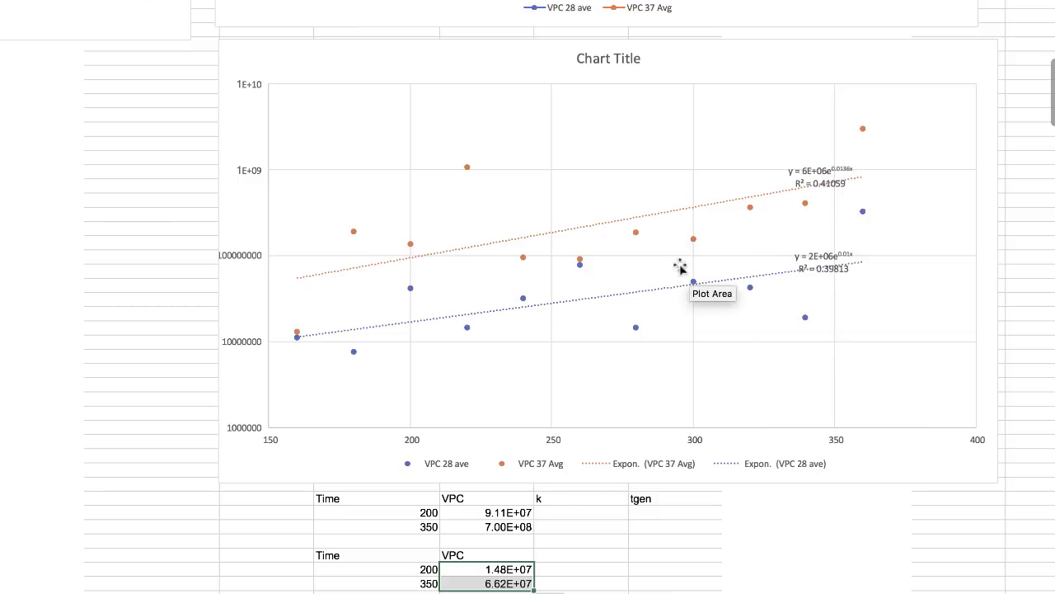
Calculate the first table's growth rate k with =(3.32*(LOG(Y172)-LOG(Y171)))/(X172-X171).
click(555, 514)
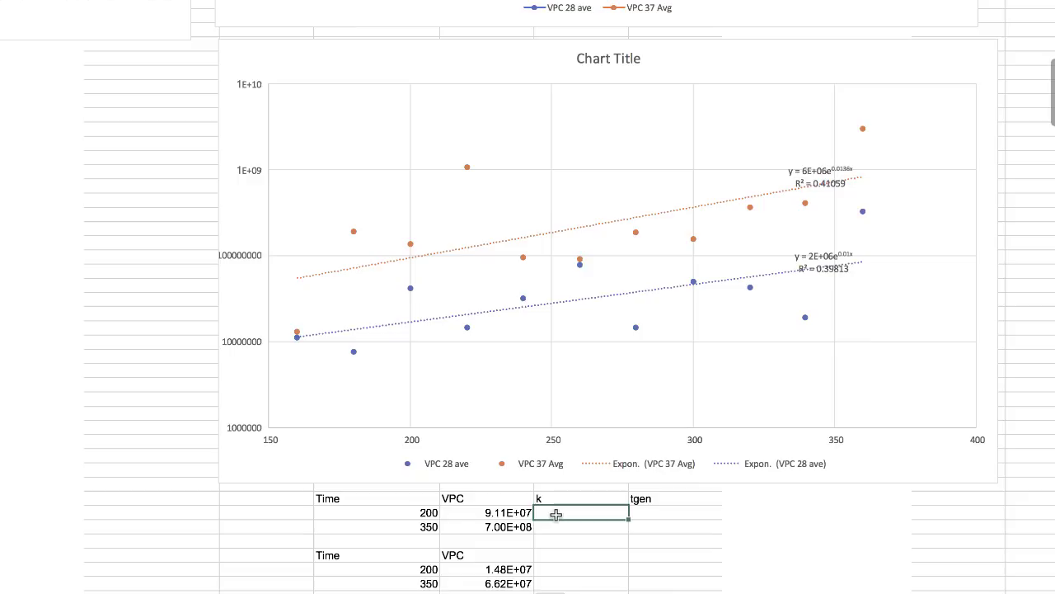
double_click(557, 514)
text(=(3.32*(LOG)
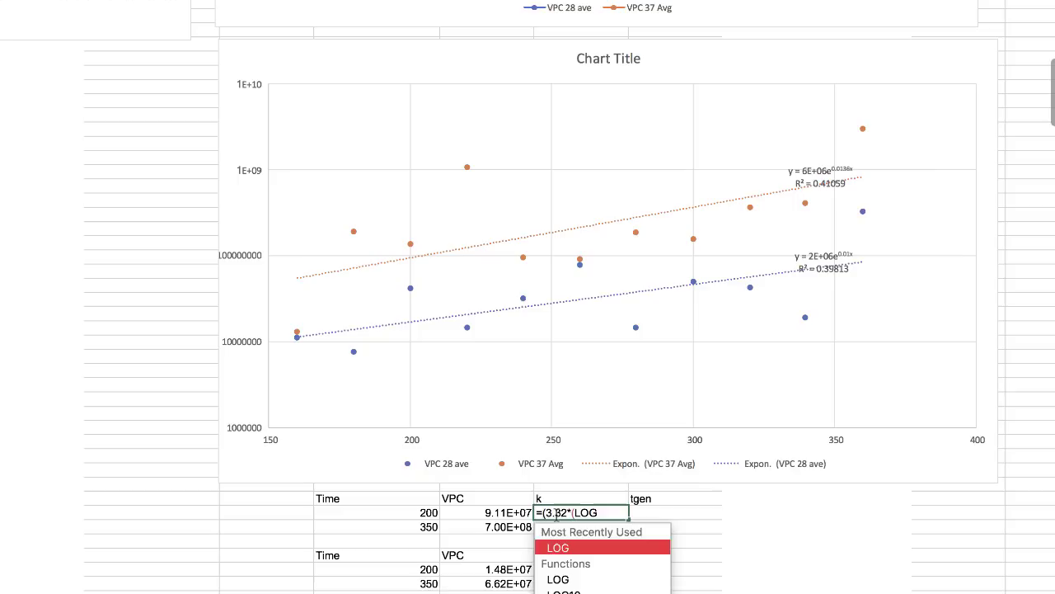
text(()
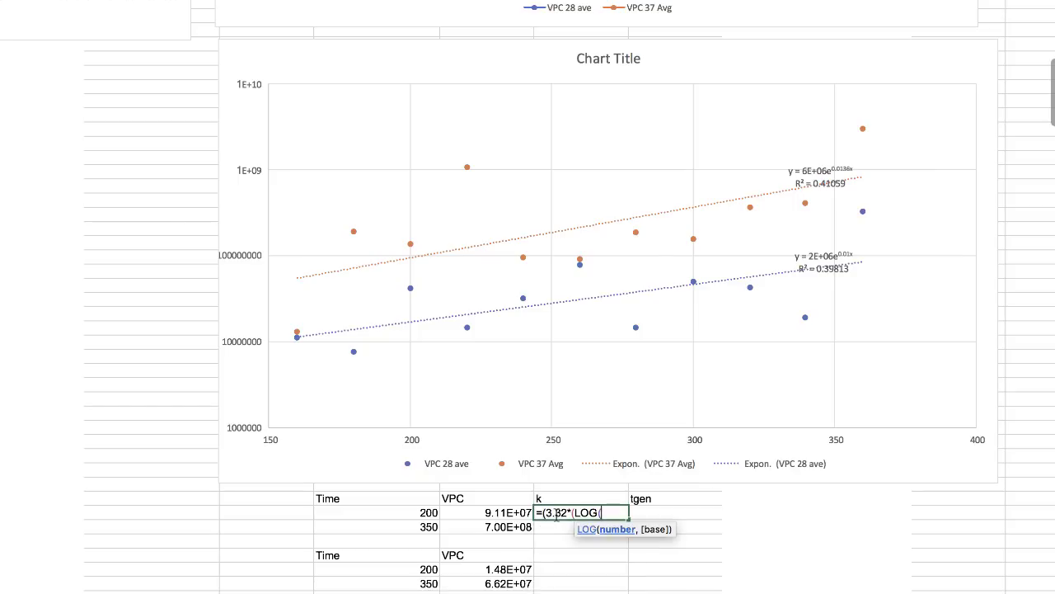
click(493, 532)
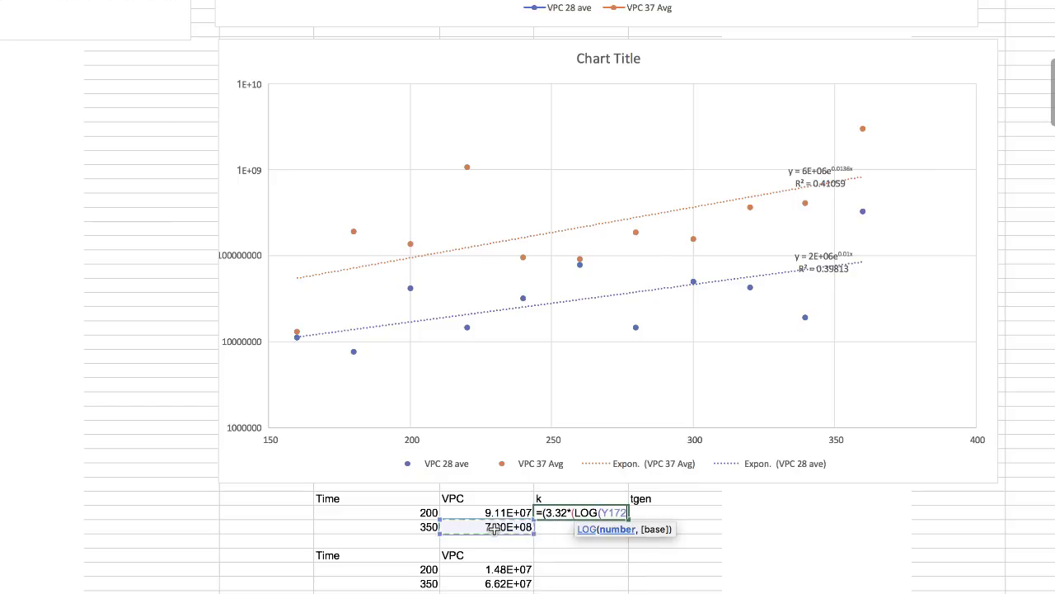
text()-)
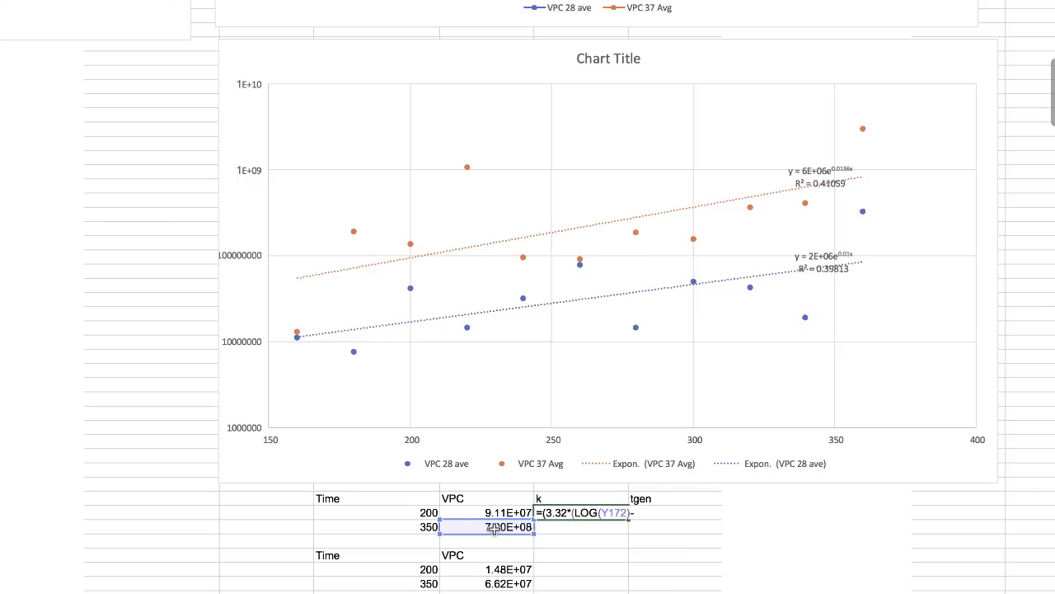
text(LOG()
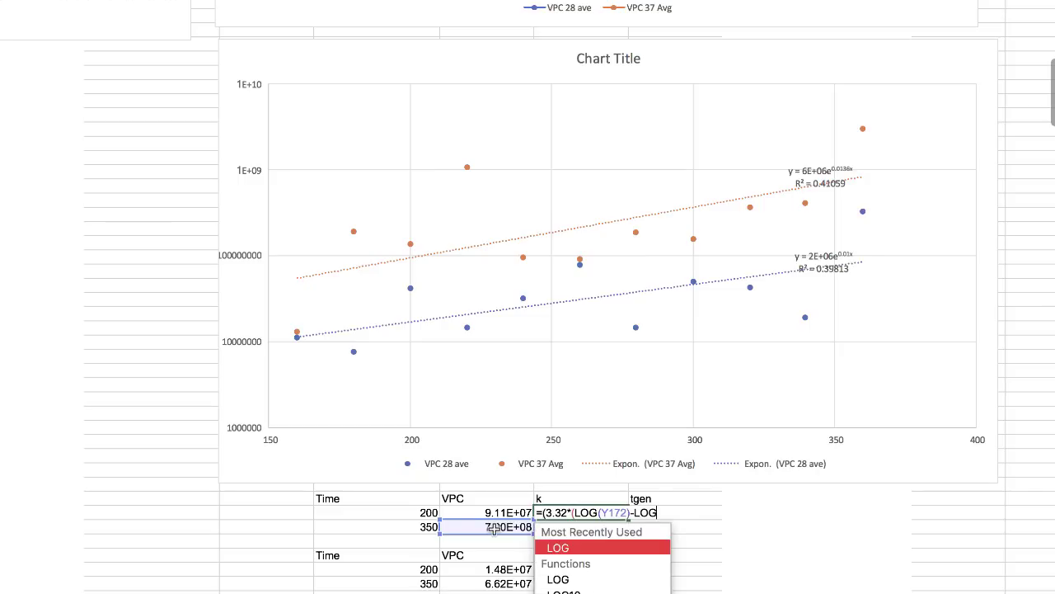
click(495, 513)
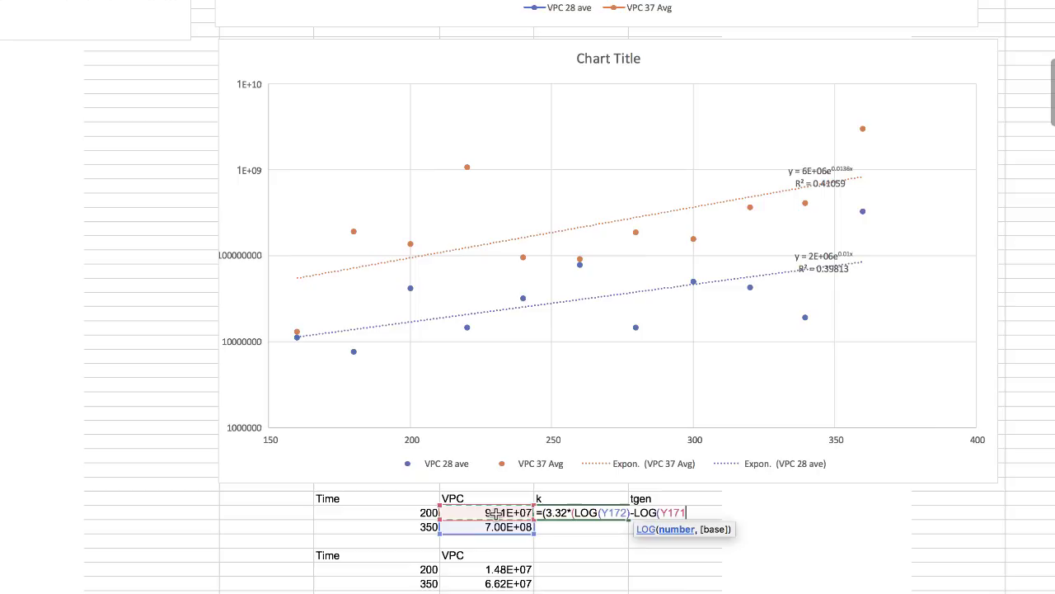
text()))
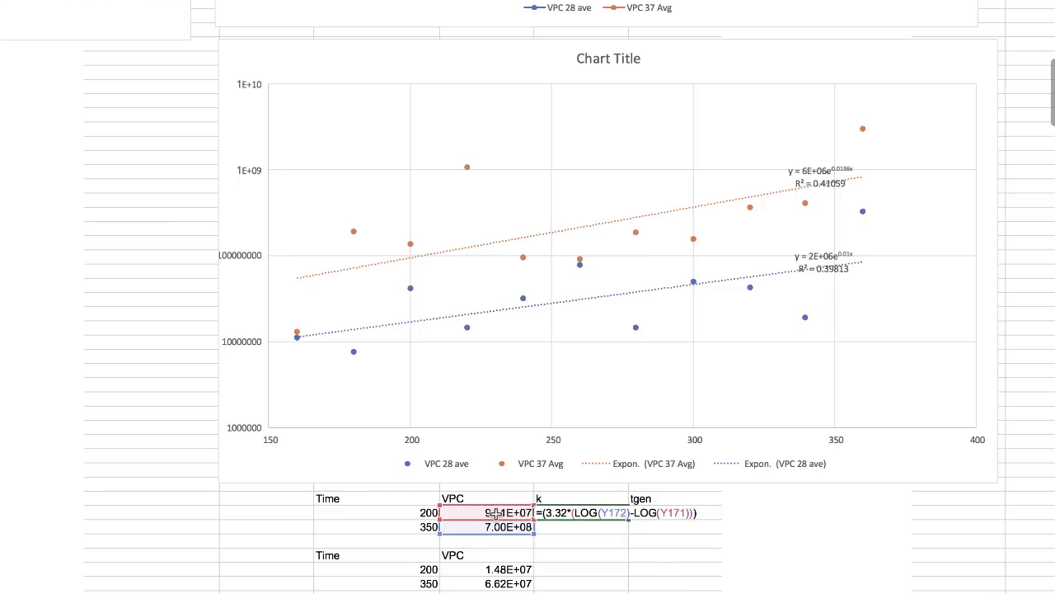
text(/()
click(428, 528)
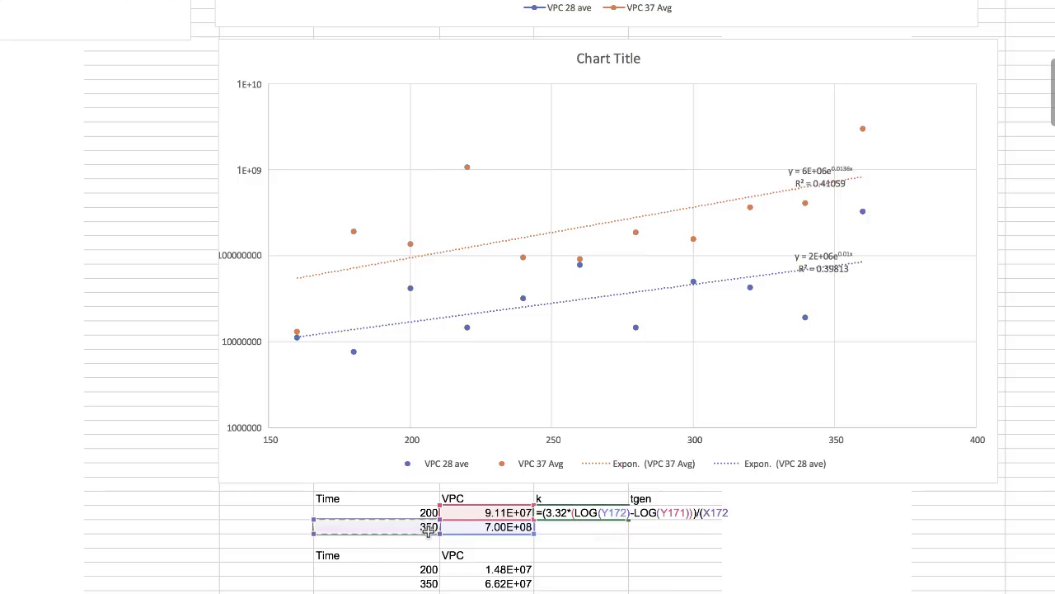
text(-)
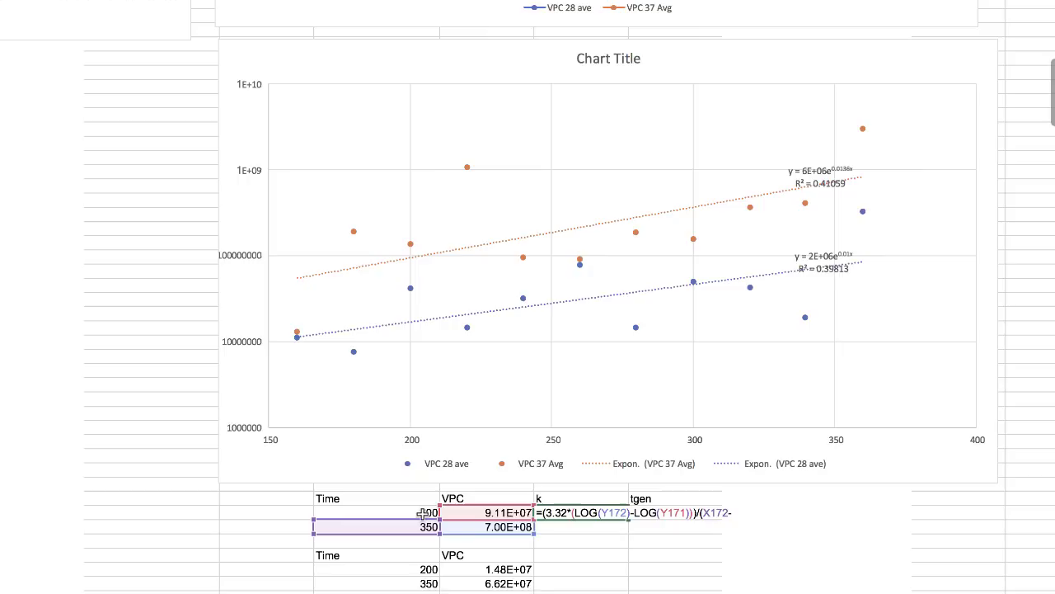
click(422, 513)
text())
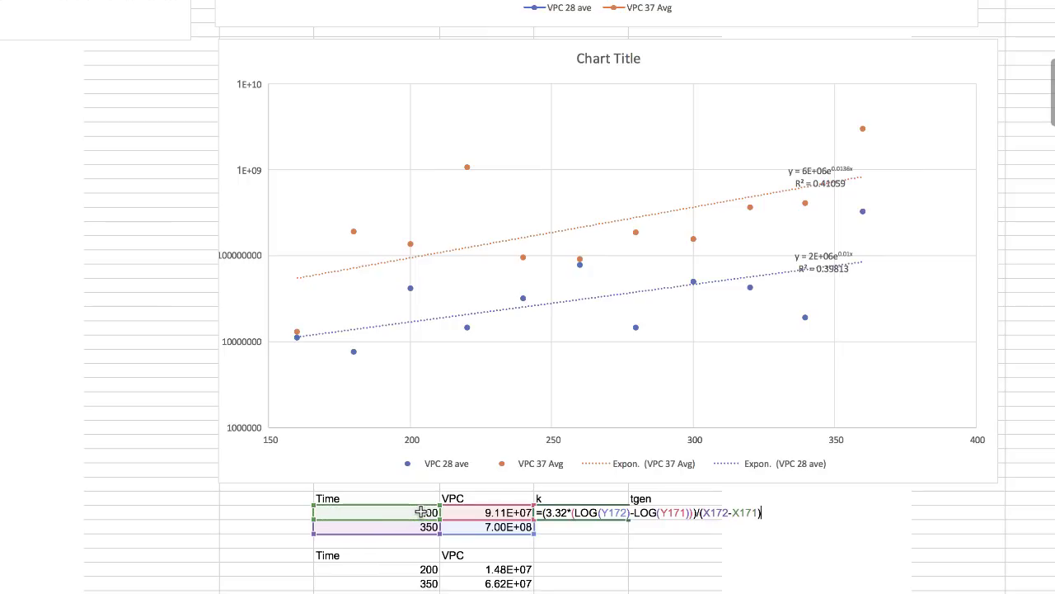
key(Return)
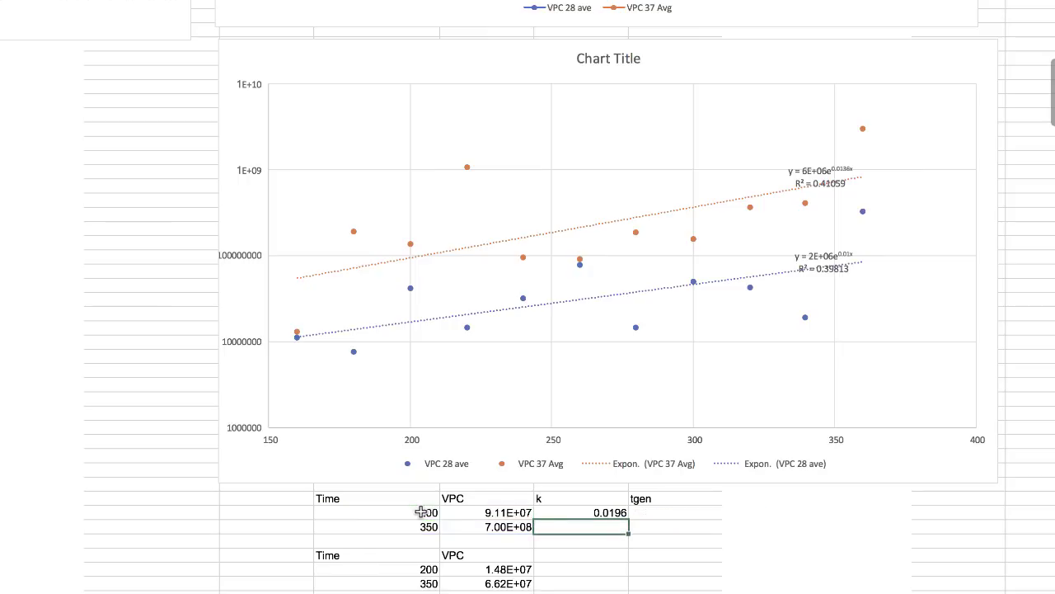
key(Up)
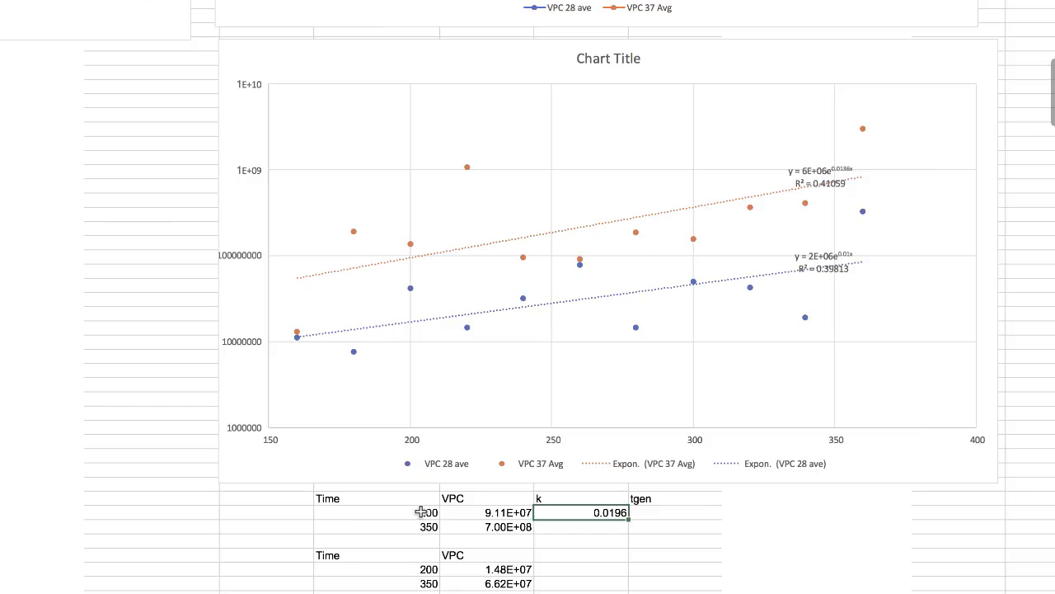
key(Right)
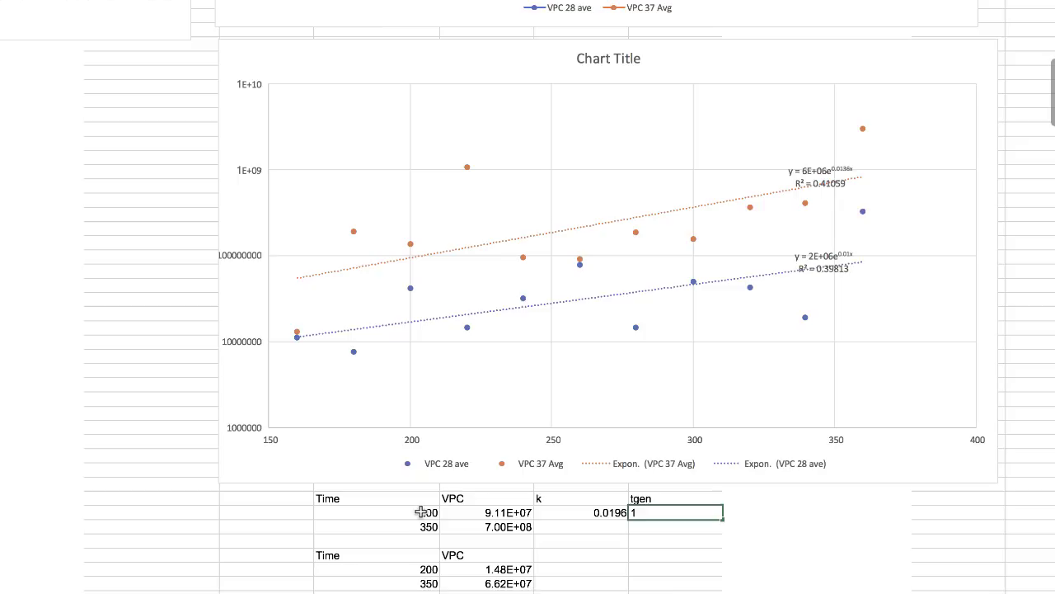
text(1/)
click(610, 517)
click(647, 516)
key(BackSpace)
Calculate the first table's generation time under tgen as the reciprocal of k, using =1/Z171.
text(=1/)
click(605, 512)
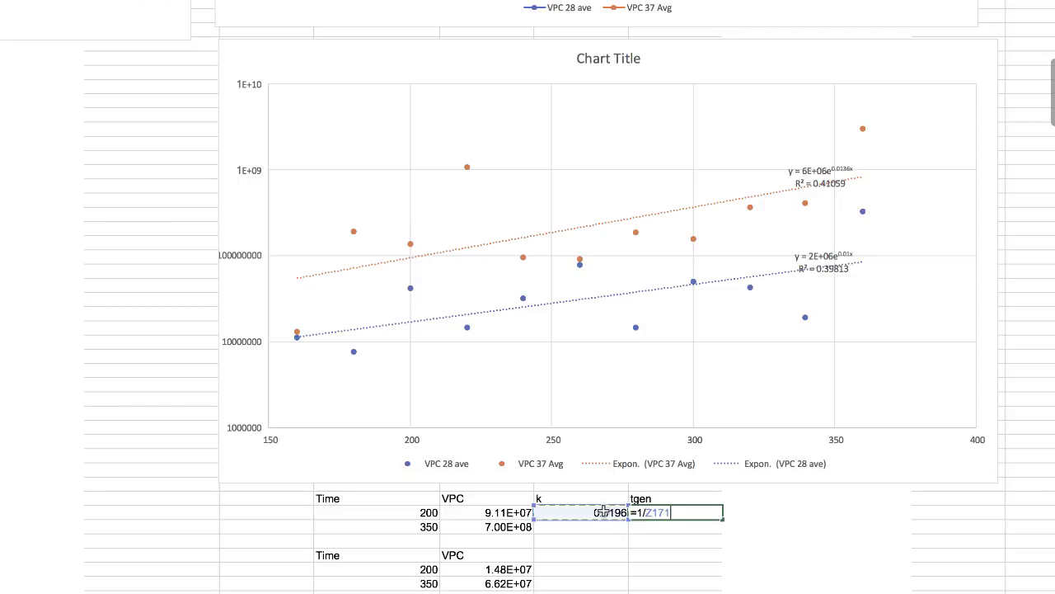
key(Return)
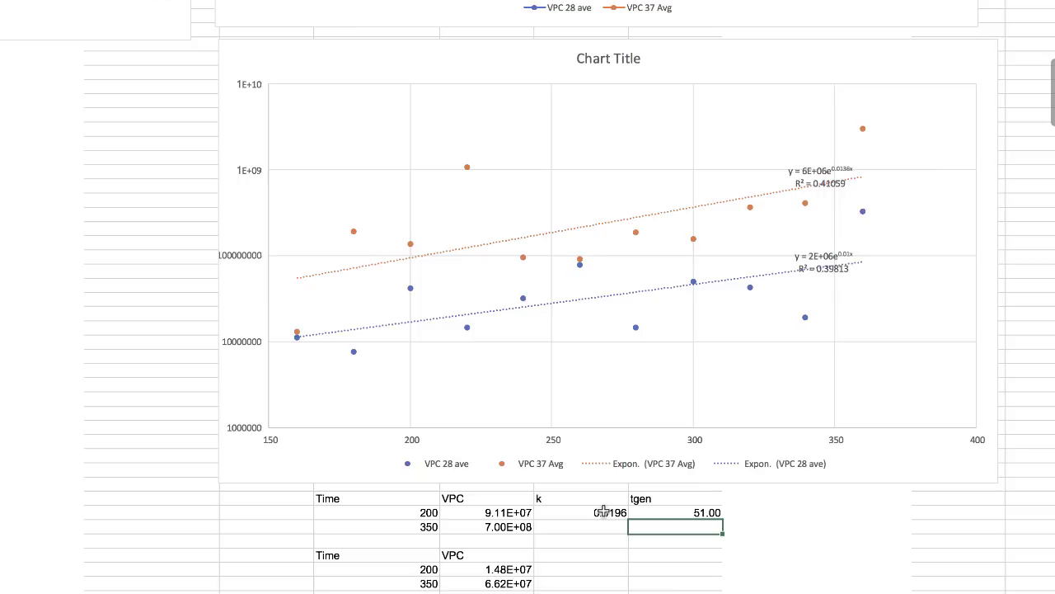
key(Up)
click(605, 512)
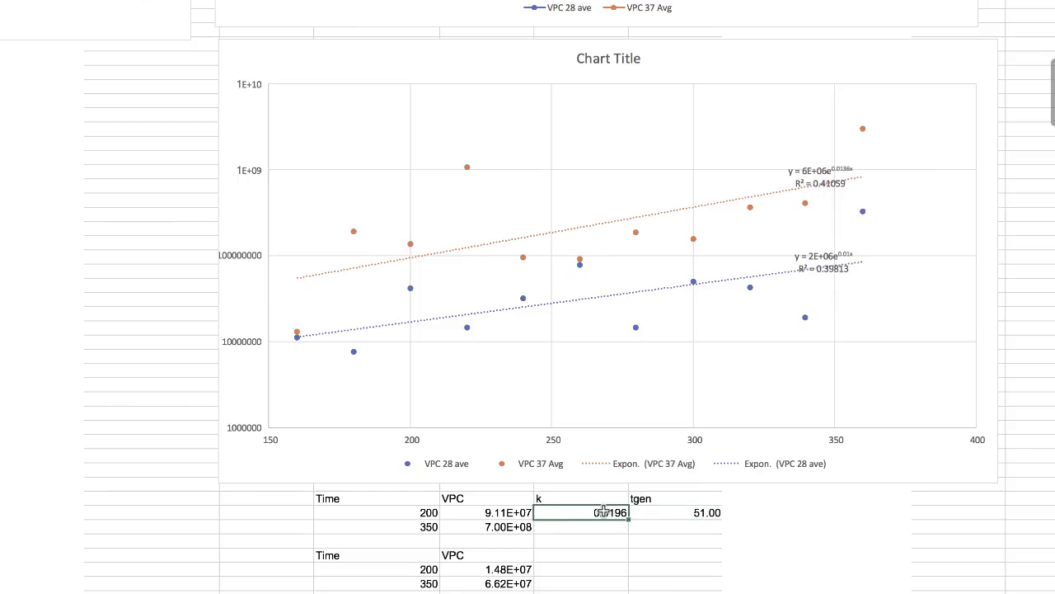
Copy the first table's growth rate k formula into the k cell of the second table's 200 row.
key(ctrl+c)
key(Down)
key(Down)
key(Down)
key(Down)
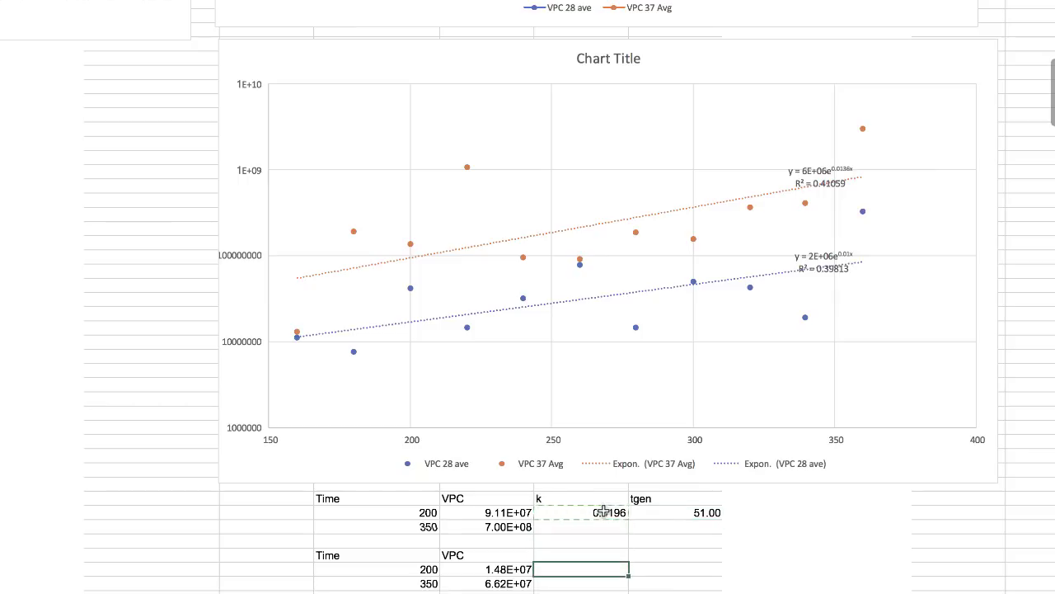
key(ctrl+v)
Copy the first table's tgen formula into the generation time cell of the second table's 200 row.
key(Up)
key(Up)
key(Up)
key(Up)
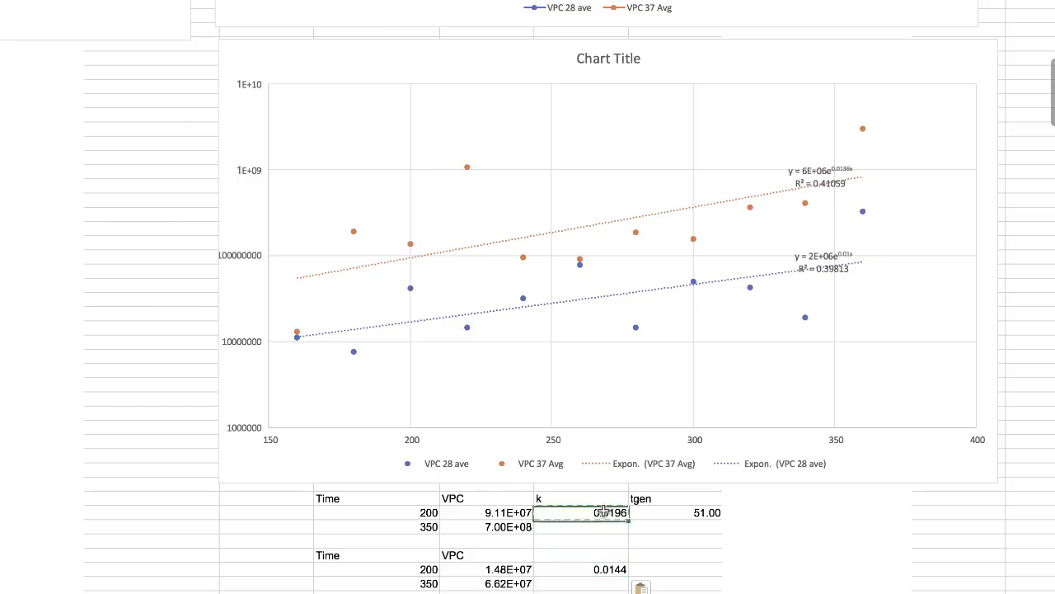
key(Right)
key(ctrl+c)
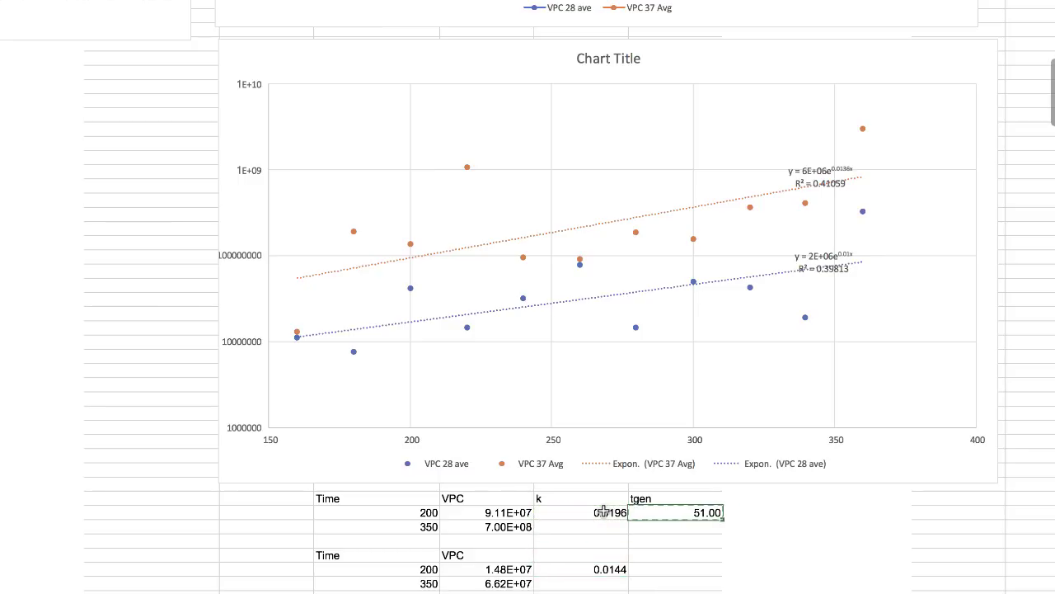
key(Down)
key(Down)
key(Down)
key(Down)
key(ctrl+v)
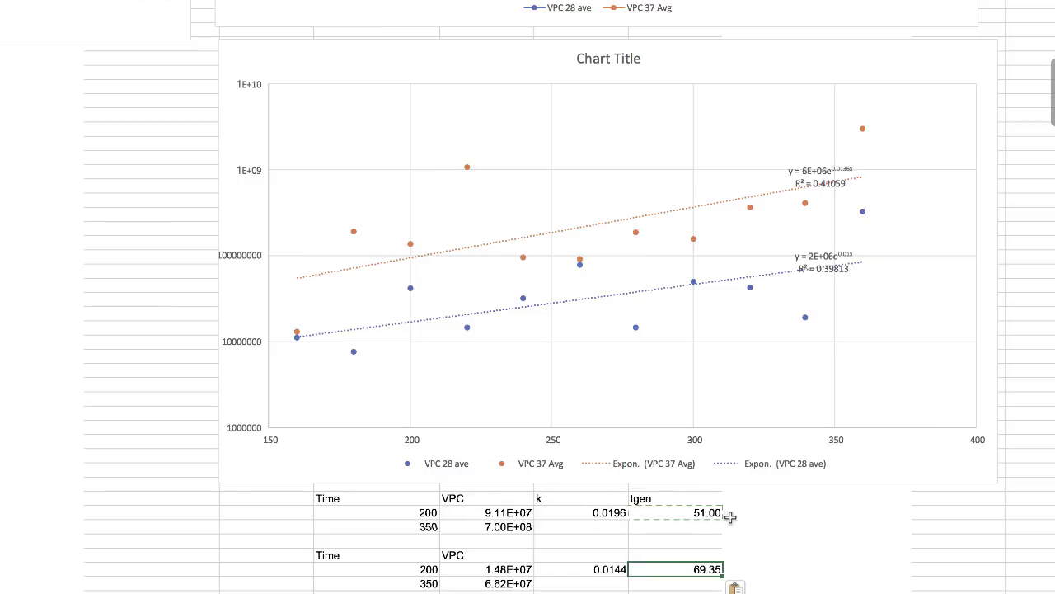
Examine both tables' generation times and compare the full viable count growth curves with the exponential trendline chart.
click(702, 513)
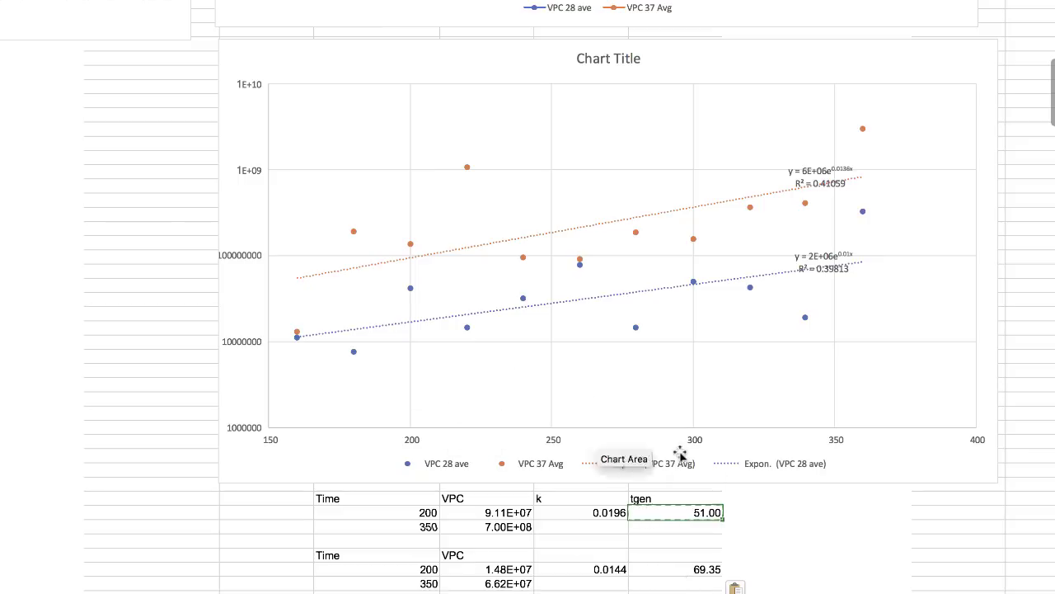
click(708, 571)
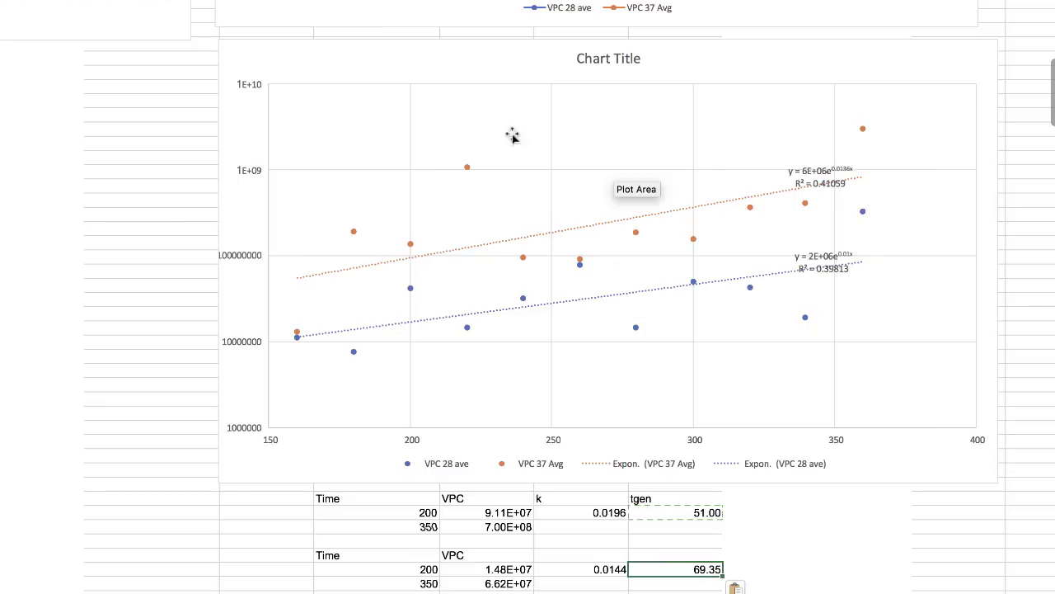
scroll(618, 237, up, 4)
scroll(619, 237, up, 8)
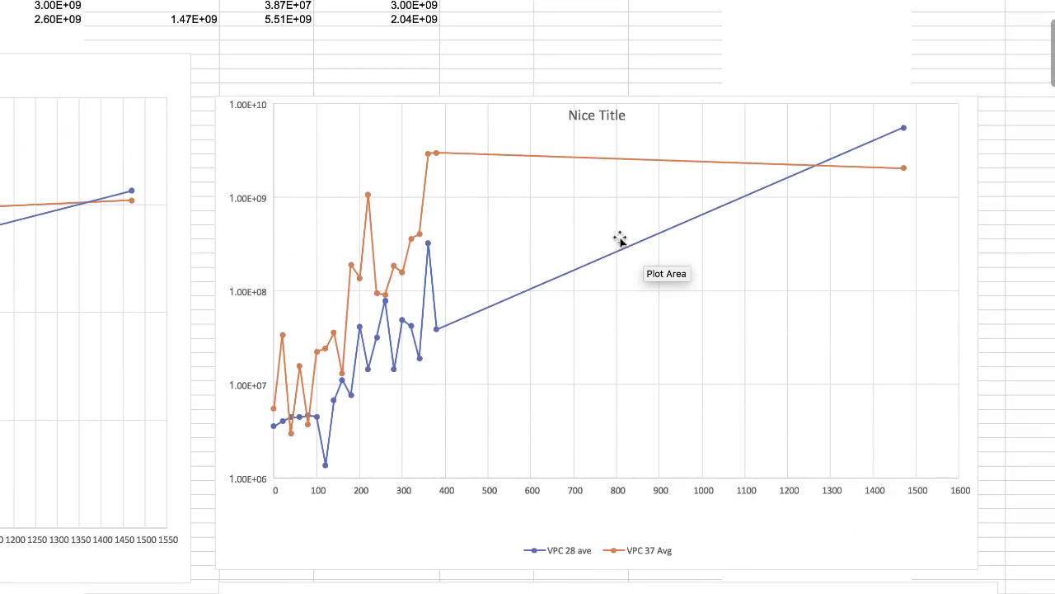
scroll(494, 288, down, 11)
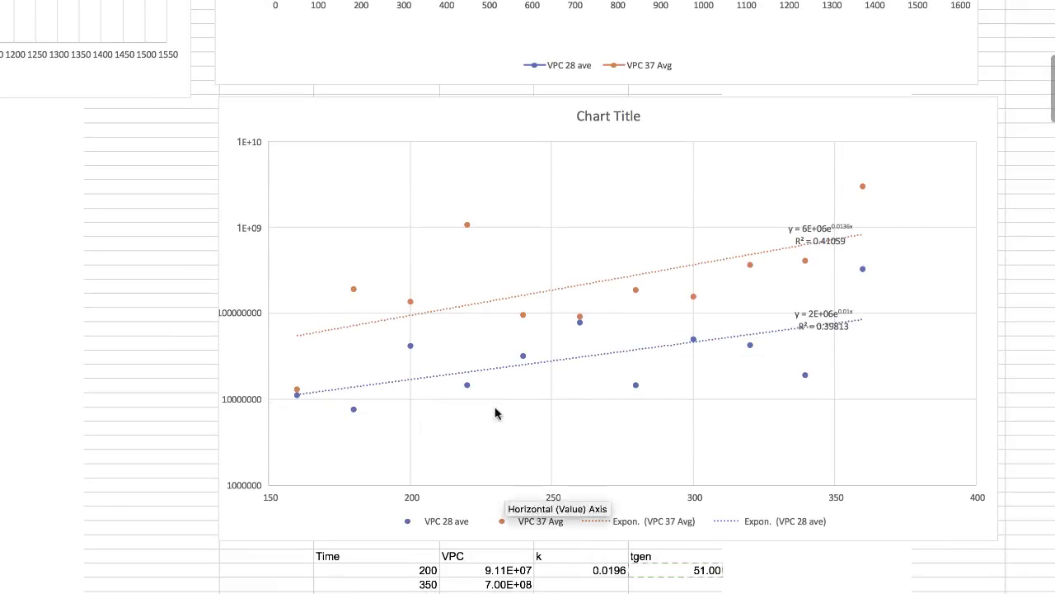
scroll(566, 330, up, 7)
scroll(568, 328, up, 2)
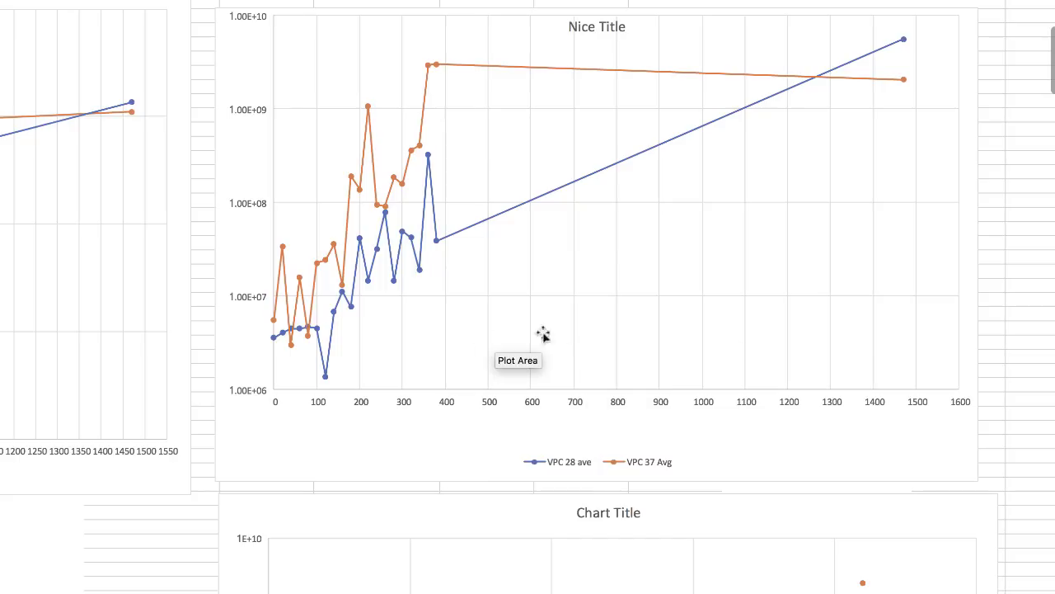
scroll(570, 330, down, 7)
scroll(570, 329, down, 3)
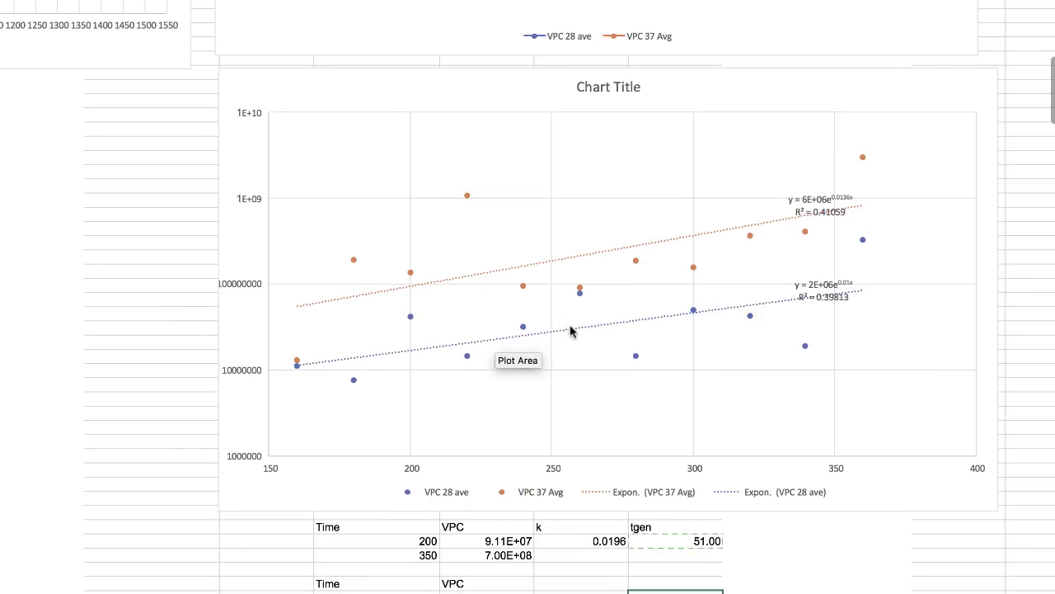
scroll(573, 331, up, 11)
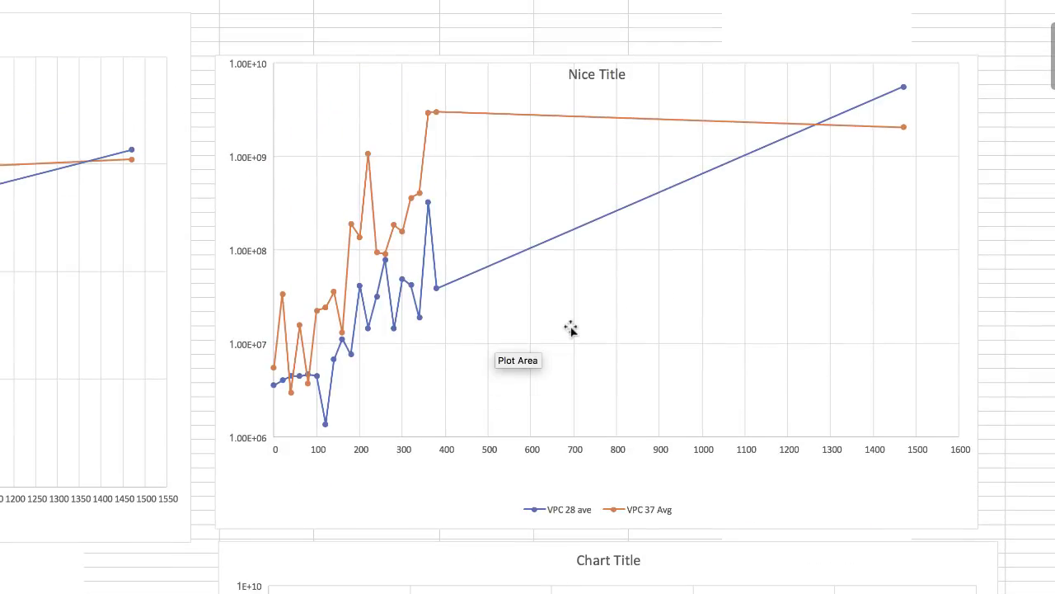